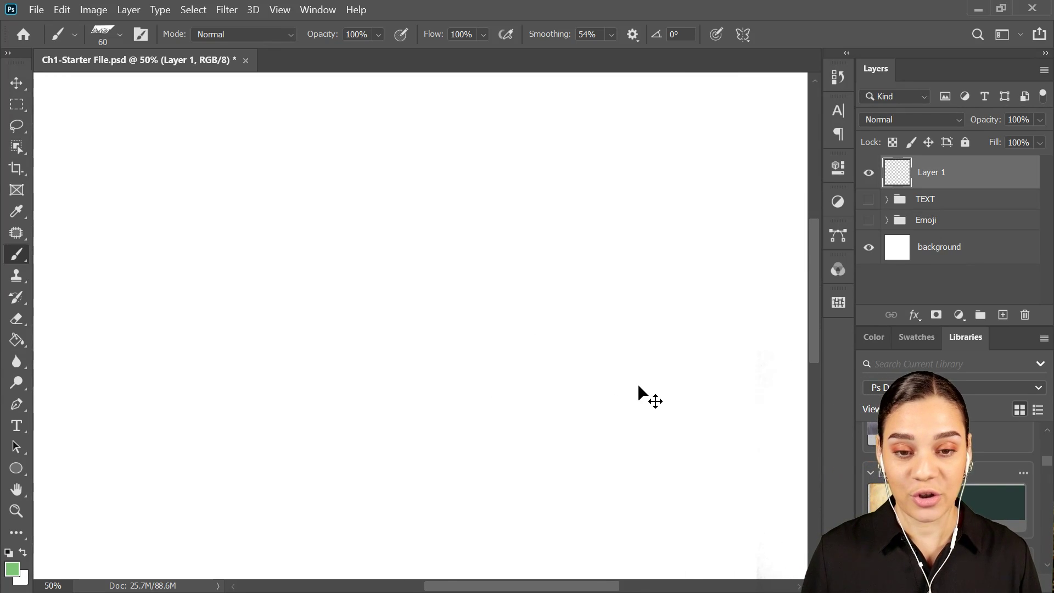
# - Draw a green ellipse about 1756 px wide and 1440 px high near the middle of the canvas with the Ellipse tool
pyautogui.hotkey('ctrl', '-')
pyautogui.moveTo(428, 423); pyautogui.dragTo(460, 344)
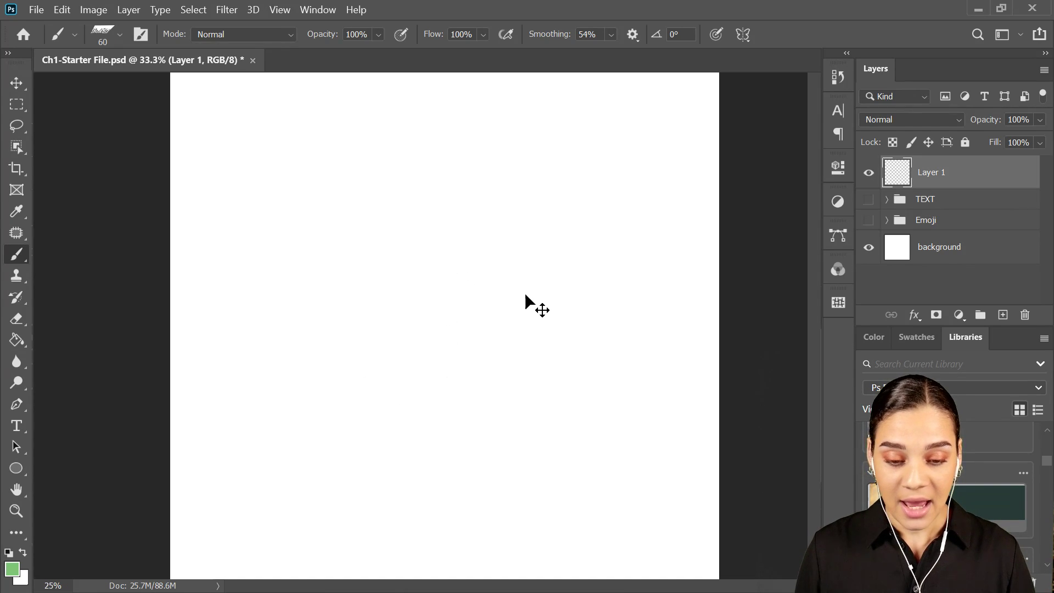
pyautogui.hotkey('ctrl', '-')
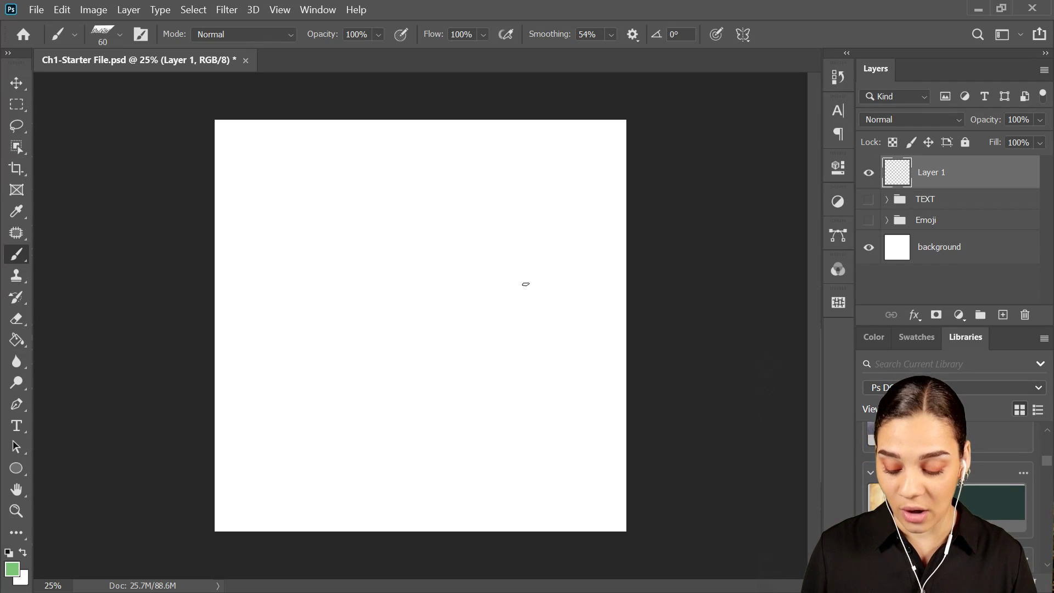
pyautogui.hotkey('ctrl', '+')
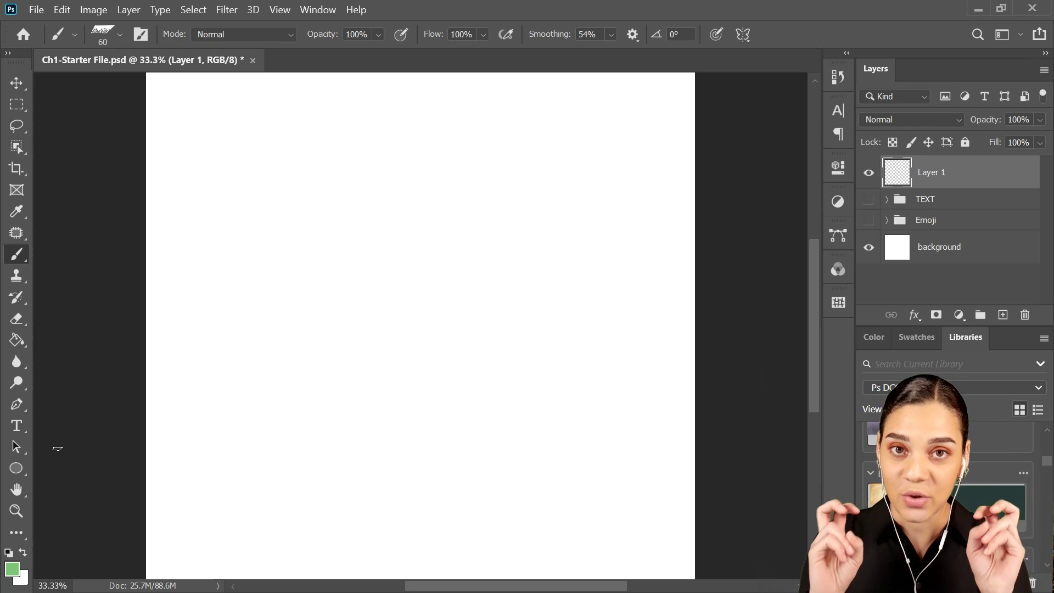
pyautogui.click(16, 471)
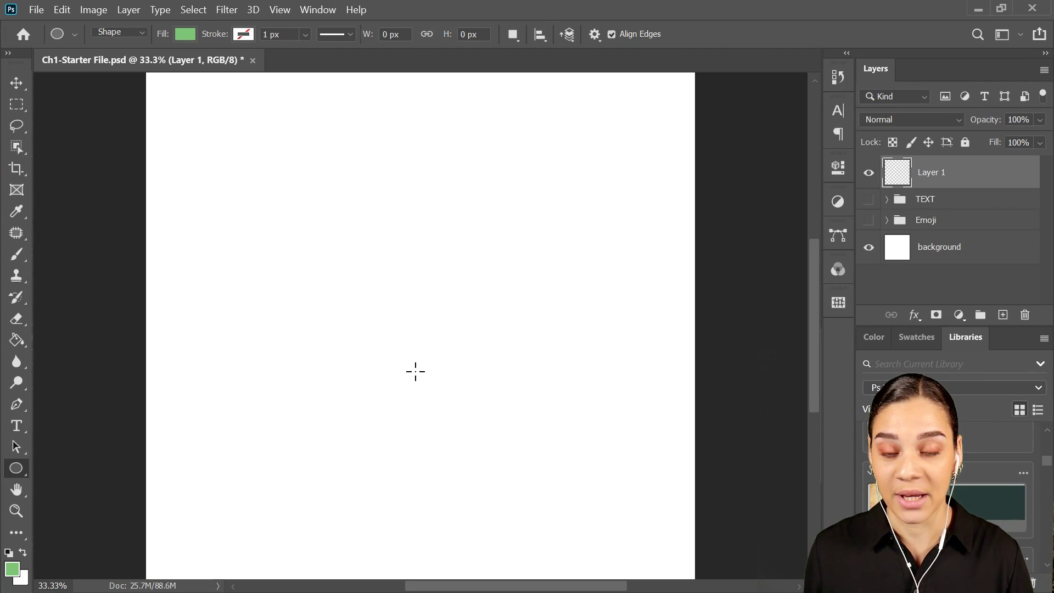
pyautogui.rightClick(16, 468)
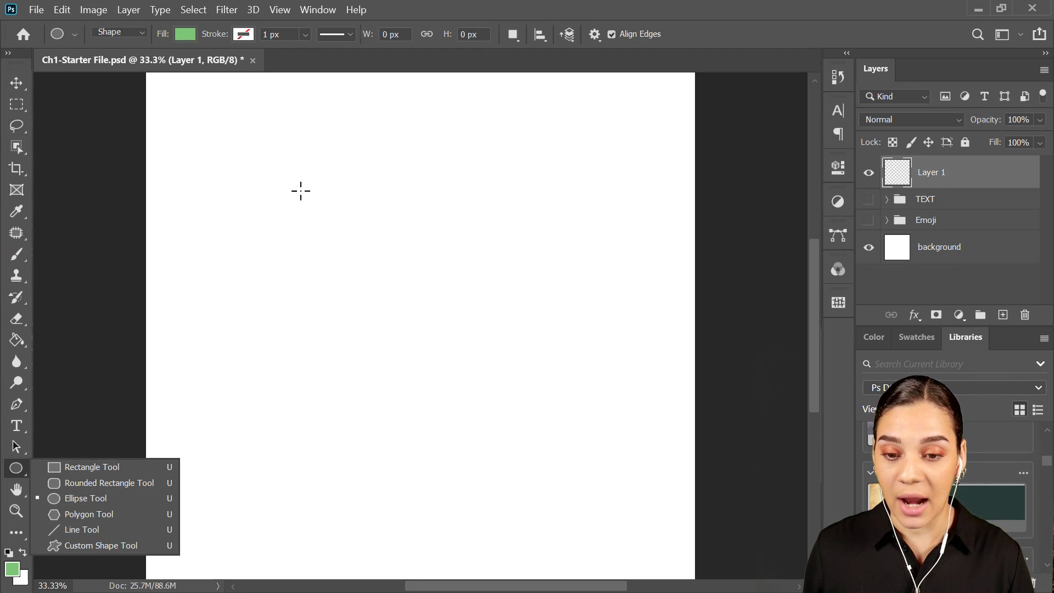
pyautogui.moveTo(278, 223); pyautogui.dragTo(598, 487)
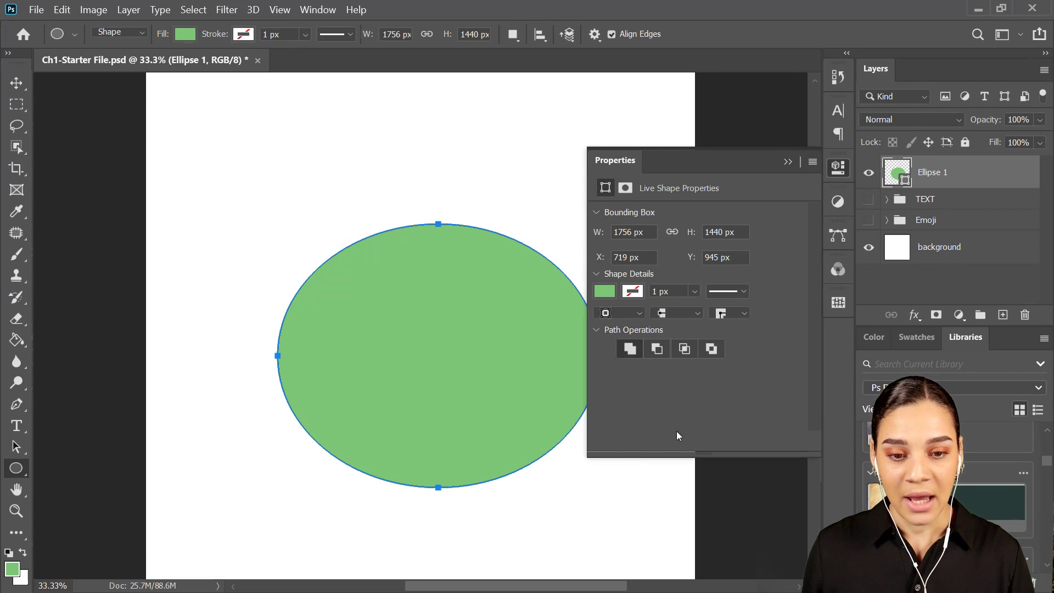
pyautogui.click(838, 173)
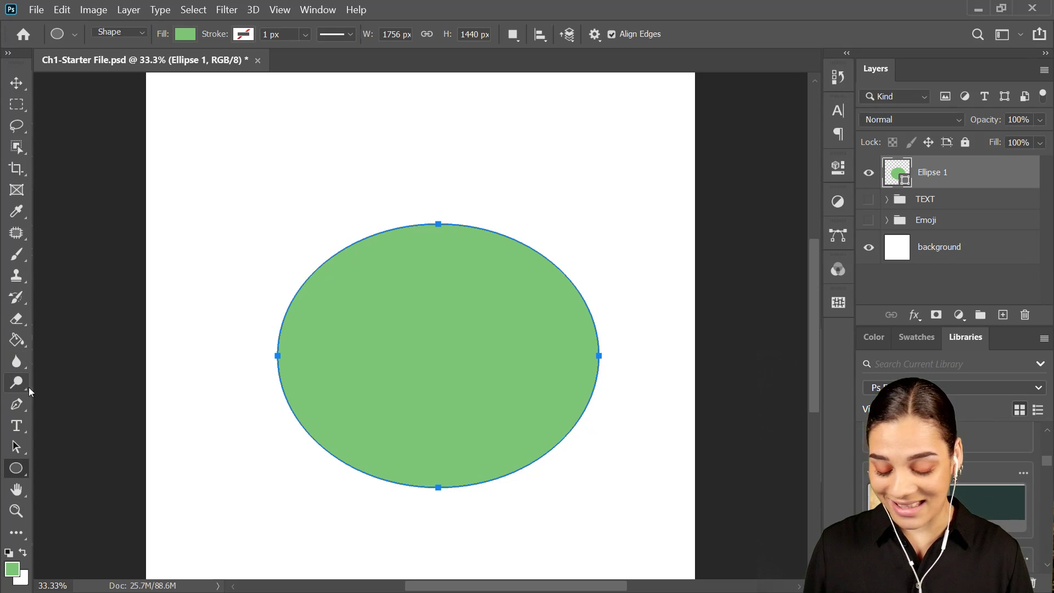
# - Center the ellipse on the canvas and warp its bottom edge upward to flatten it, turning the live shape into a regular path
pyautogui.hotkey('ctrl', 't')
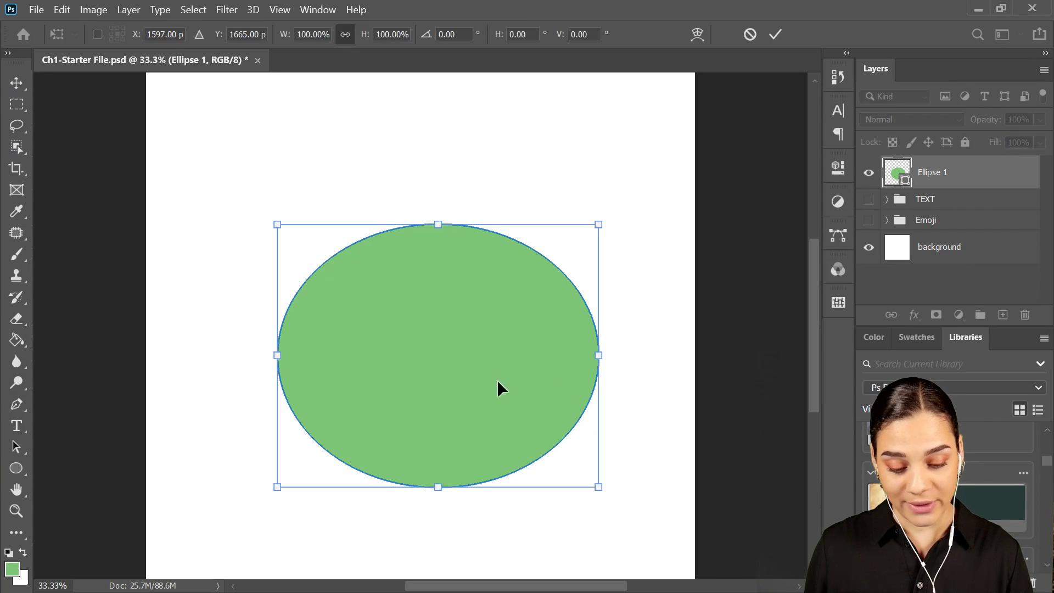
pyautogui.moveTo(479, 381); pyautogui.dragTo(459, 353)
pyautogui.rightClick(416, 322)
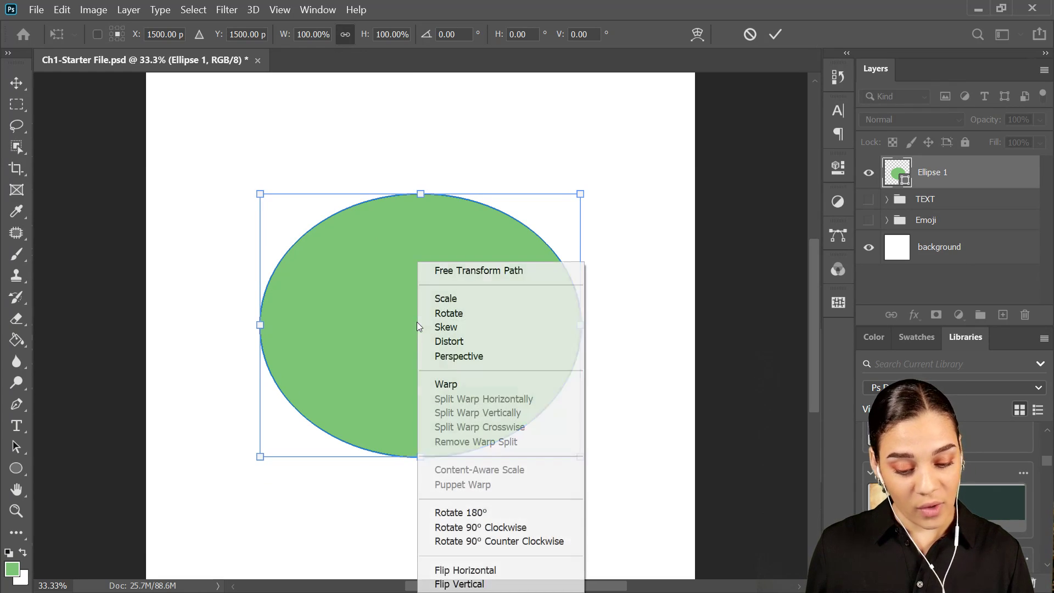
pyautogui.click(452, 383)
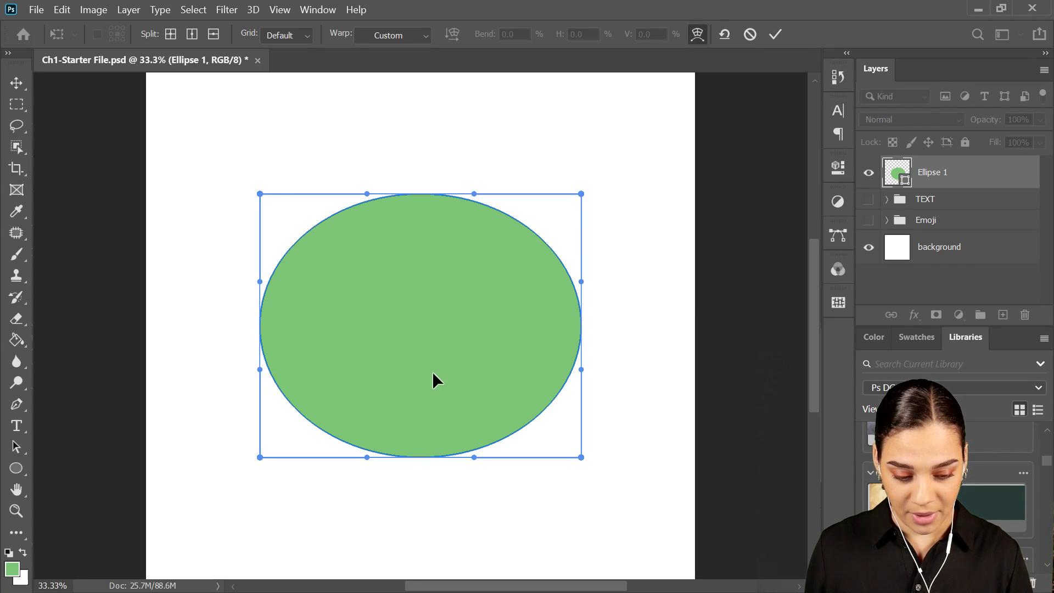
pyautogui.hotkey('ctrl', '+')
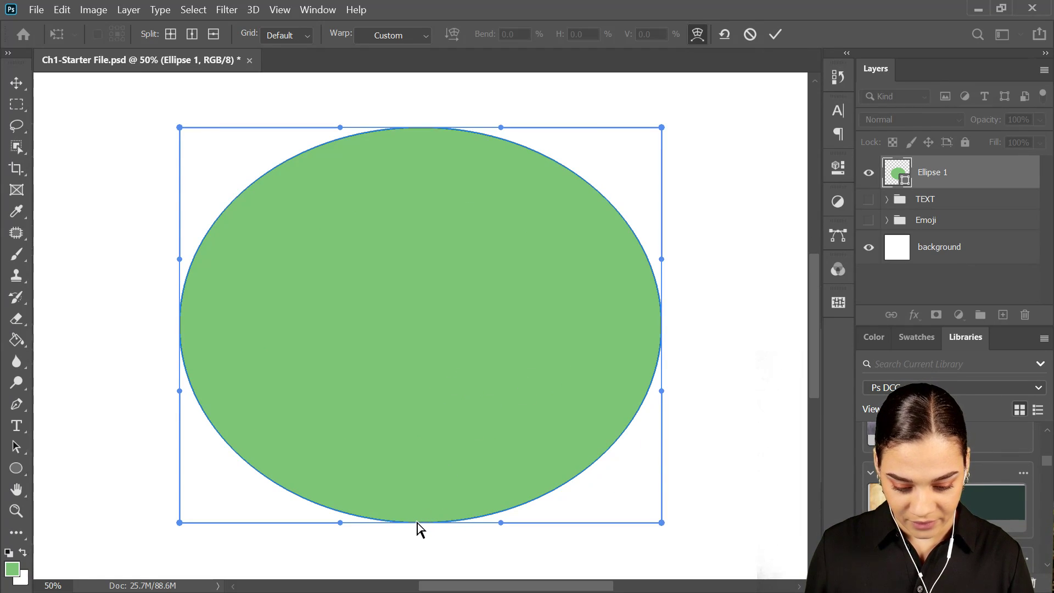
pyautogui.moveTo(418, 523); pyautogui.dragTo(414, 473)
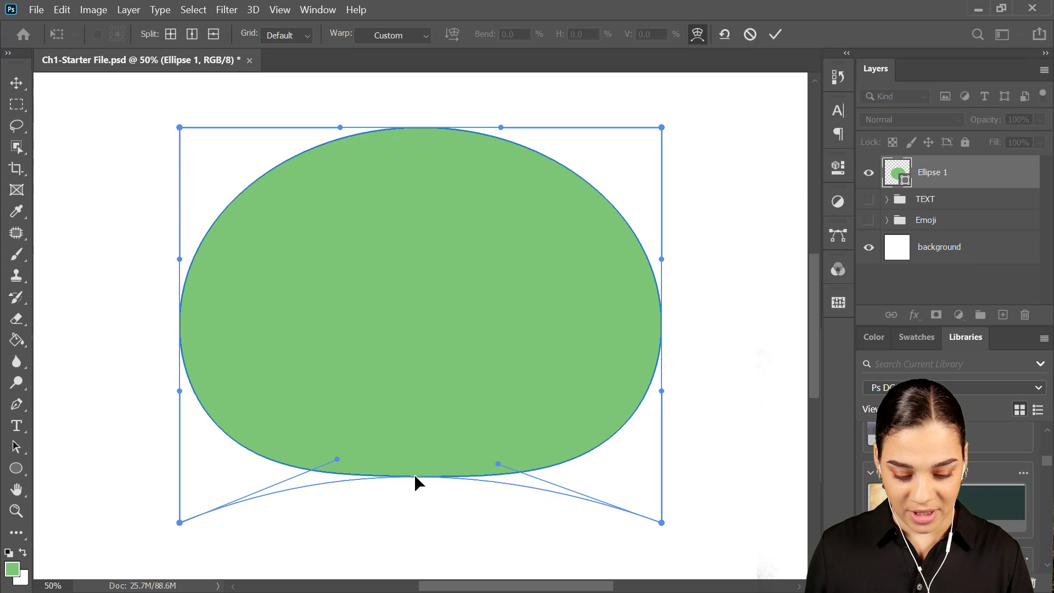
pyautogui.press('u')
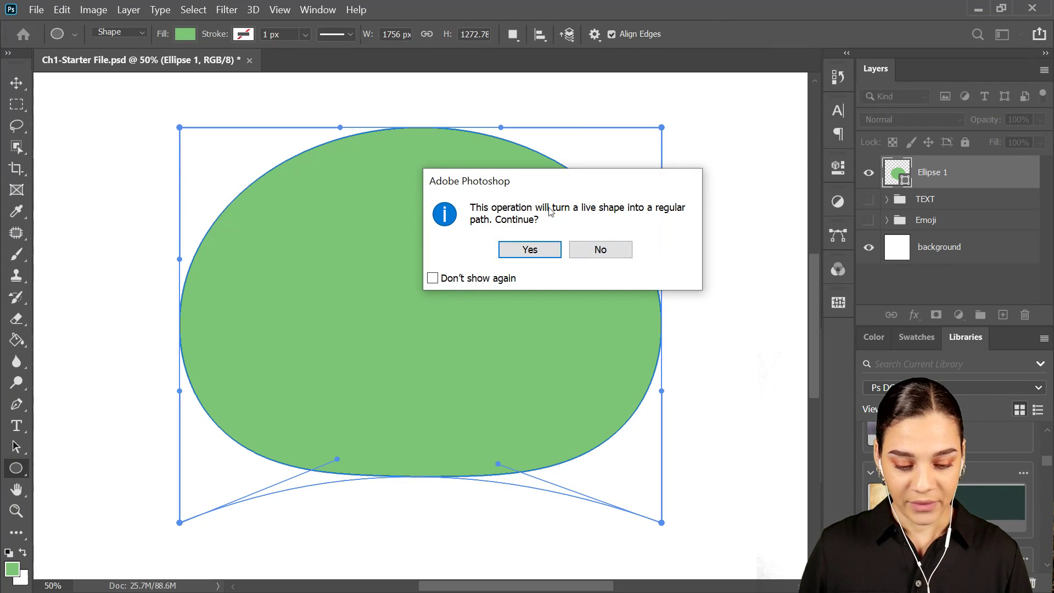
pyautogui.click(530, 249)
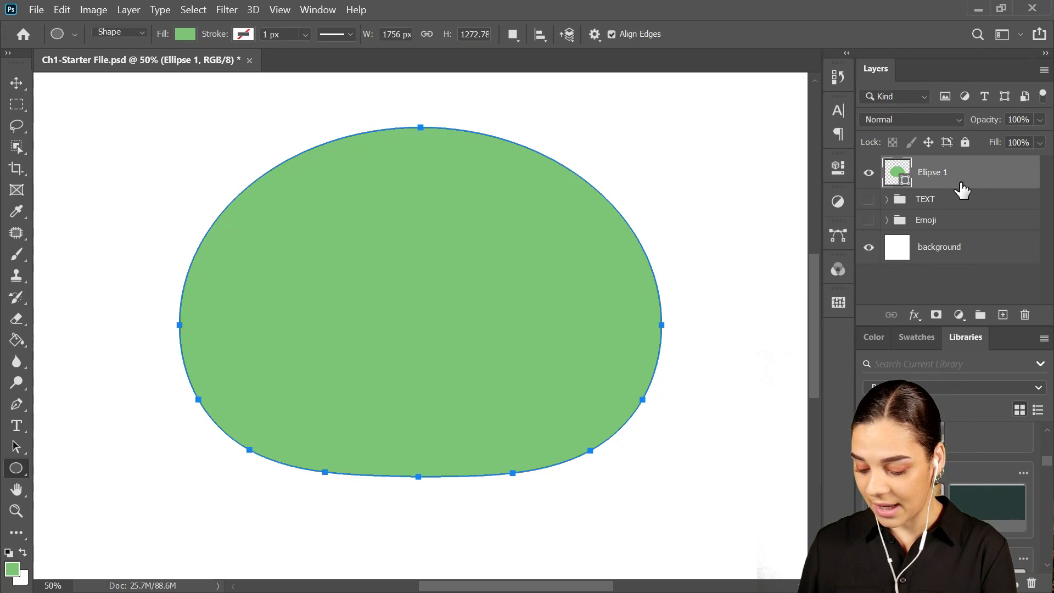
# - Add a new layer above the ellipse and choose the Soft Round Pressure Opacity and Flow brush
pyautogui.doubleClick(961, 184)
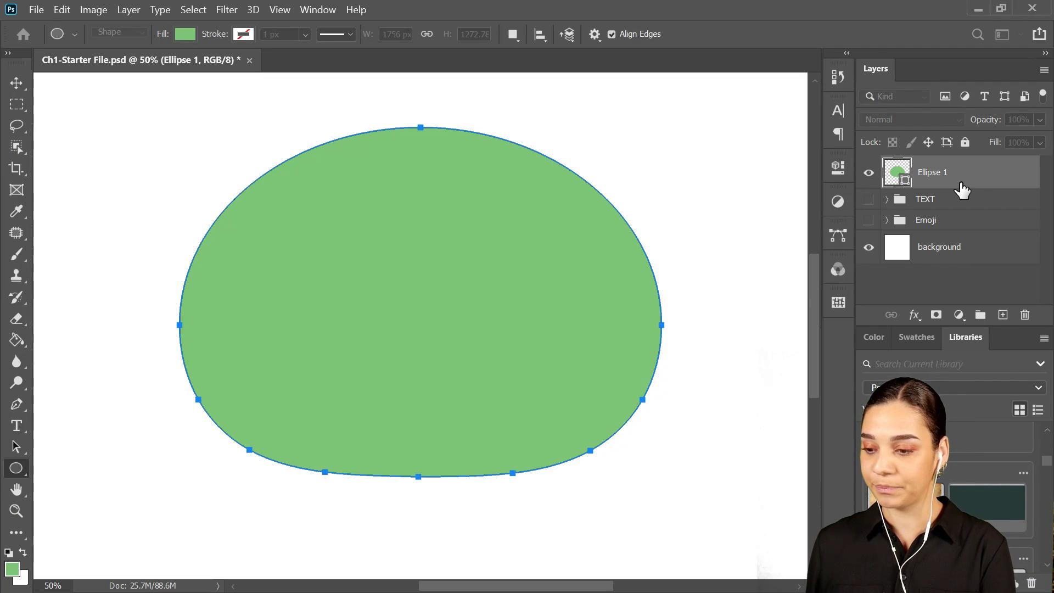
pyautogui.press('Return')
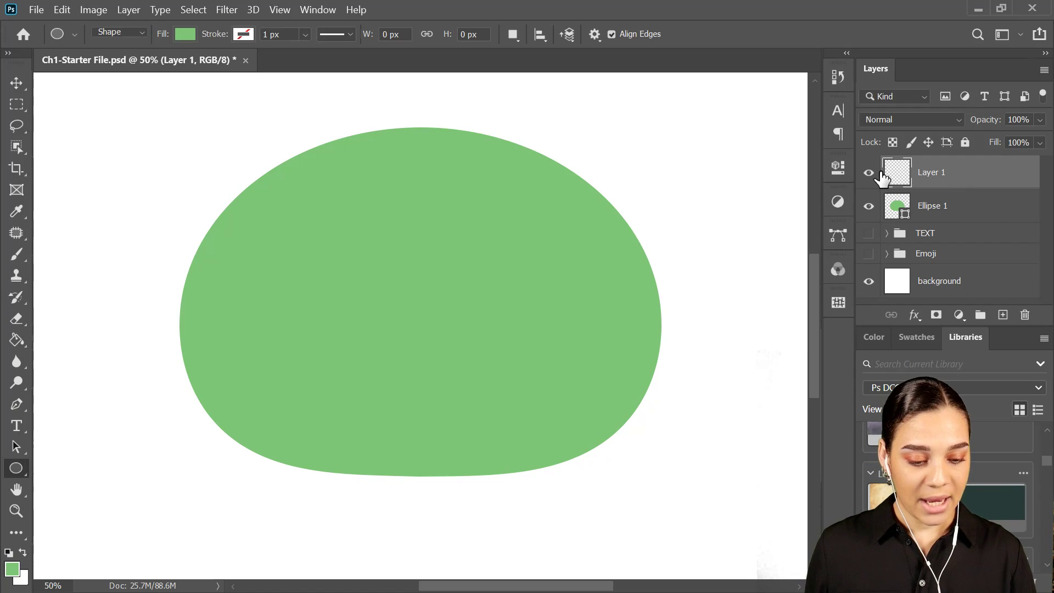
pyautogui.press('b')
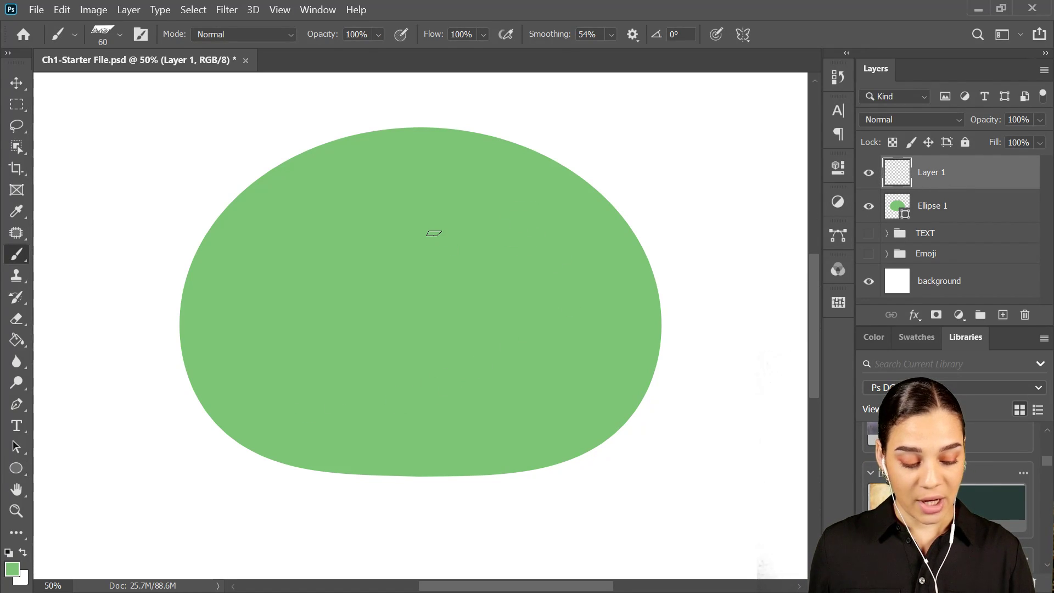
pyautogui.rightClick(434, 233)
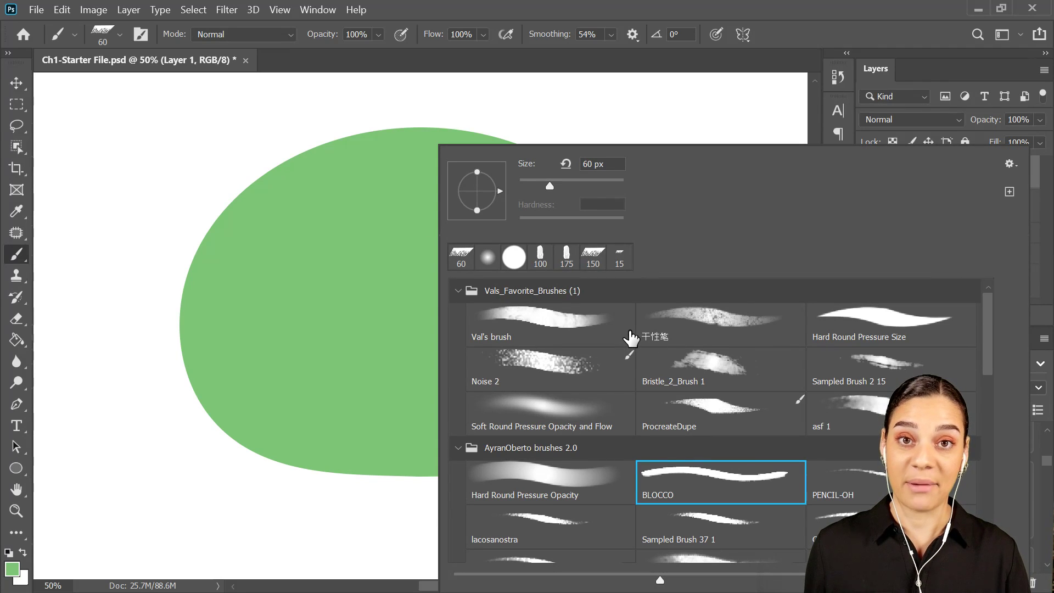
pyautogui.scroll(-1, 619, 367)
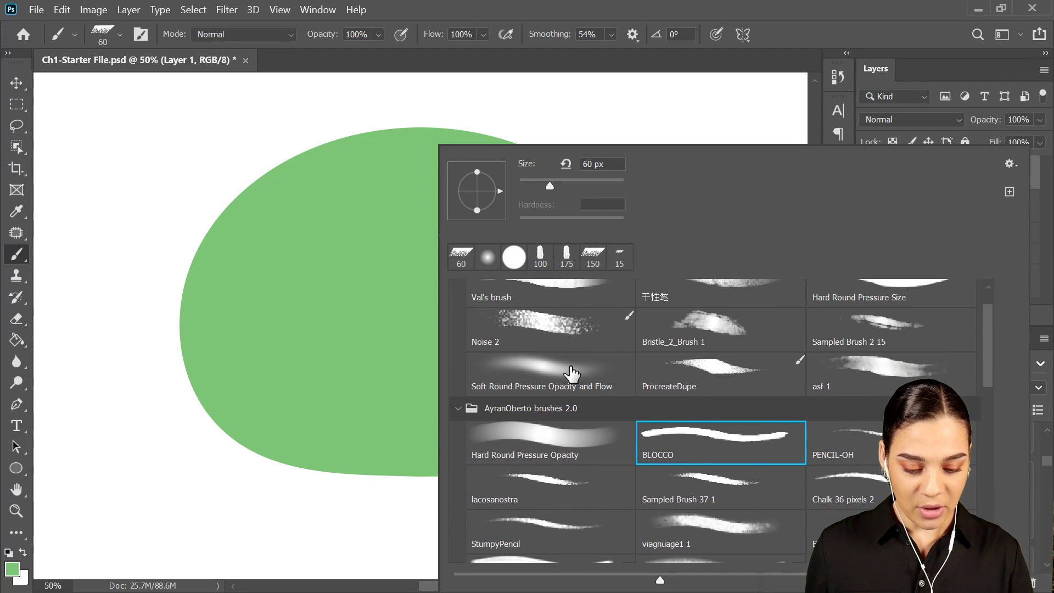
pyautogui.click(574, 373)
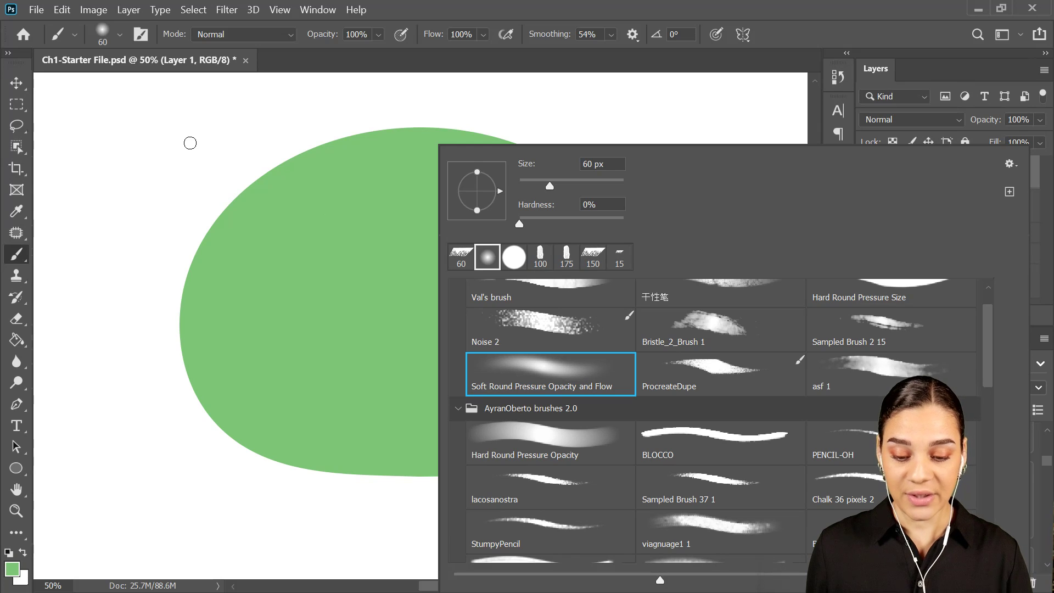
# - Enlarge the soft round brush to 1200 px
pyautogui.click(216, 124)
pyautogui.press(']')
pyautogui.hotkey('ctrl', 'z')
pyautogui.press(']')
pyautogui.press(']')
pyautogui.press(']')
pyautogui.press(']')
pyautogui.press(']')
pyautogui.press(']')
pyautogui.press(']')
pyautogui.press(']')
pyautogui.press(']')
pyautogui.press(']')
pyautogui.press(']')
pyautogui.press(']')
pyautogui.press(']')
pyautogui.press(']')
pyautogui.press(']')
pyautogui.press(']')
pyautogui.press(']')
pyautogui.press(']')
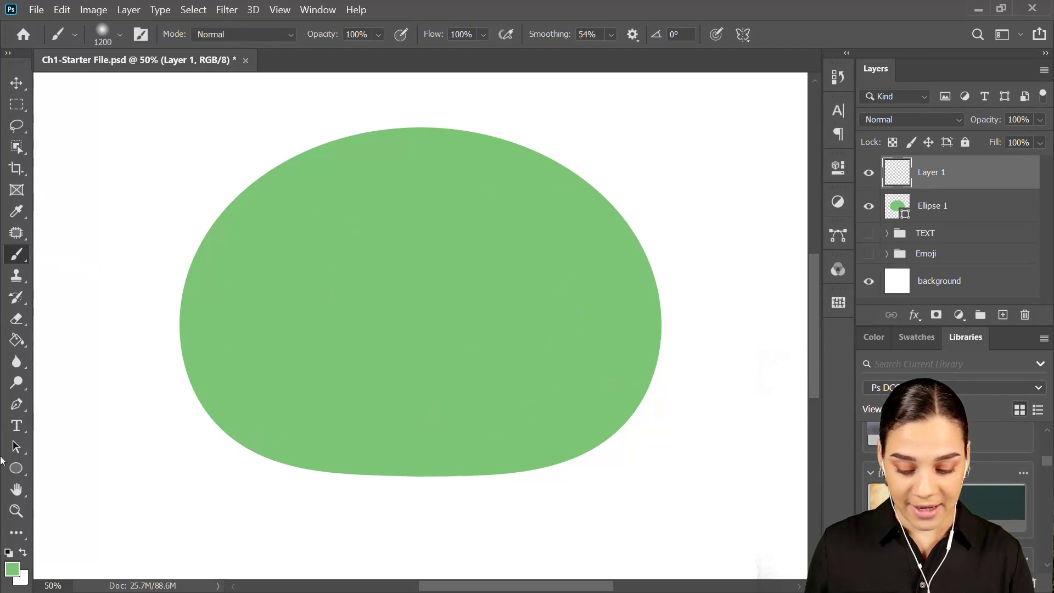
# - Paint a darker green shadow across the lower half of the shape on the new layer and clip that layer to the ellipse
pyautogui.click(872, 337)
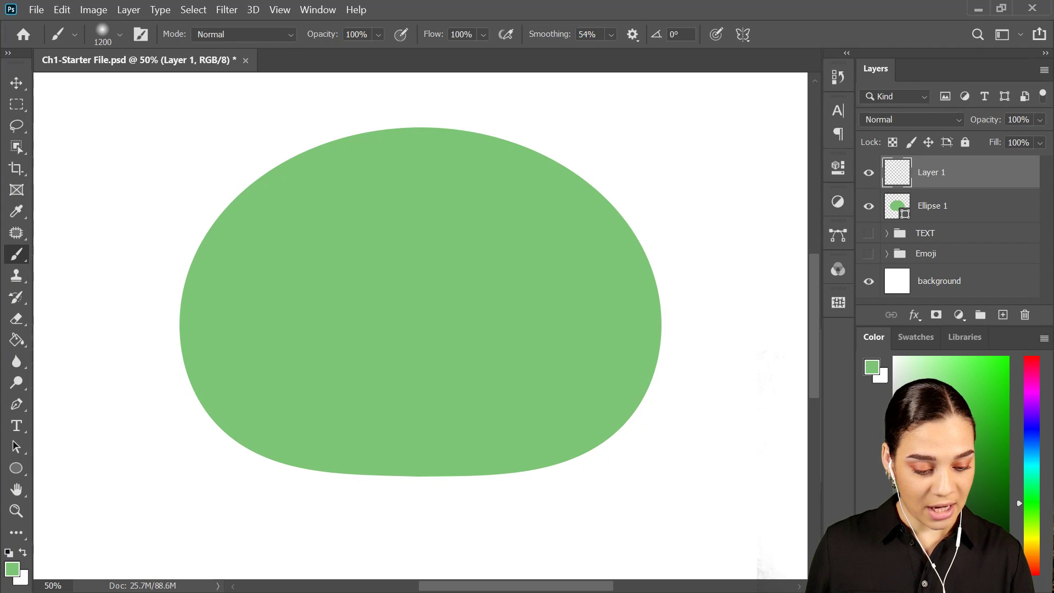
pyautogui.click(945, 467)
pyautogui.click(627, 410)
pyautogui.moveTo(628, 410)
pyautogui.mouseDown()
pyautogui.moveTo(411, 450)
pyautogui.moveTo(301, 444)
pyautogui.moveTo(251, 426)
pyautogui.moveTo(184, 361)
pyautogui.moveTo(316, 472)
pyautogui.moveTo(499, 483)
pyautogui.moveTo(508, 470)
pyautogui.moveTo(728, 415)
pyautogui.moveTo(680, 383)
pyautogui.moveTo(662, 350)
pyautogui.moveTo(652, 407)
pyautogui.moveTo(744, 442)
pyautogui.mouseUp()
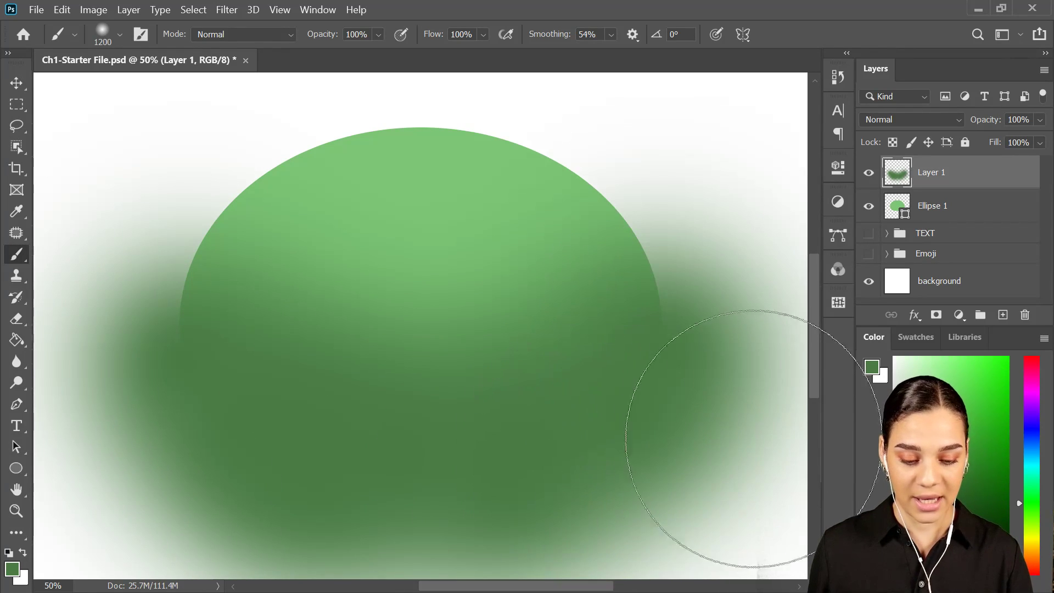
pyautogui.rightClick(976, 173)
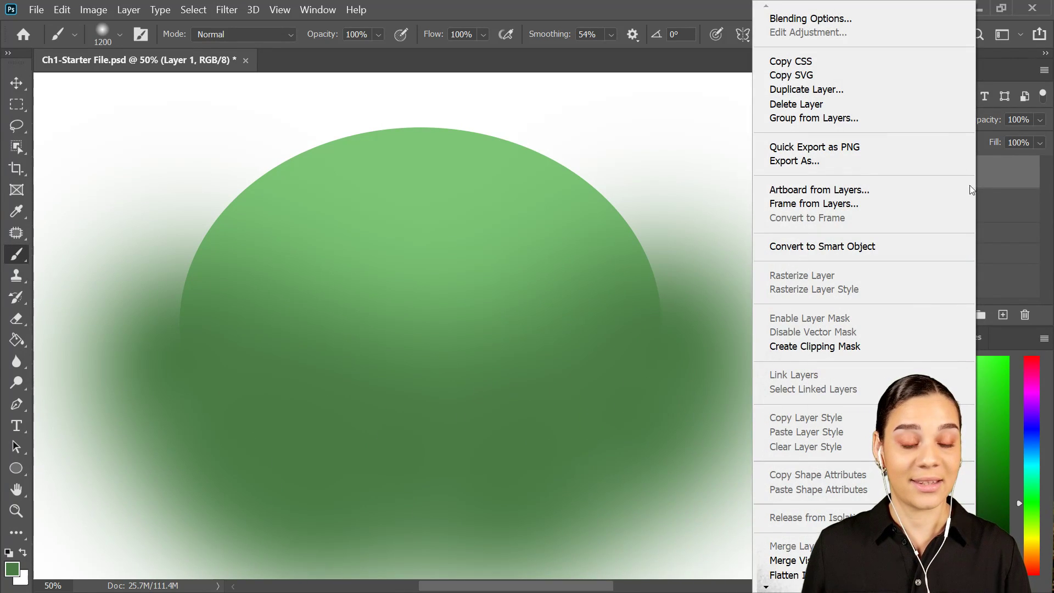
pyautogui.click(839, 346)
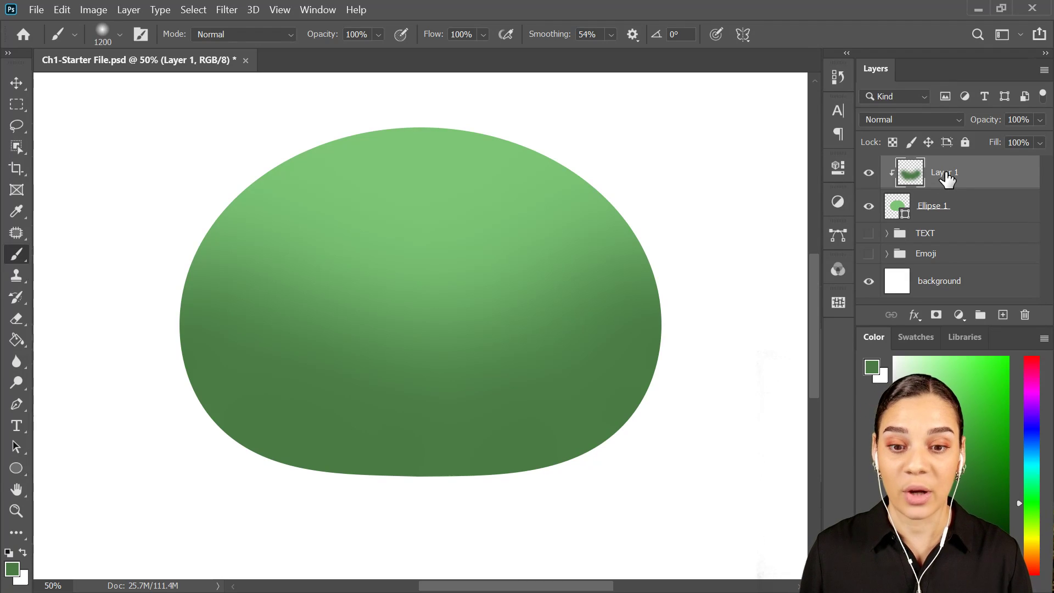
# - Group the shading layer with the ellipse layer and name the group Head
pyautogui.hotkey('ctrl', '-')
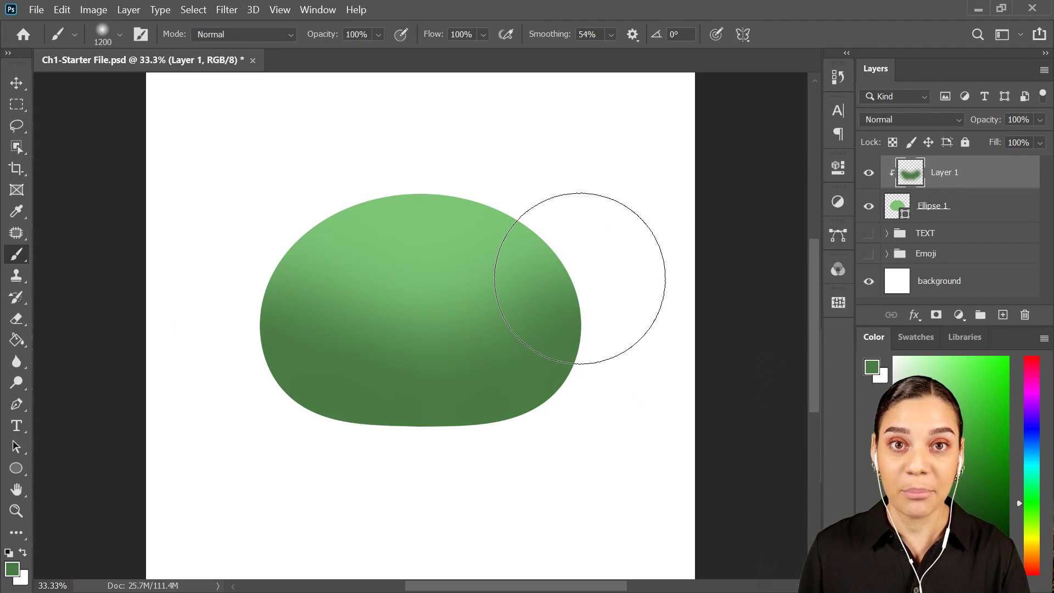
pyautogui.hotkey('ctrl', '-')
pyautogui.hotkey('ctrl', '+')
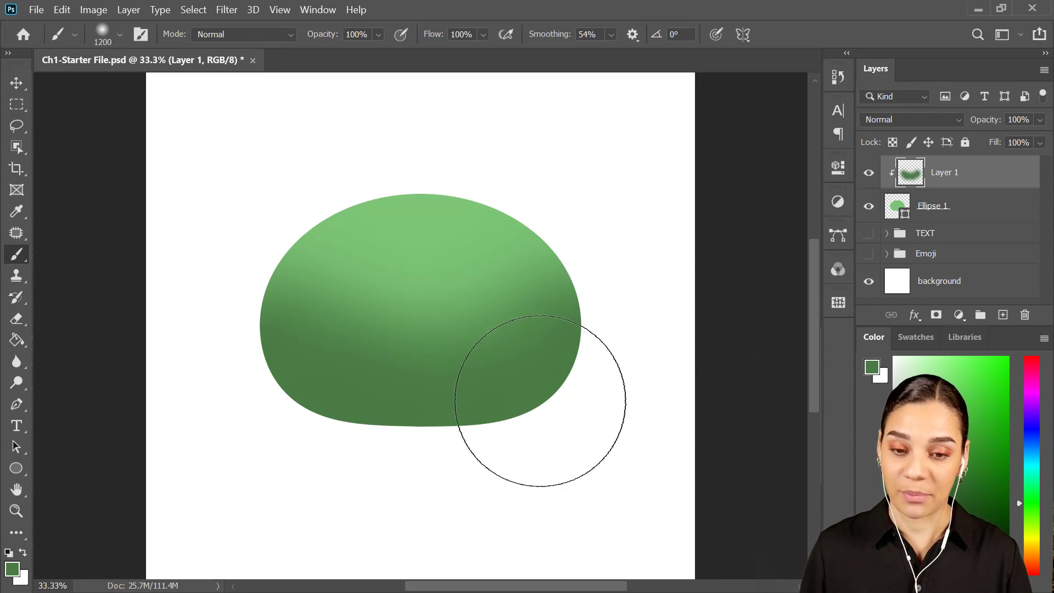
pyautogui.hotkey('ctrl', '+')
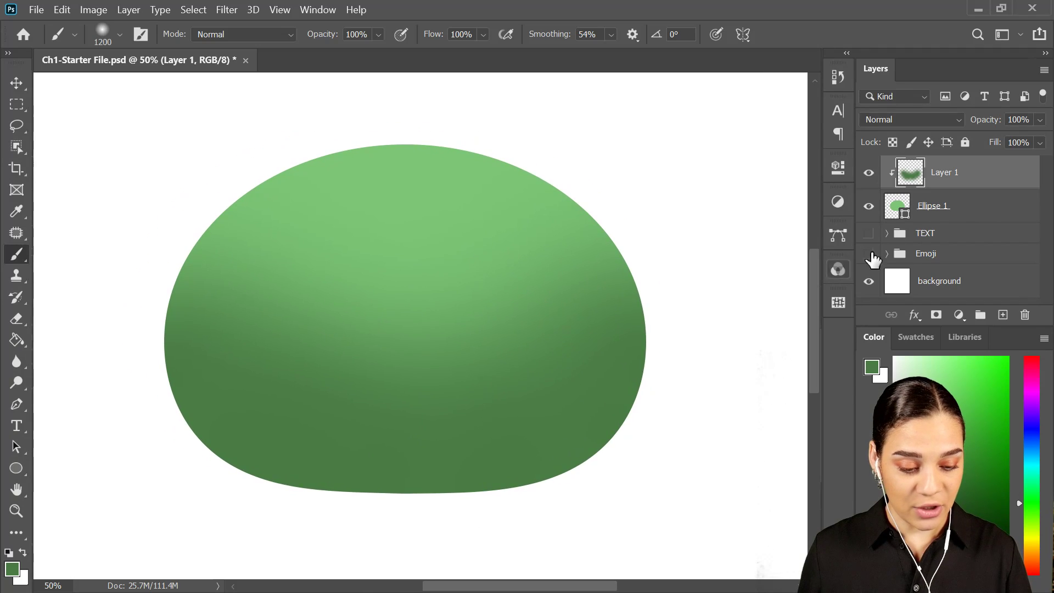
pyautogui.keyDown('shift'); pyautogui.click(973, 210); pyautogui.keyUp('shift')
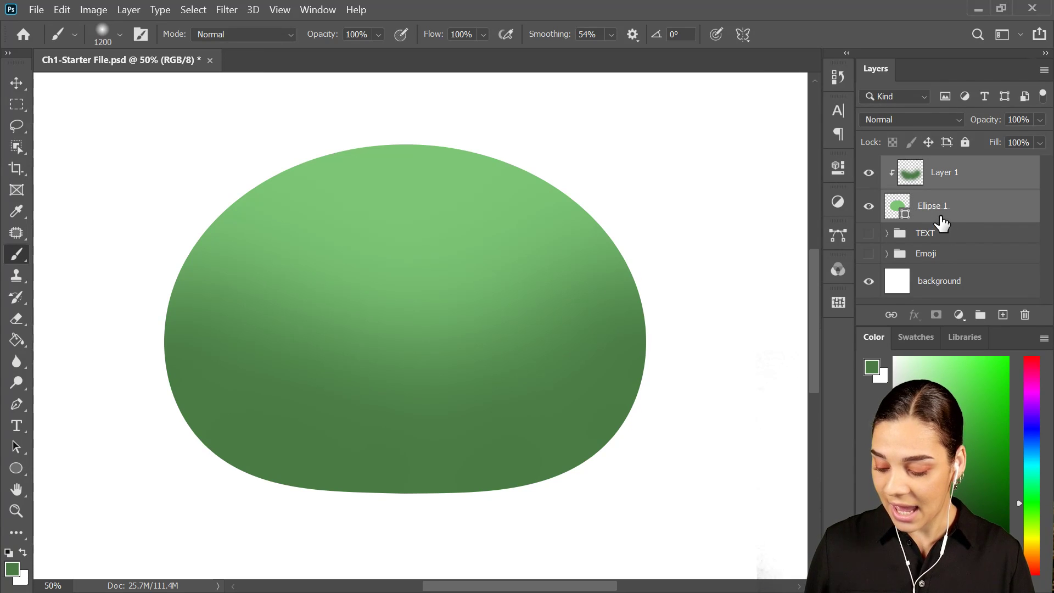
pyautogui.hotkey('ctrl', 'g')
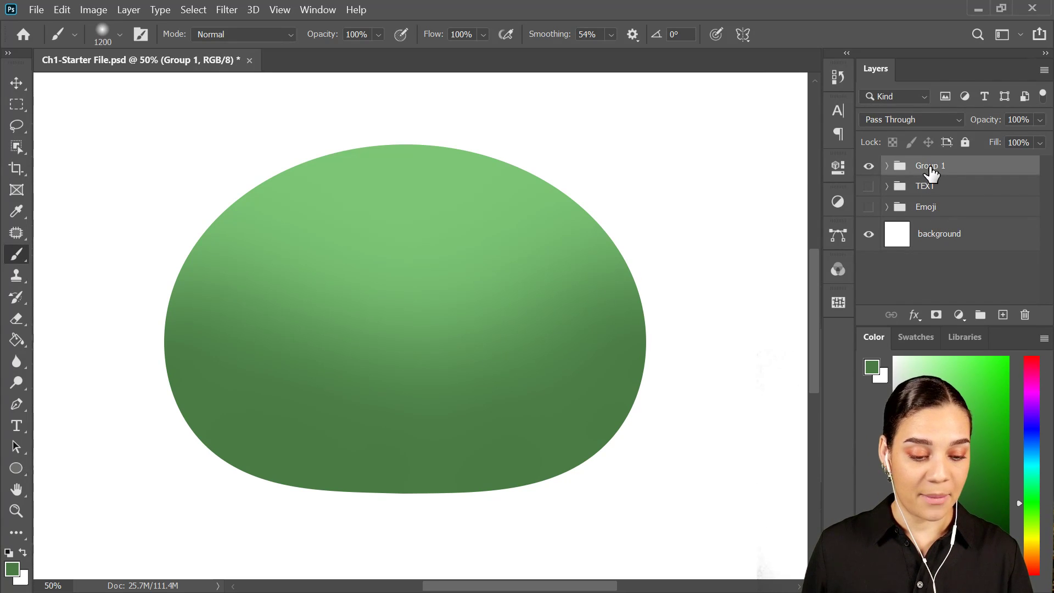
pyautogui.doubleClick(931, 166)
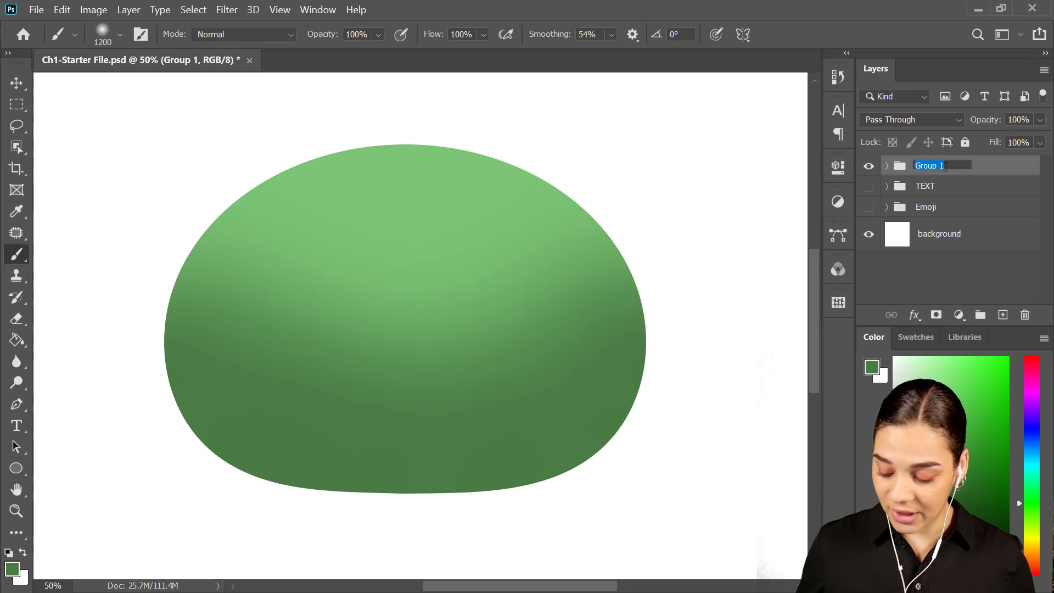
pyautogui.write('Head')
pyautogui.press('Return')
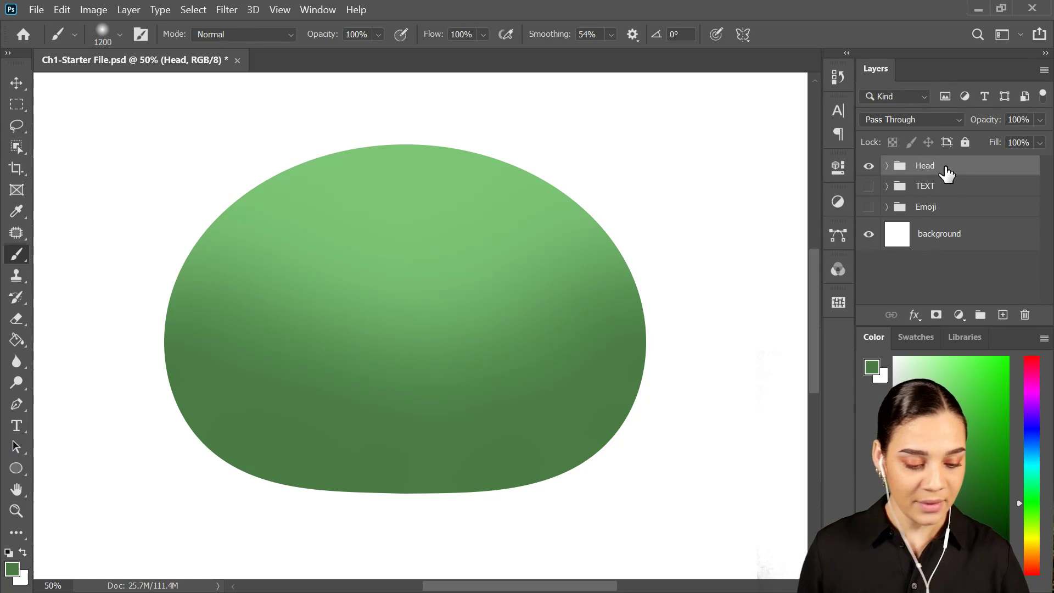
# - Scale the Head group down proportionally with Free Transform and move it to the upper middle of the canvas
pyautogui.click(970, 188)
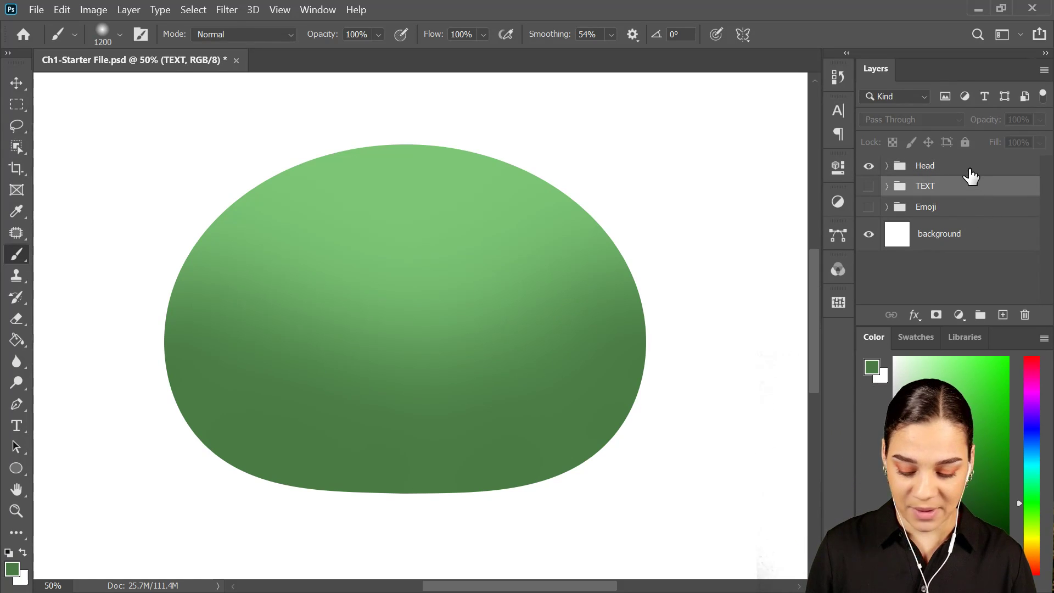
pyautogui.hotkey('ctrl', '-')
pyautogui.click(973, 169)
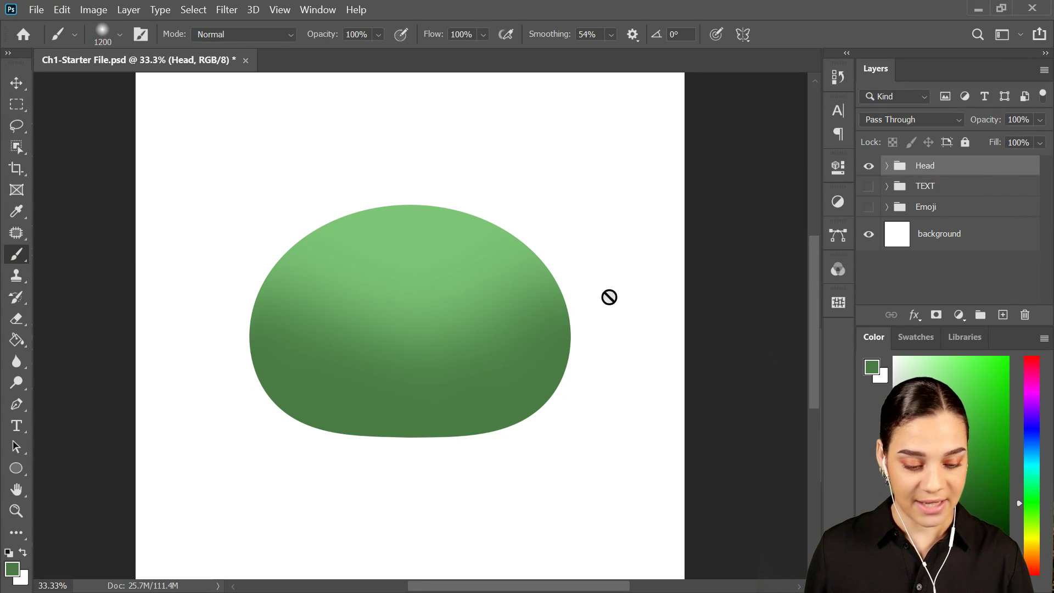
pyautogui.hotkey('ctrl', 't')
pyautogui.moveTo(681, 175); pyautogui.dragTo(601, 238)
pyautogui.moveTo(509, 330); pyautogui.dragTo(510, 290)
pyautogui.press('Return')
pyautogui.press('b')
# - Add a new empty layer between the Head and TEXT groups
pyautogui.click(963, 190)
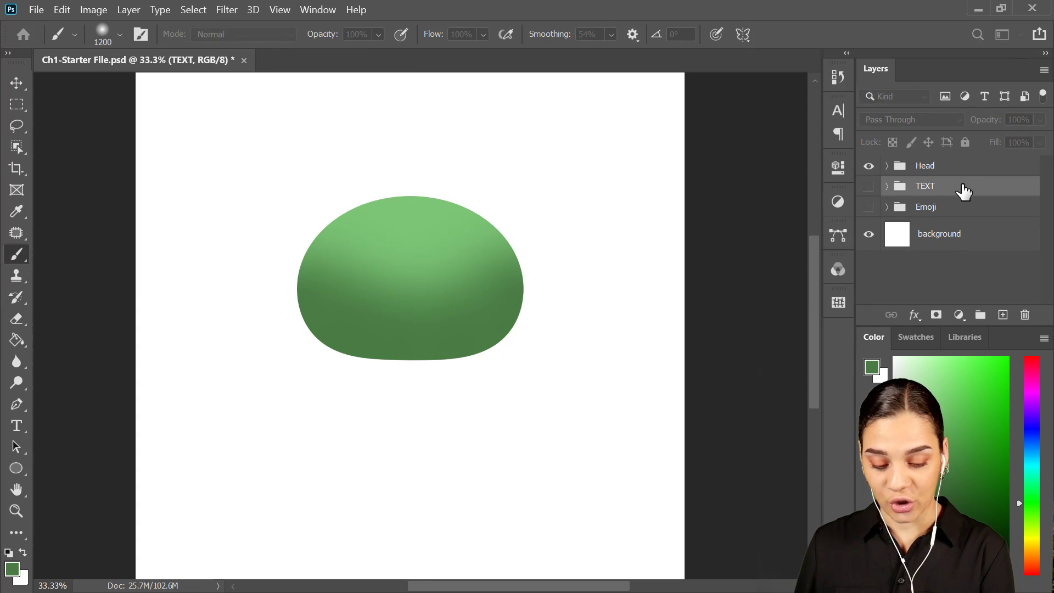
pyautogui.hotkey('ctrl', 'shift', 'alt', 'n')
pyautogui.hotkey('ctrl', '+')
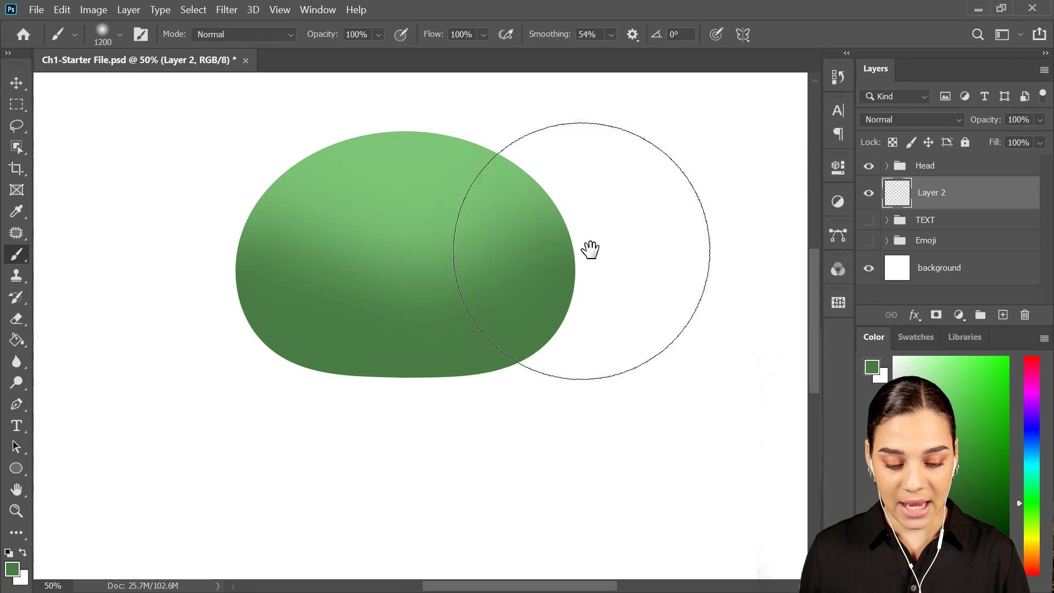
pyautogui.moveTo(613, 242); pyautogui.dragTo(591, 246)
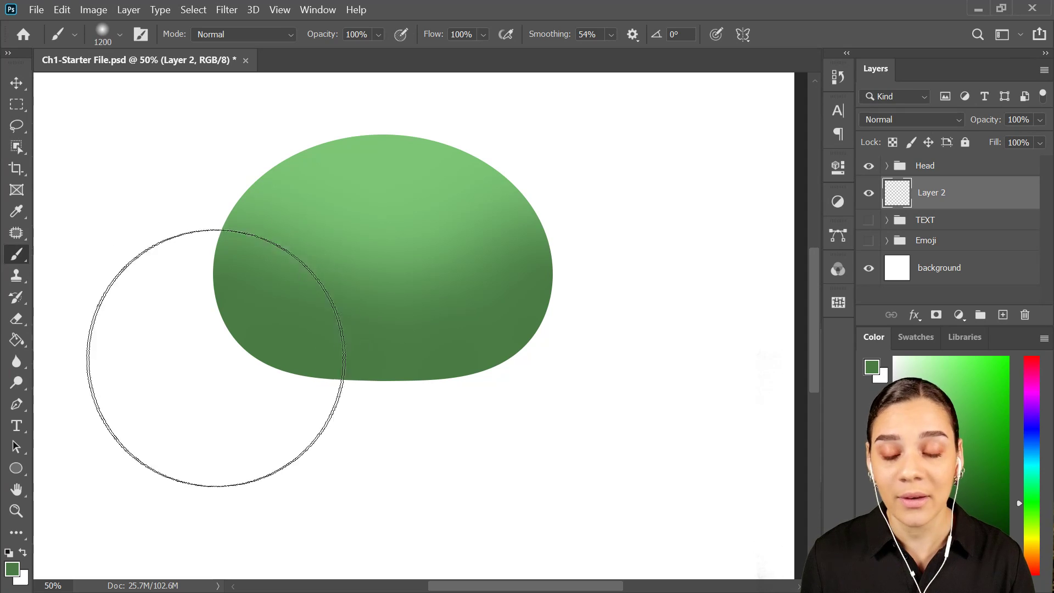
# - Draw a closed ear outline with the Pen tool, extending from the head's right edge to a pointed outer tip
pyautogui.click(17, 405)
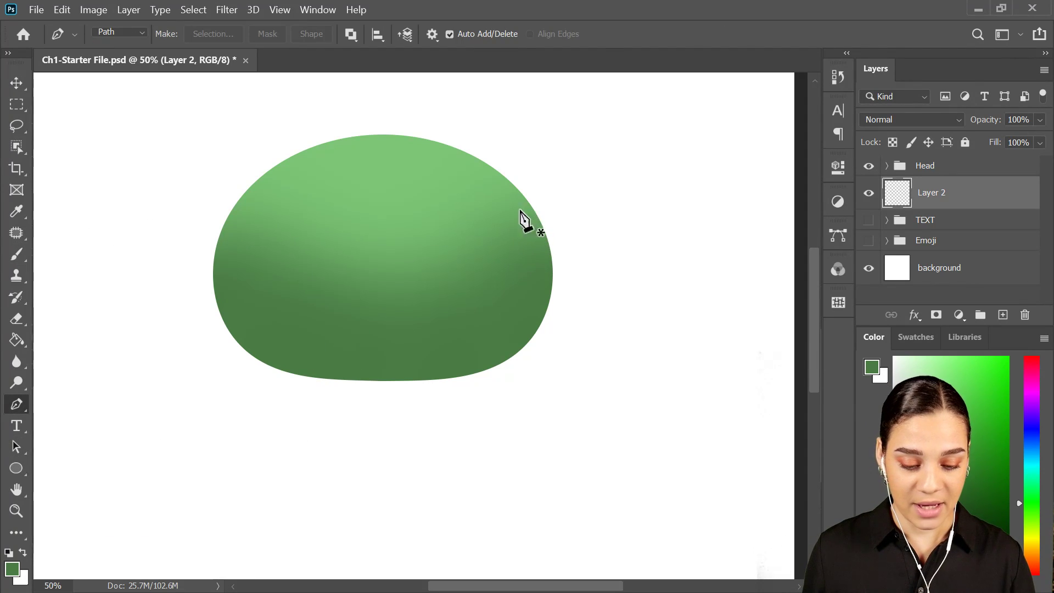
pyautogui.click(512, 194)
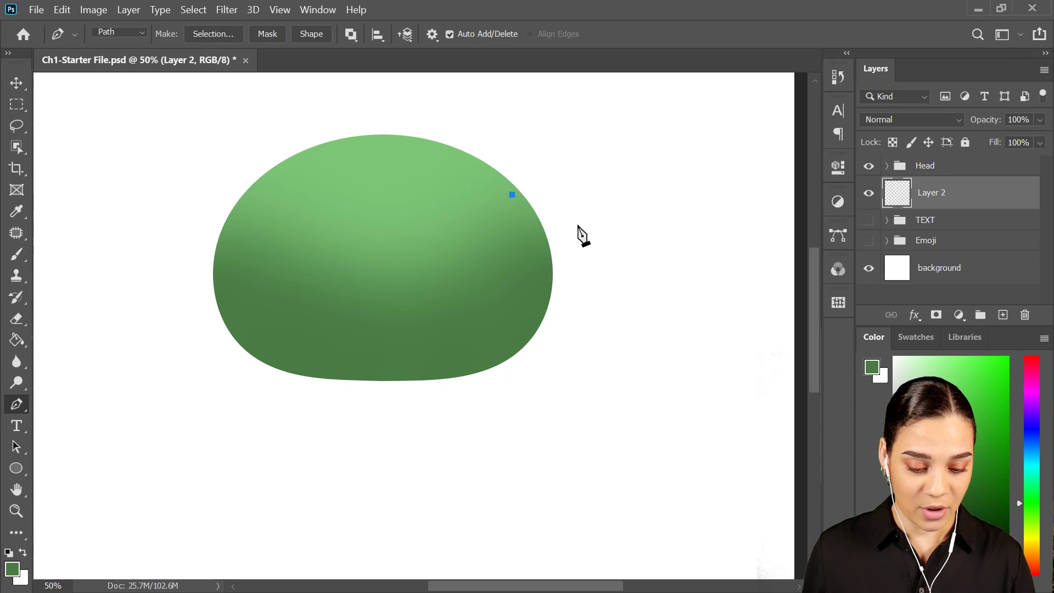
pyautogui.moveTo(598, 215)
pyautogui.mouseDown()
pyautogui.moveTo(608, 203)
pyautogui.moveTo(606, 214)
pyautogui.mouseUp()
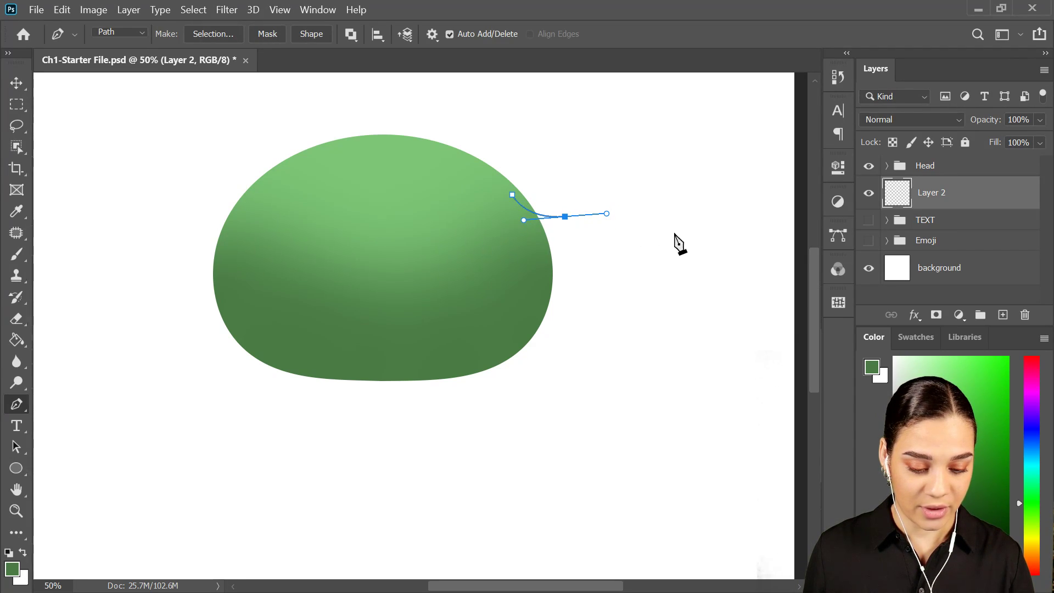
pyautogui.click(764, 206)
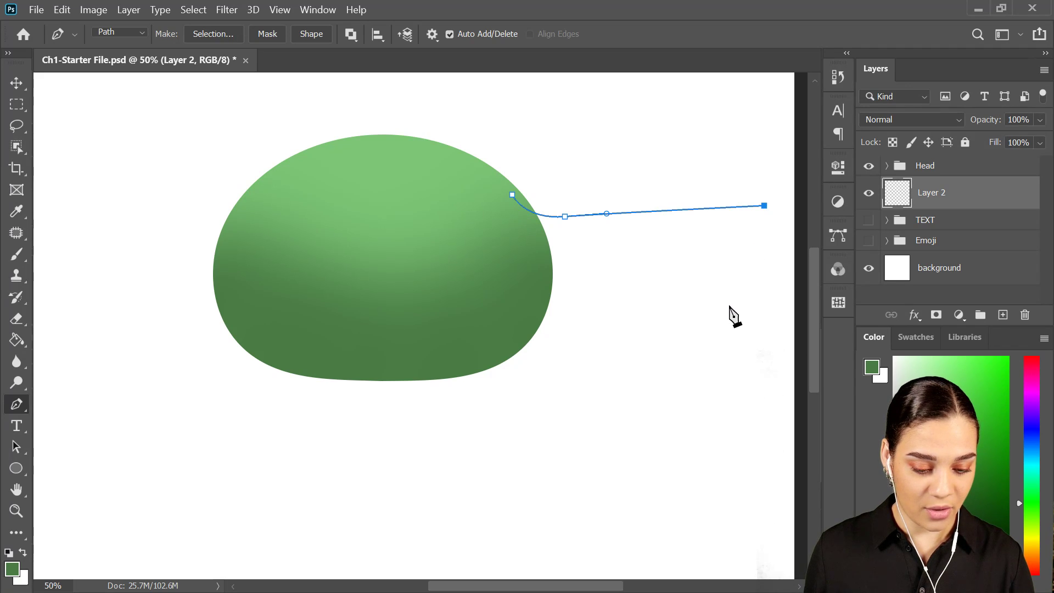
pyautogui.moveTo(709, 309); pyautogui.dragTo(733, 322)
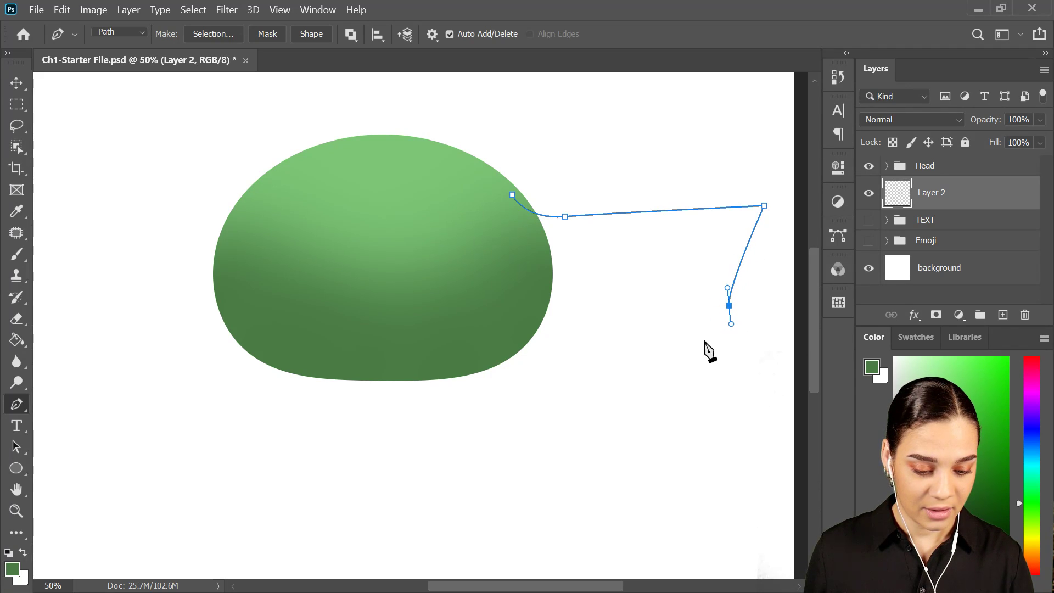
pyautogui.click(647, 352)
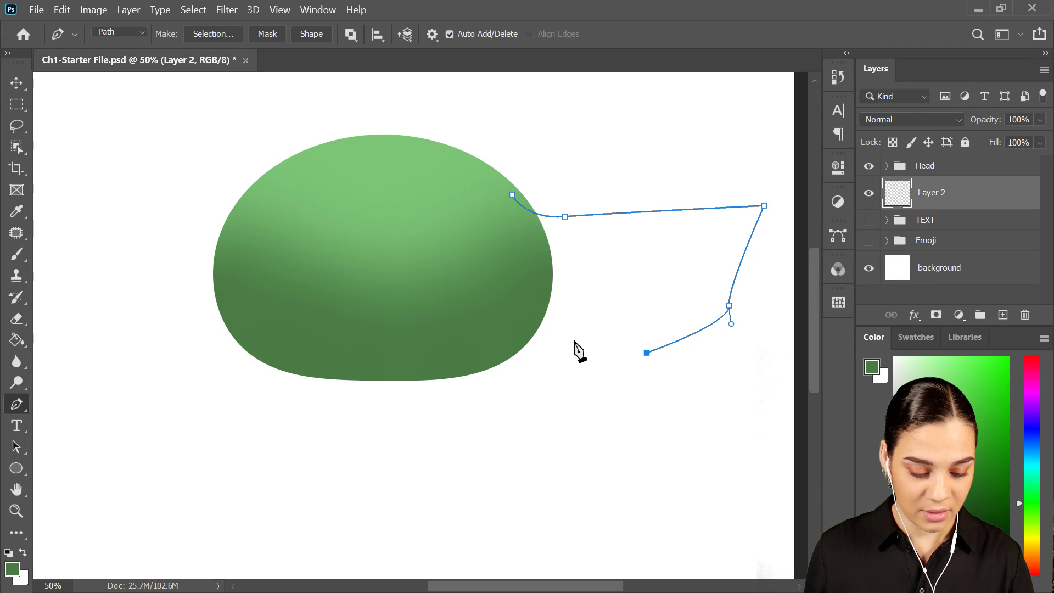
pyautogui.hotkey('ctrl', 'z')
pyautogui.moveTo(580, 337); pyautogui.dragTo(576, 325)
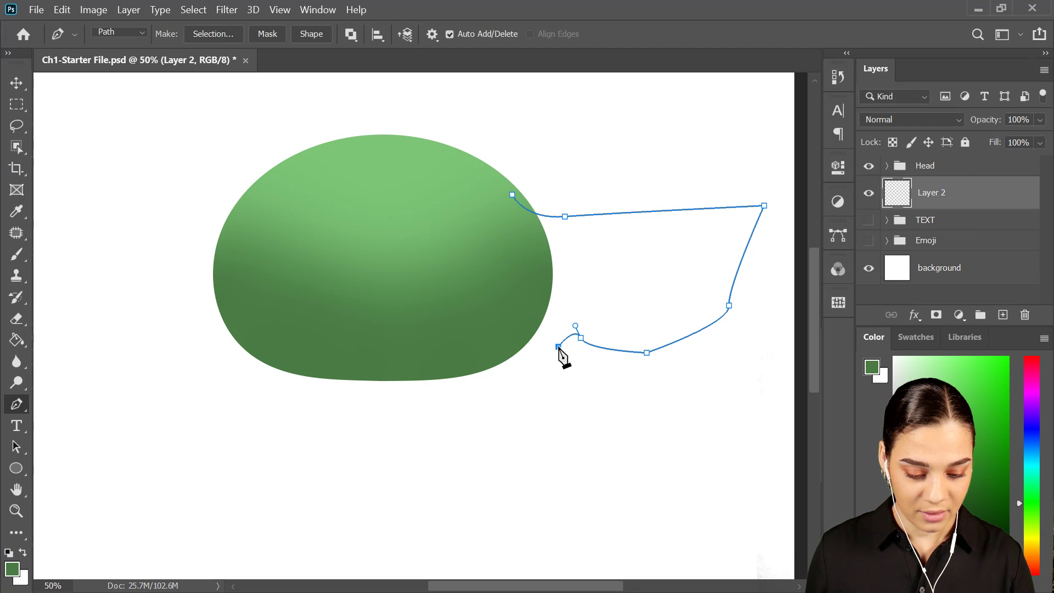
pyautogui.moveTo(519, 333); pyautogui.dragTo(521, 324)
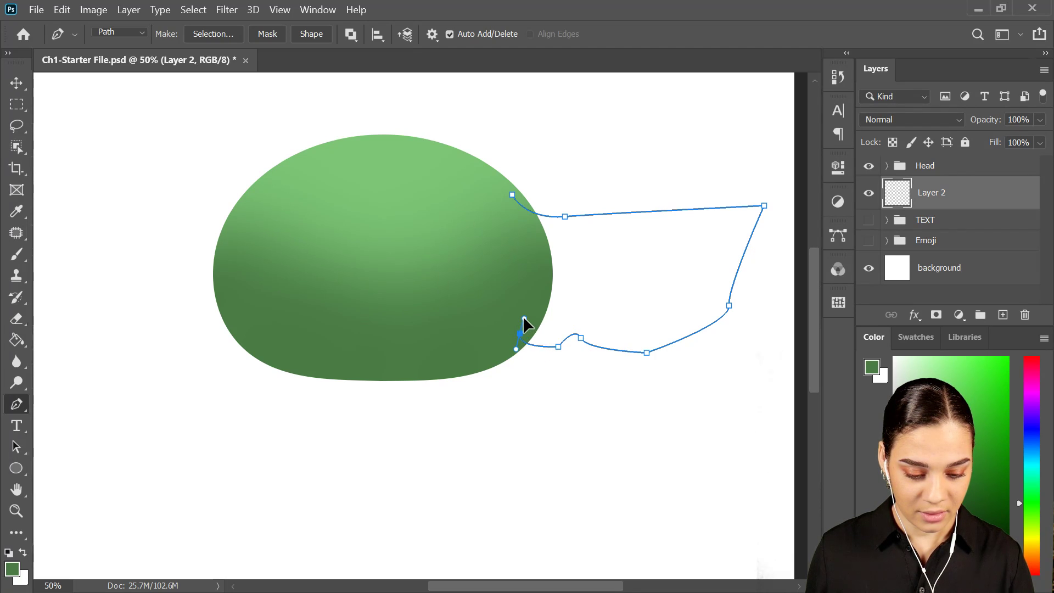
pyautogui.keyDown('alt'); pyautogui.click(518, 333); pyautogui.keyUp('alt')
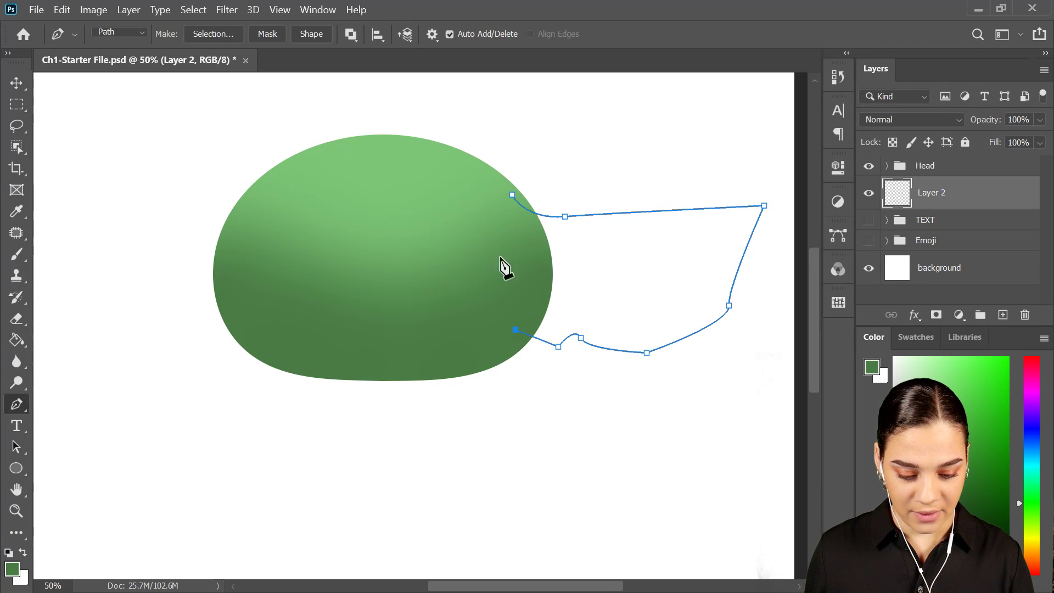
pyautogui.click(511, 194)
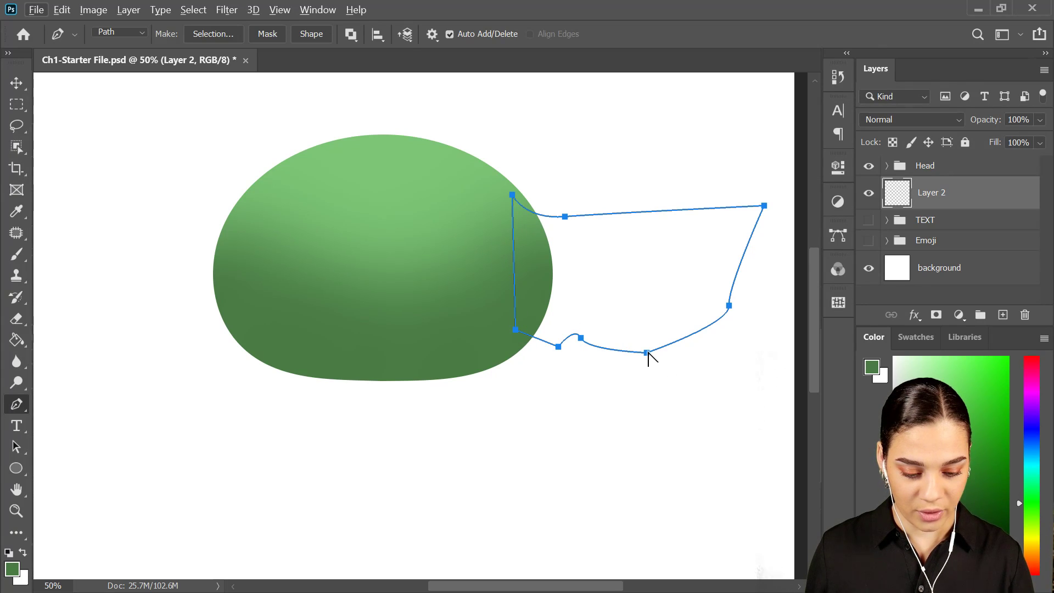
# - Remove two anchor points from the ear's lower edge to reshape it into one smooth arc, and convert the path to a shape
pyautogui.moveTo(647, 356)
pyautogui.mouseDown()
pyautogui.moveTo(640, 348)
pyautogui.moveTo(645, 355)
pyautogui.mouseUp()
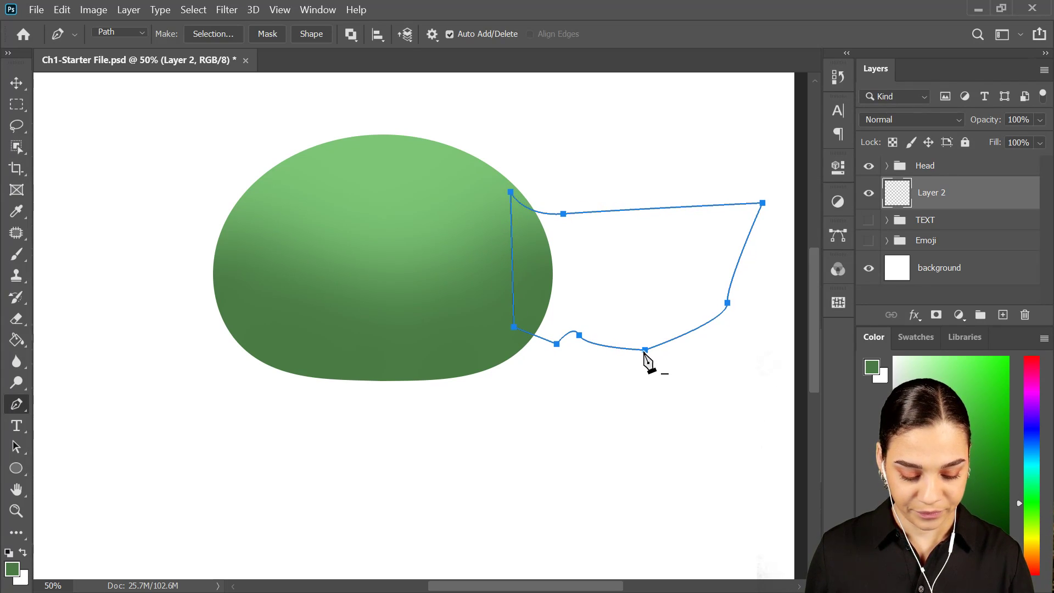
pyautogui.moveTo(645, 349)
pyautogui.mouseDown()
pyautogui.moveTo(652, 355)
pyautogui.moveTo(648, 343)
pyautogui.mouseUp()
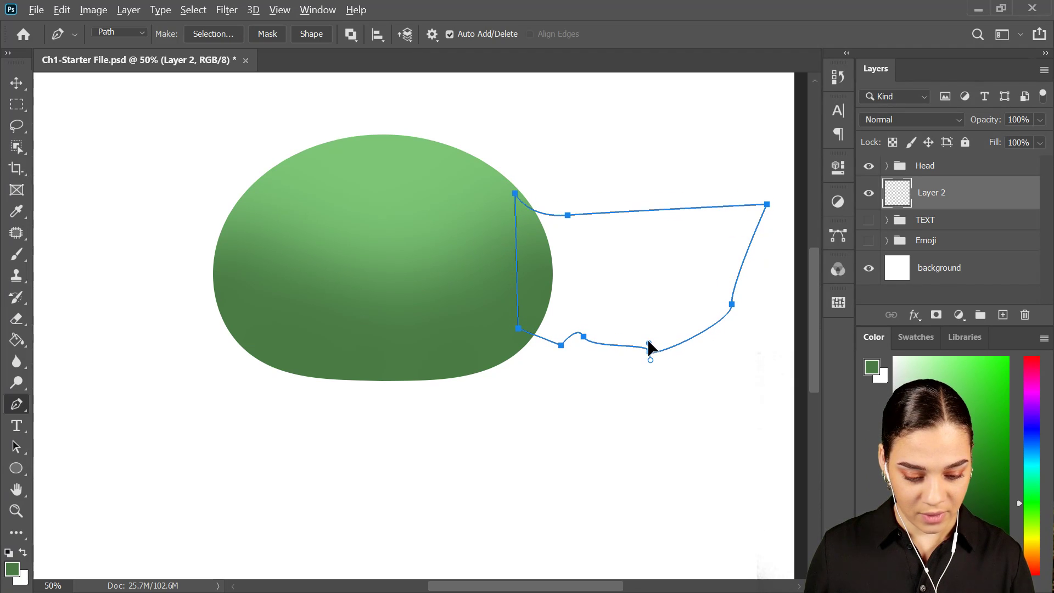
pyautogui.click(649, 354)
pyautogui.click(649, 352)
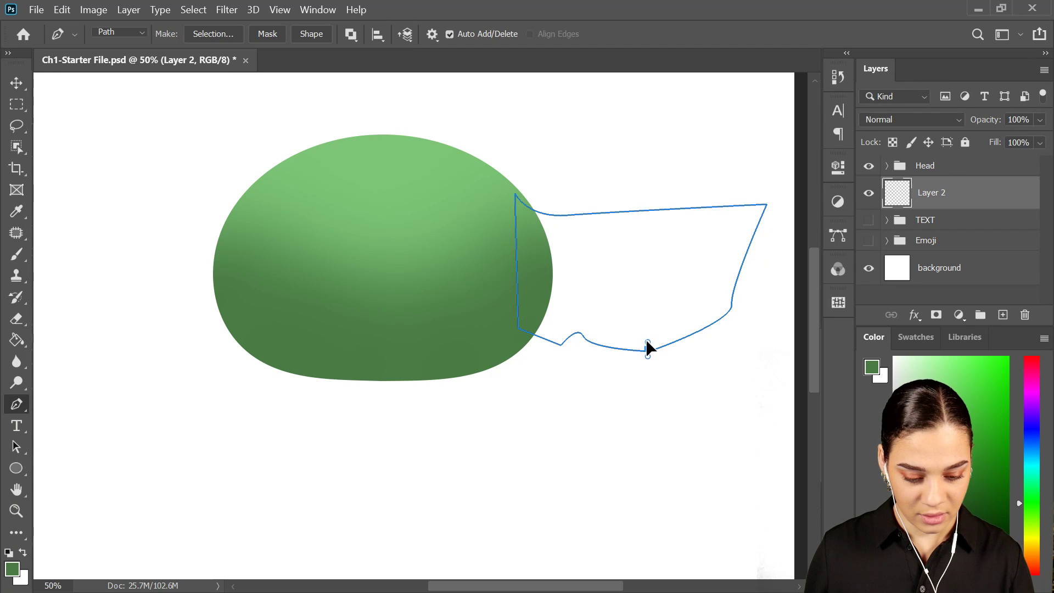
pyautogui.moveTo(649, 351); pyautogui.dragTo(673, 346)
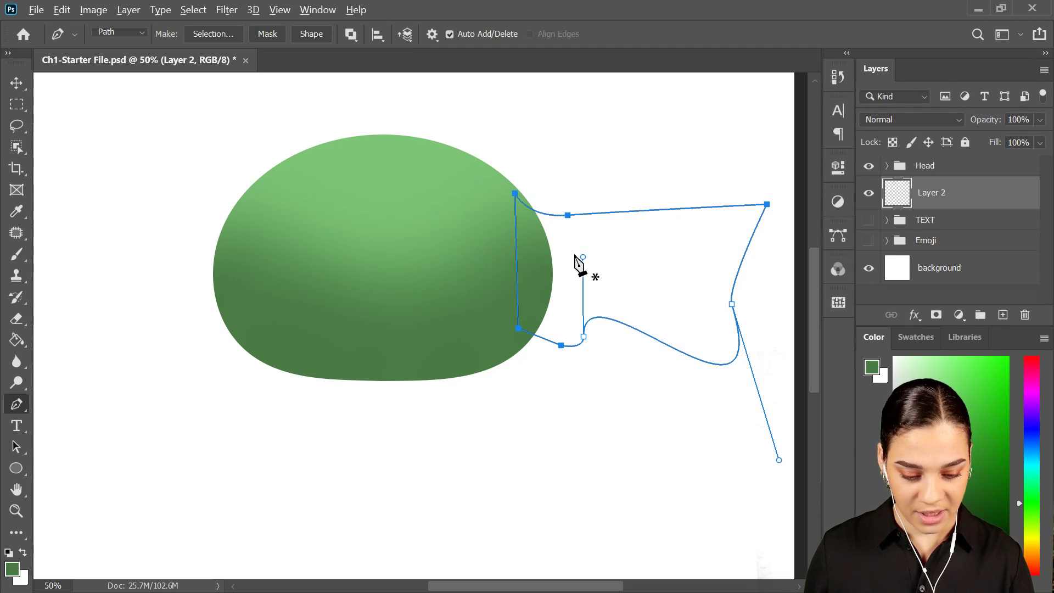
pyautogui.moveTo(583, 257); pyautogui.dragTo(638, 299)
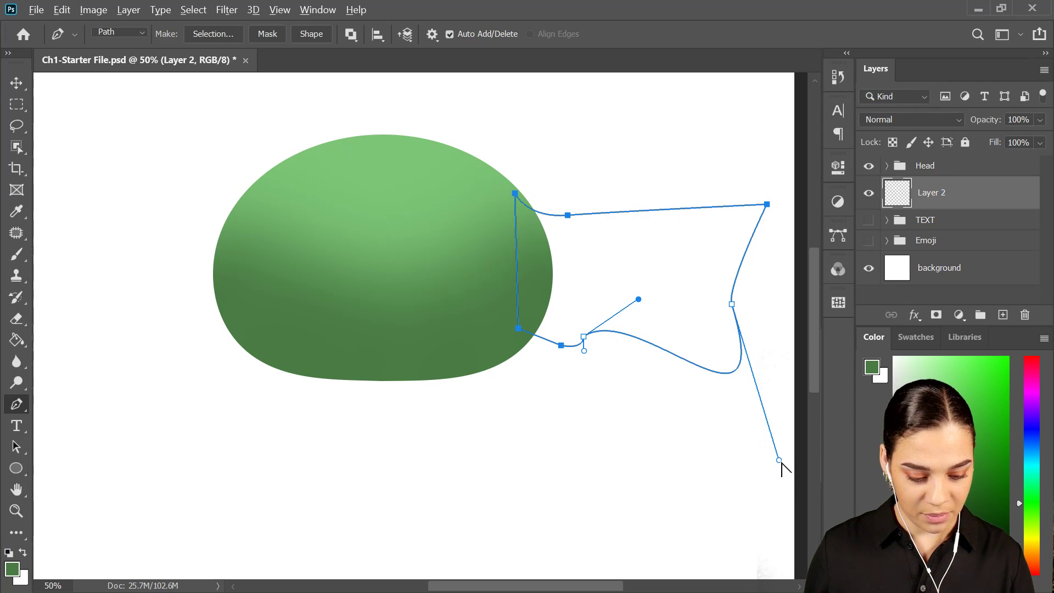
pyautogui.moveTo(778, 460); pyautogui.dragTo(655, 347)
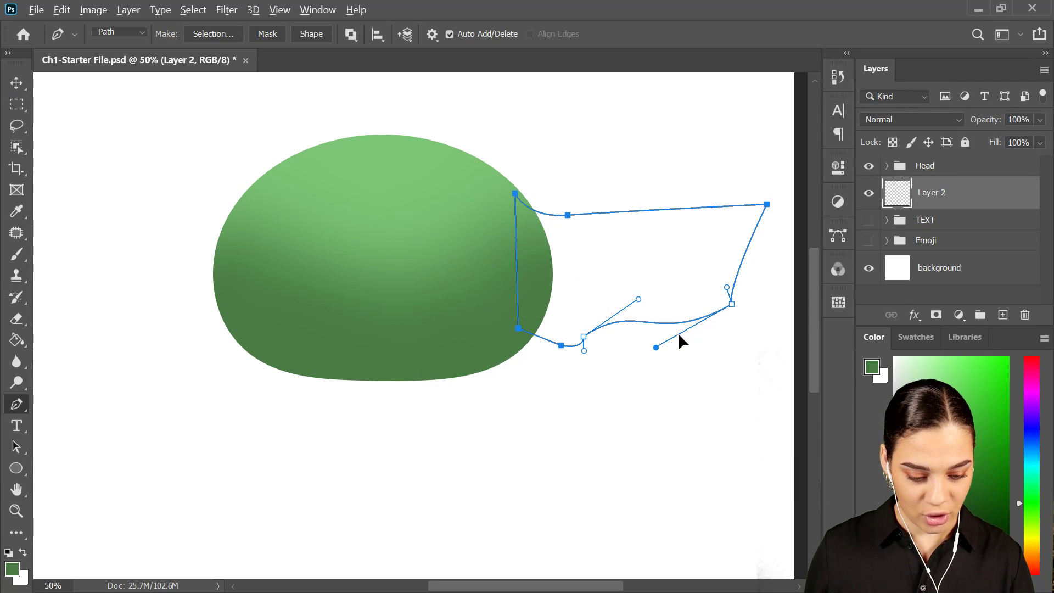
pyautogui.click(731, 304)
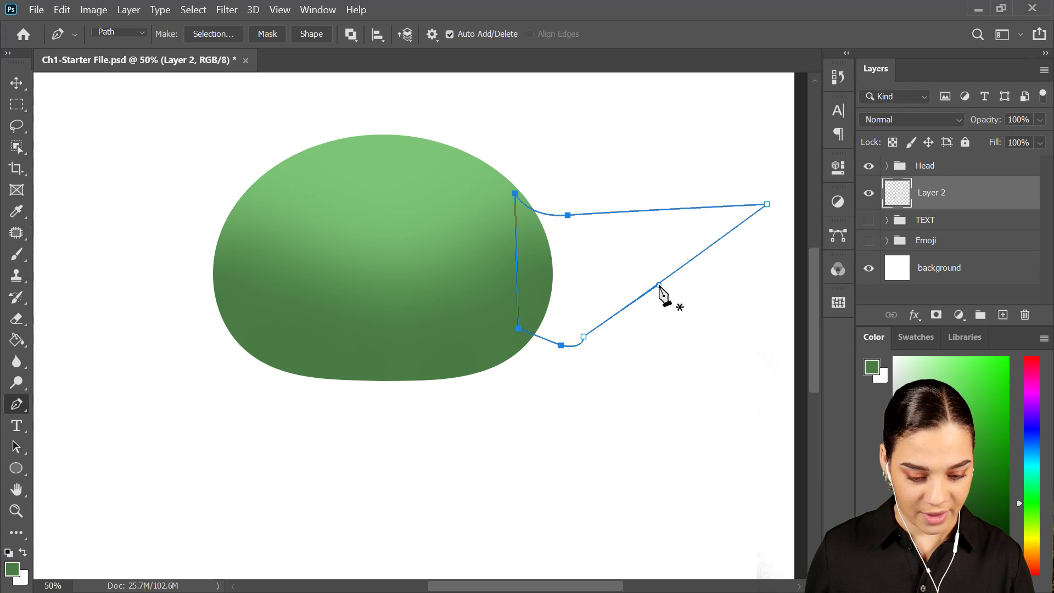
pyautogui.moveTo(659, 286); pyautogui.dragTo(740, 311)
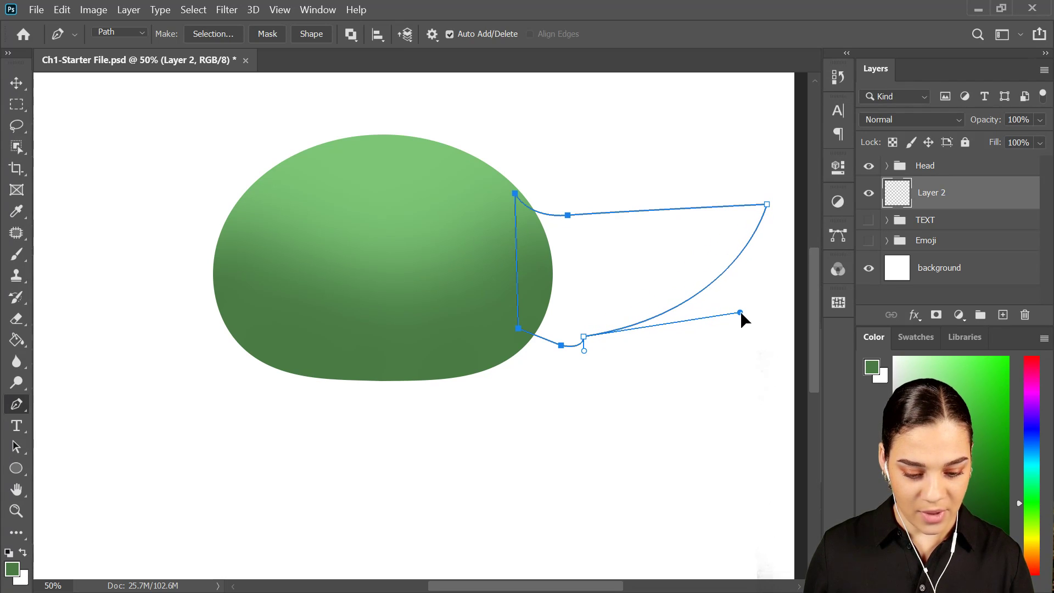
pyautogui.click(311, 36)
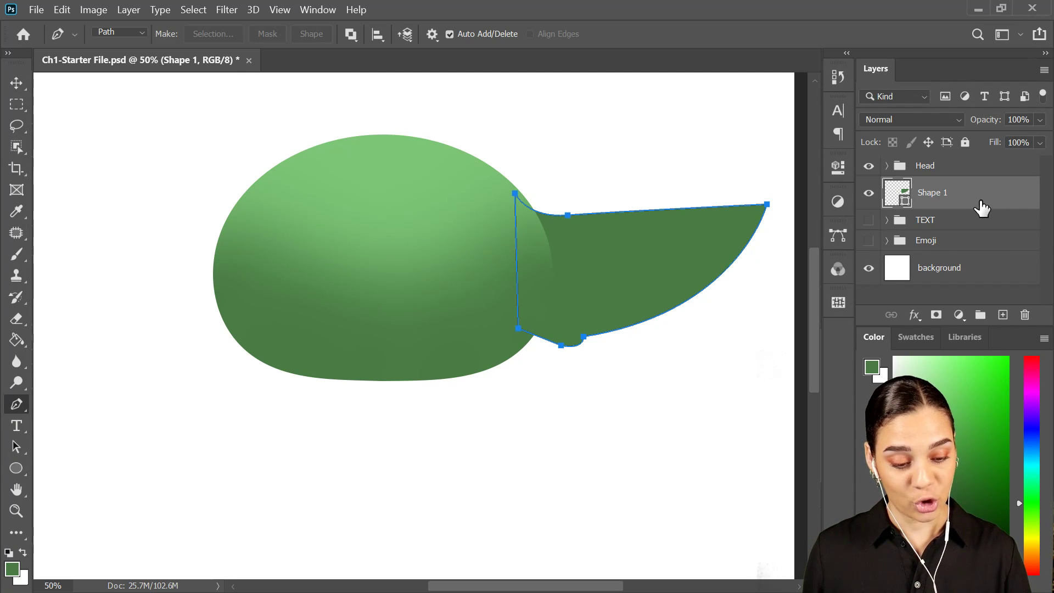
# - Duplicate the ear shape and scale the copy down proportionally to 79.91% inside the original
pyautogui.hotkey('ctrl', 'j')
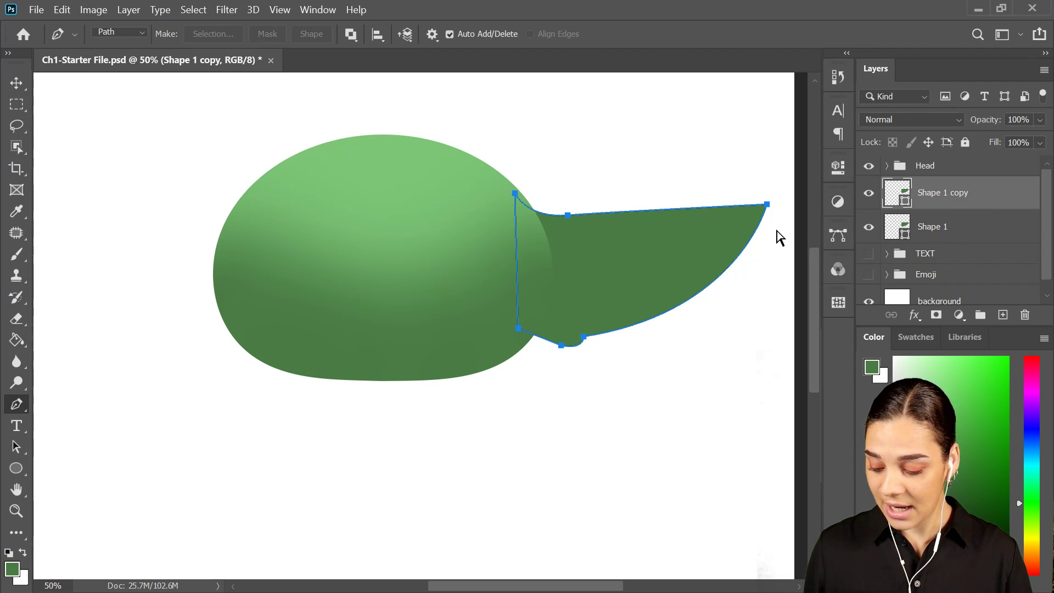
pyautogui.hotkey('ctrl', 't')
pyautogui.moveTo(642, 194); pyautogui.dragTo(641, 210)
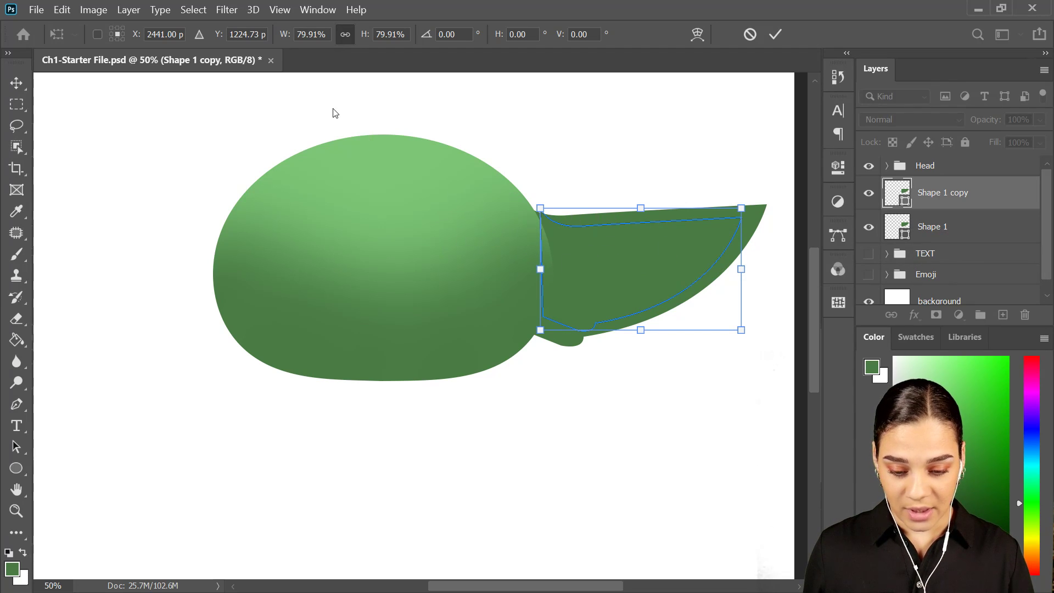
pyautogui.press('p')
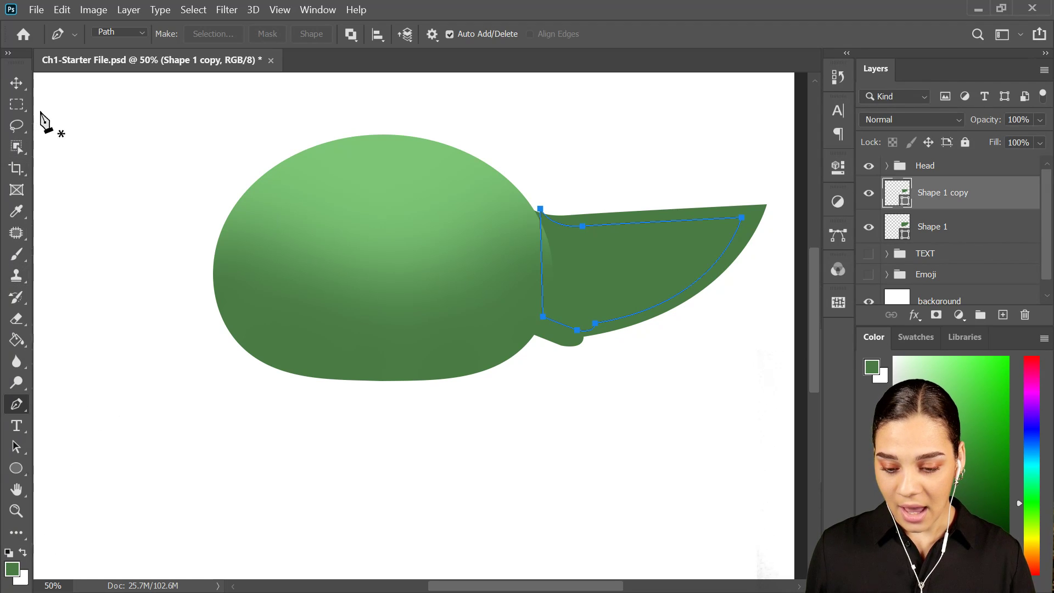
# - Fill the smaller ear copy with the recently used coral orange
pyautogui.click(16, 468)
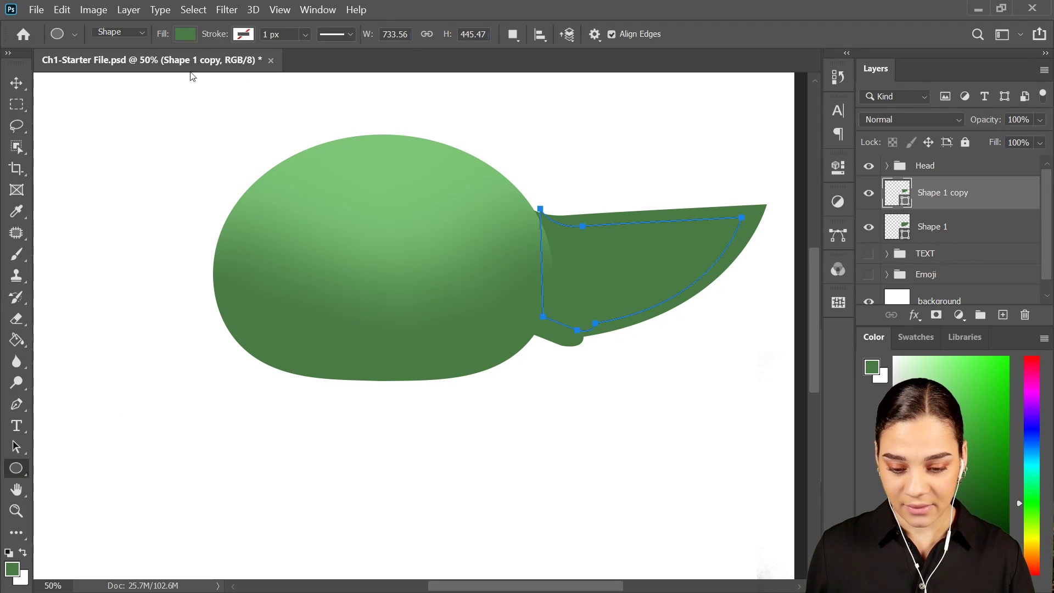
pyautogui.click(182, 34)
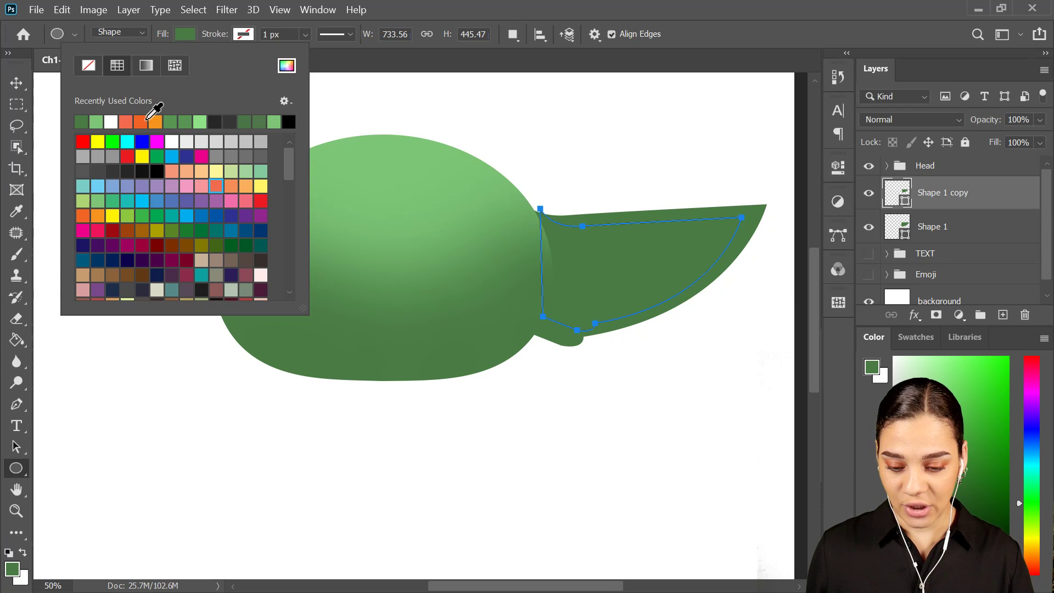
pyautogui.click(126, 122)
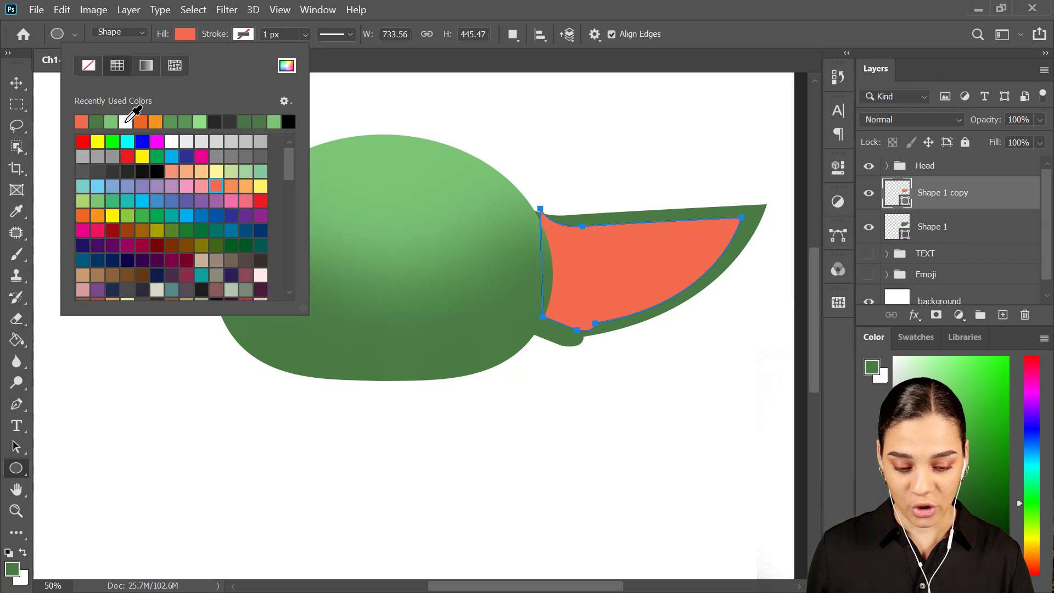
# - Add an empty layer above the coral inner ear and move the inner ear slightly toward the head
pyautogui.click(998, 200)
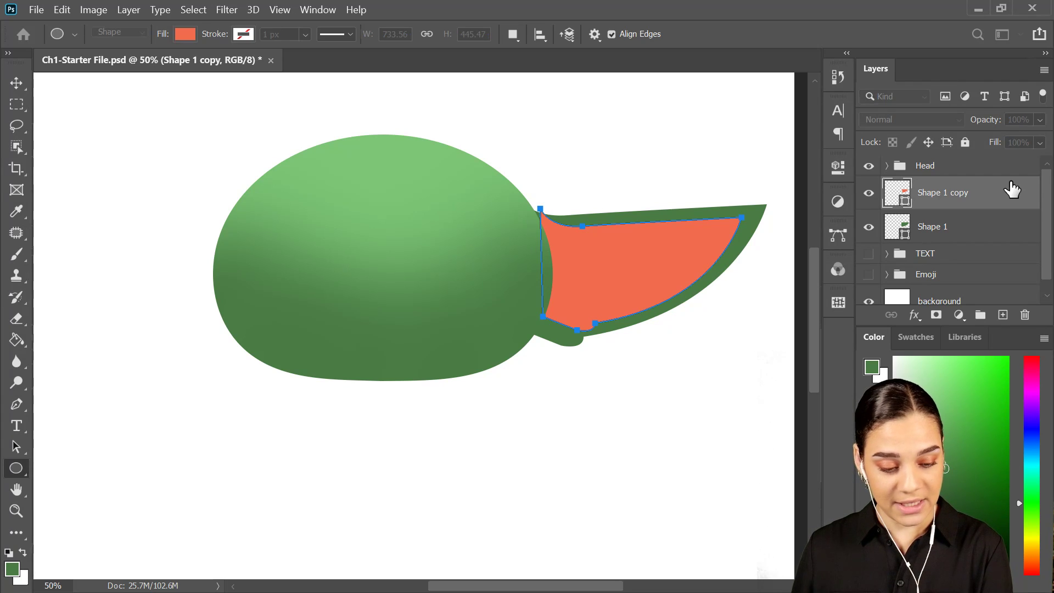
pyautogui.hotkey('ctrl', 'shift', 'alt', 'n')
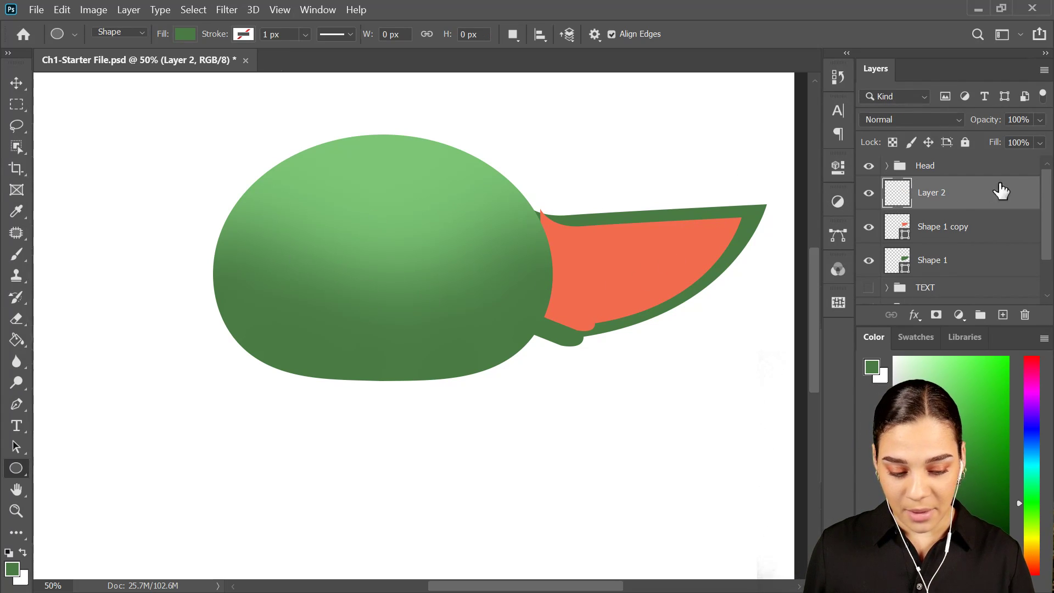
pyautogui.click(986, 236)
pyautogui.hotkey('ctrl', 't')
pyautogui.moveTo(624, 250); pyautogui.dragTo(609, 250)
pyautogui.press('Return')
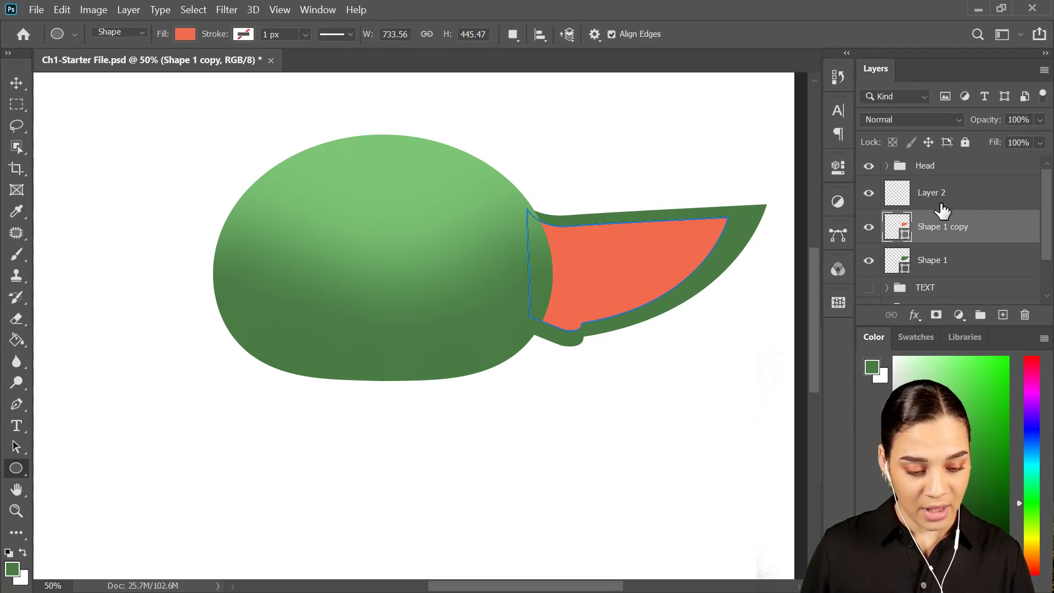
# - On the empty layer above the inner ear, draw a linear gradient from lighter coral to transparent, running from the ear tip toward the head
pyautogui.click(983, 200)
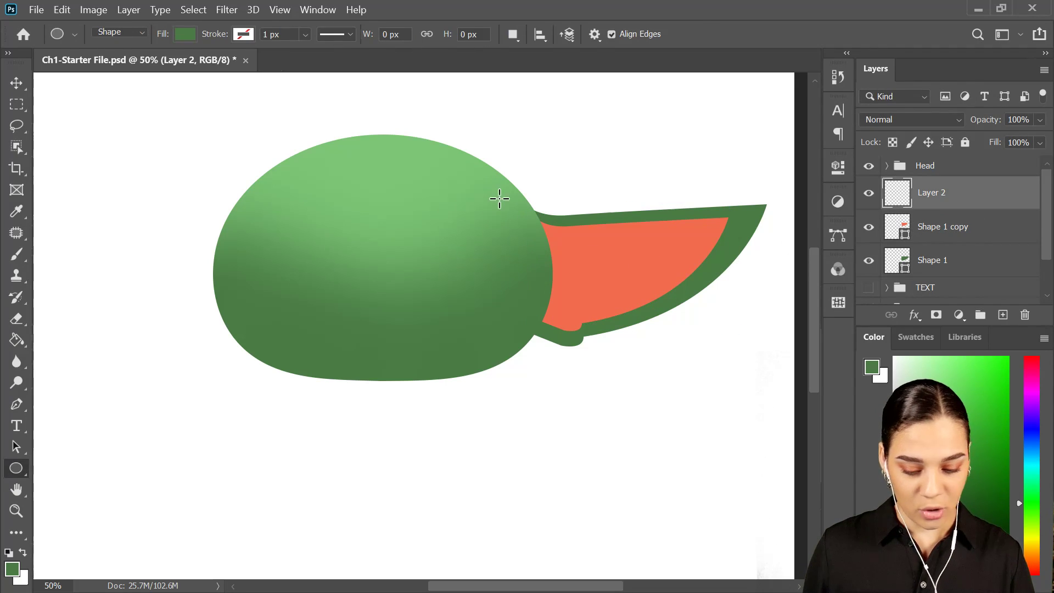
pyautogui.click(17, 340)
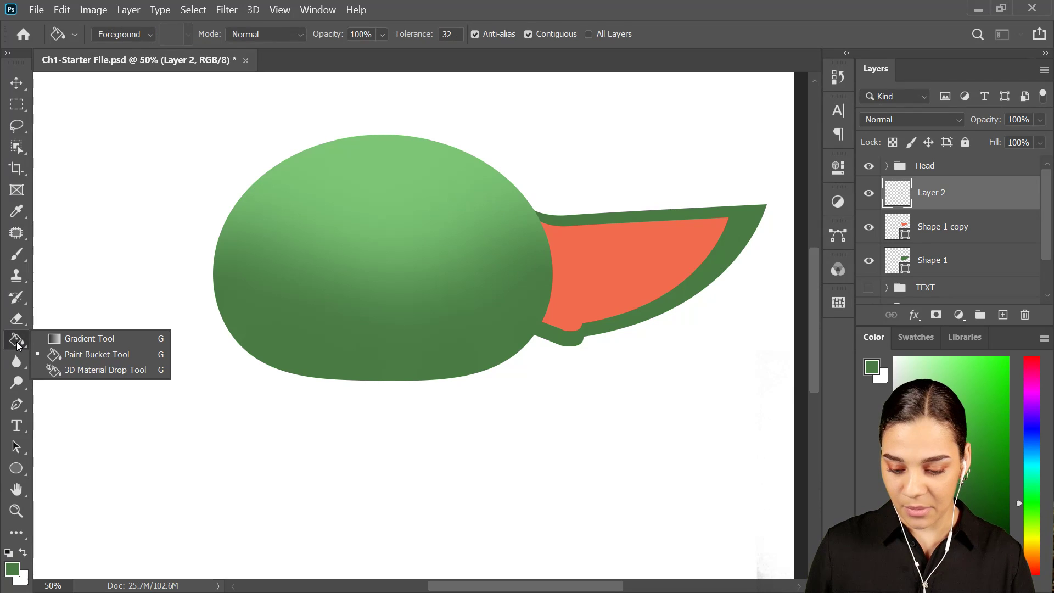
pyautogui.click(82, 338)
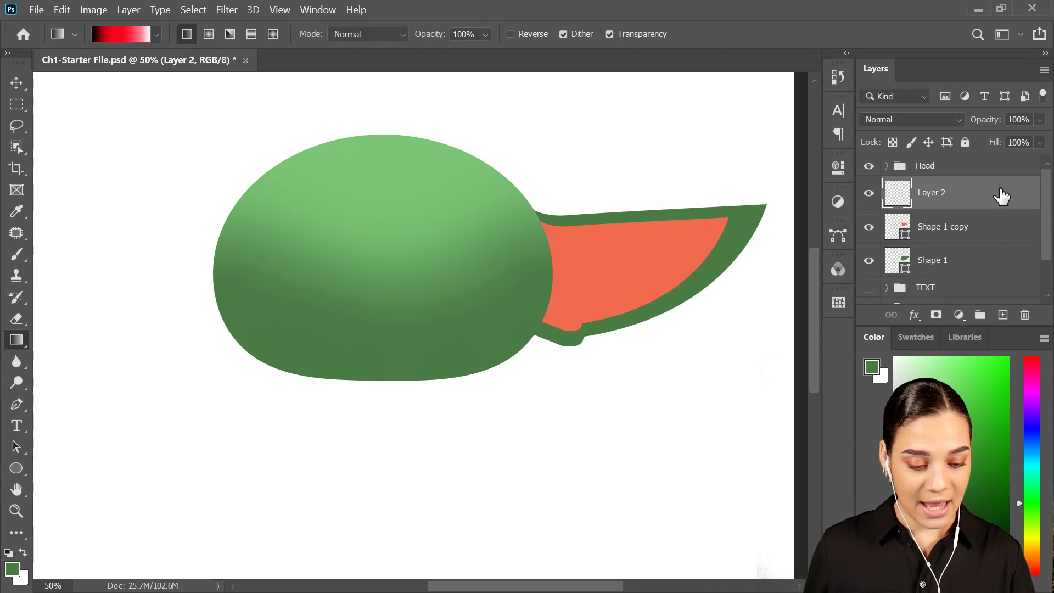
pyautogui.click(163, 33)
pyautogui.click(67, 89)
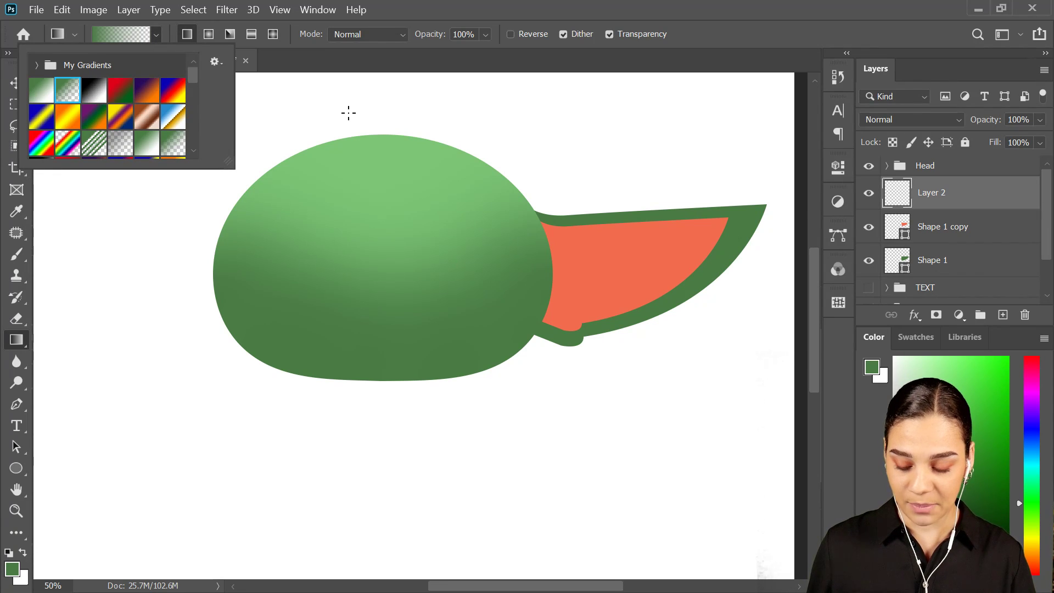
pyautogui.hotkey('ctrl', '+')
pyautogui.moveTo(674, 215); pyautogui.dragTo(591, 257)
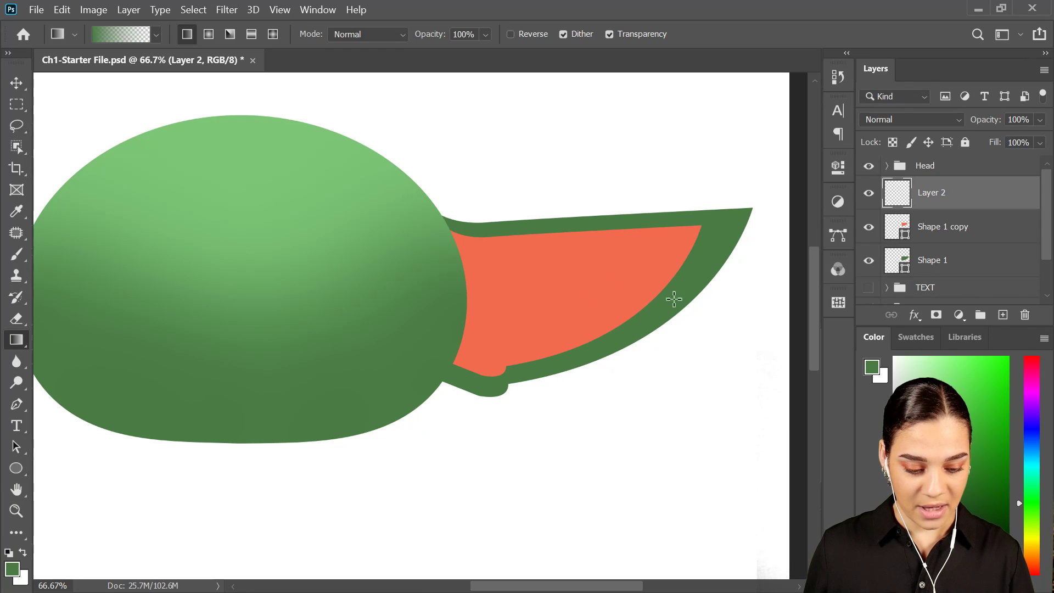
pyautogui.keyDown('alt'); pyautogui.click(588, 266); pyautogui.keyUp('alt')
pyautogui.click(944, 365)
pyautogui.moveTo(739, 266); pyautogui.dragTo(454, 271)
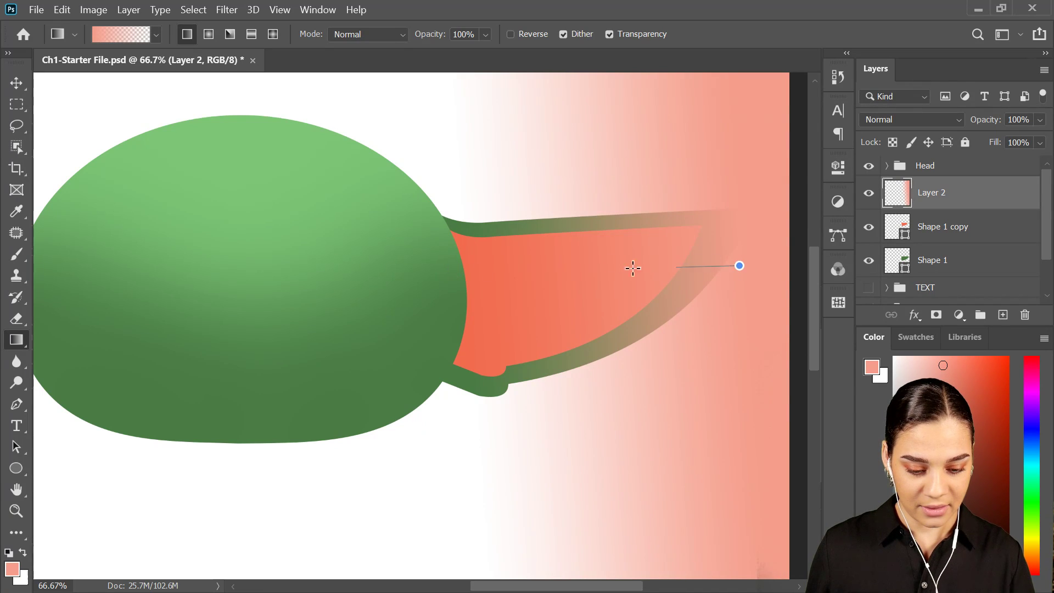
# - Clip the coral gradient layer to the inner ear shape
pyautogui.rightClick(985, 199)
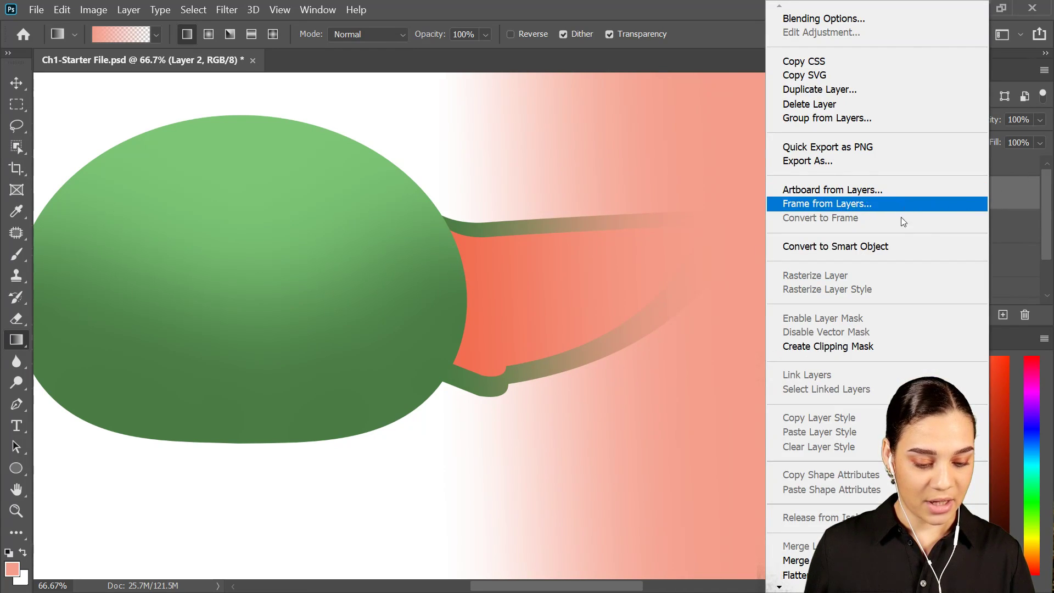
pyautogui.click(872, 344)
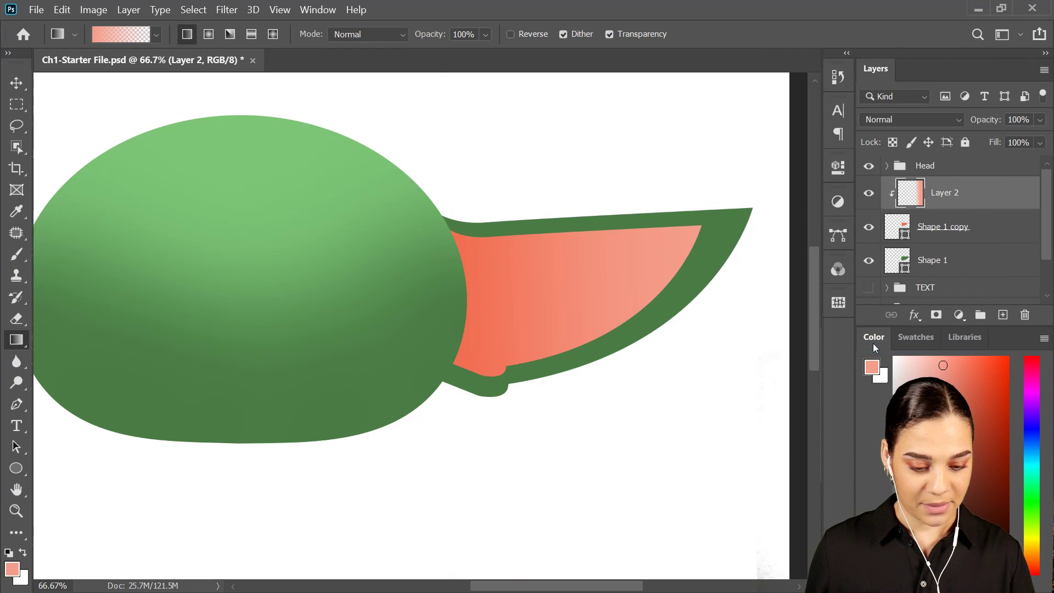
pyautogui.scroll(-2, 588, 298)
pyautogui.scroll(1, 595, 298)
pyautogui.moveTo(478, 324)
pyautogui.mouseDown()
pyautogui.moveTo(463, 304)
pyautogui.moveTo(499, 324)
pyautogui.moveTo(472, 309)
pyautogui.mouseUp()
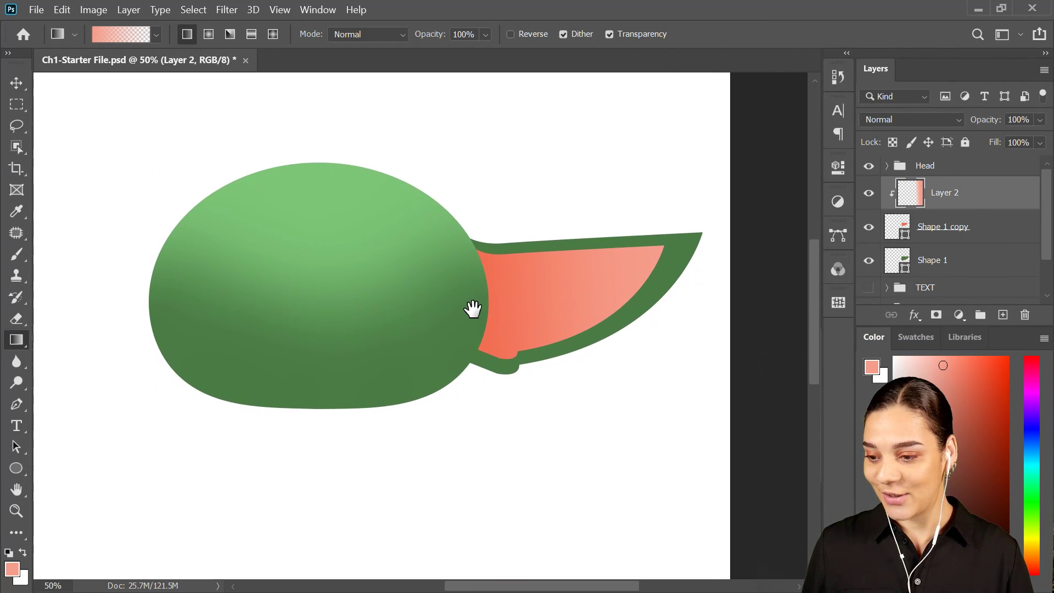
# - Group the clipped gradient layer with the inner and outer ear shapes
pyautogui.scroll(-1, 968, 219)
pyautogui.scroll(-1, 969, 219)
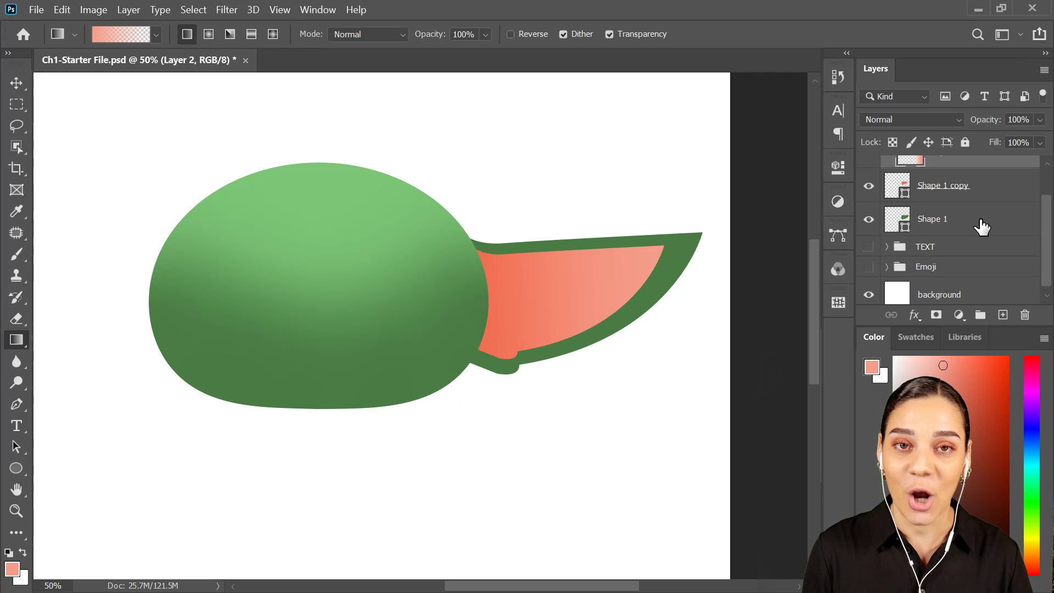
pyautogui.scroll(1, 986, 199)
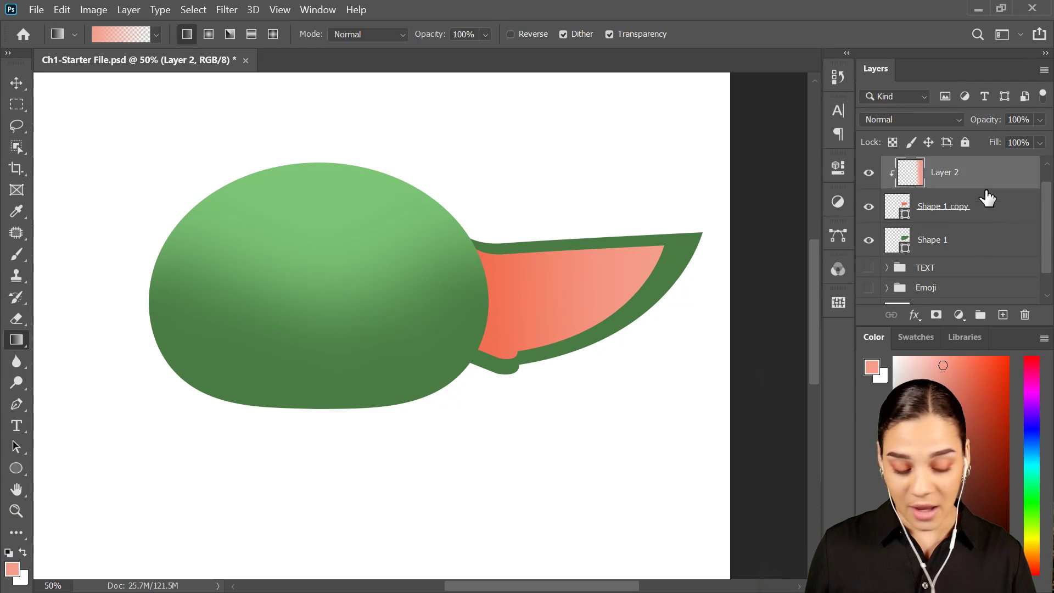
pyautogui.scroll(1, 987, 199)
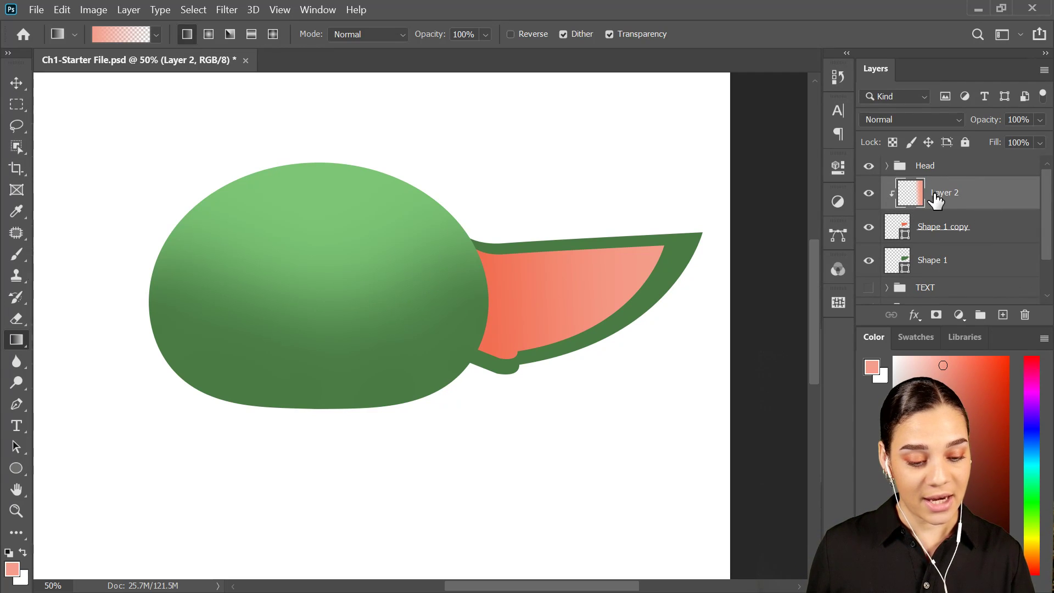
pyautogui.scroll(-2, 966, 235)
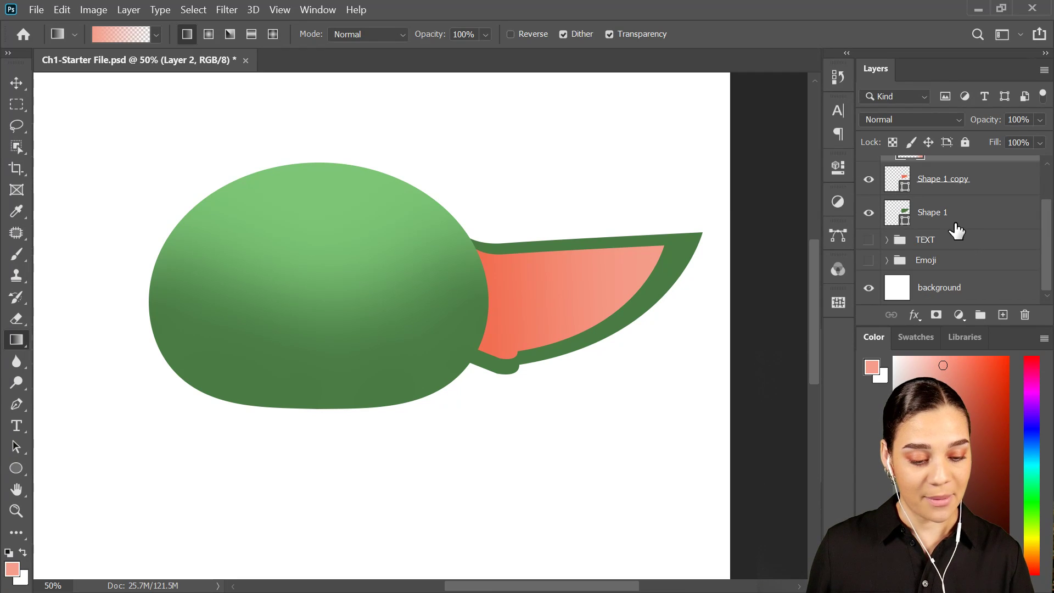
pyautogui.keyDown('shift'); pyautogui.click(956, 219); pyautogui.keyUp('shift')
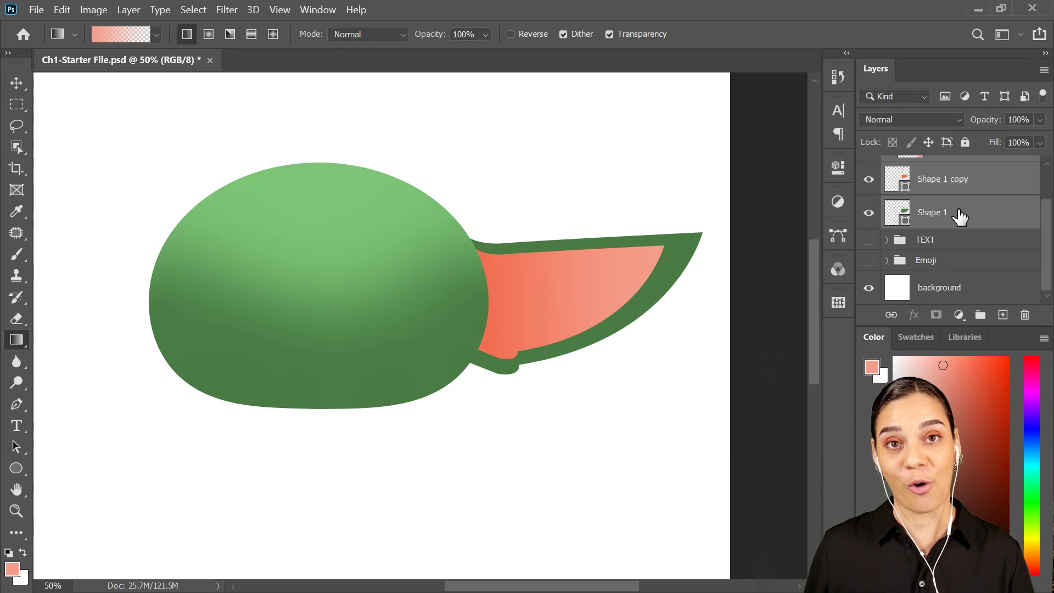
pyautogui.hotkey('ctrl', 'g')
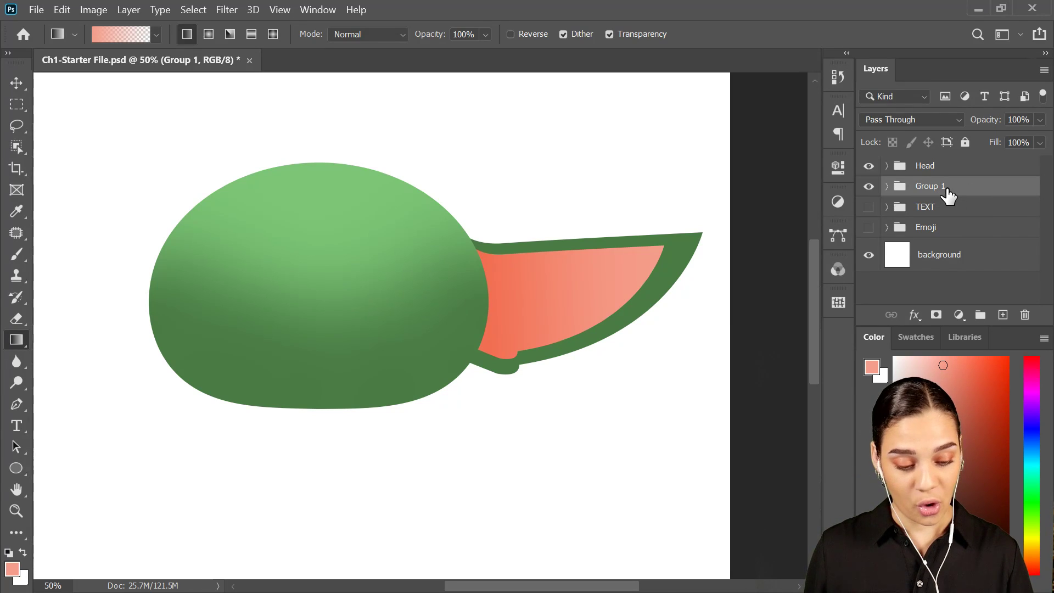
# - Duplicate the ear group, flip the copy horizontally and place it on the opposite side of the head
pyautogui.hotkey('ctrl', 'j')
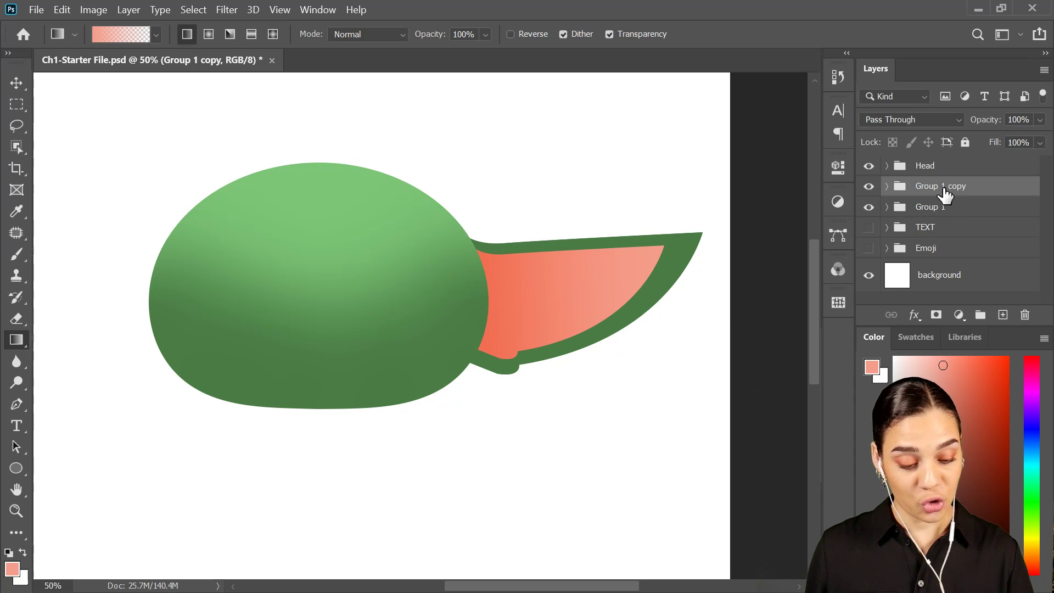
pyautogui.hotkey('ctrl', 't')
pyautogui.rightClick(611, 308)
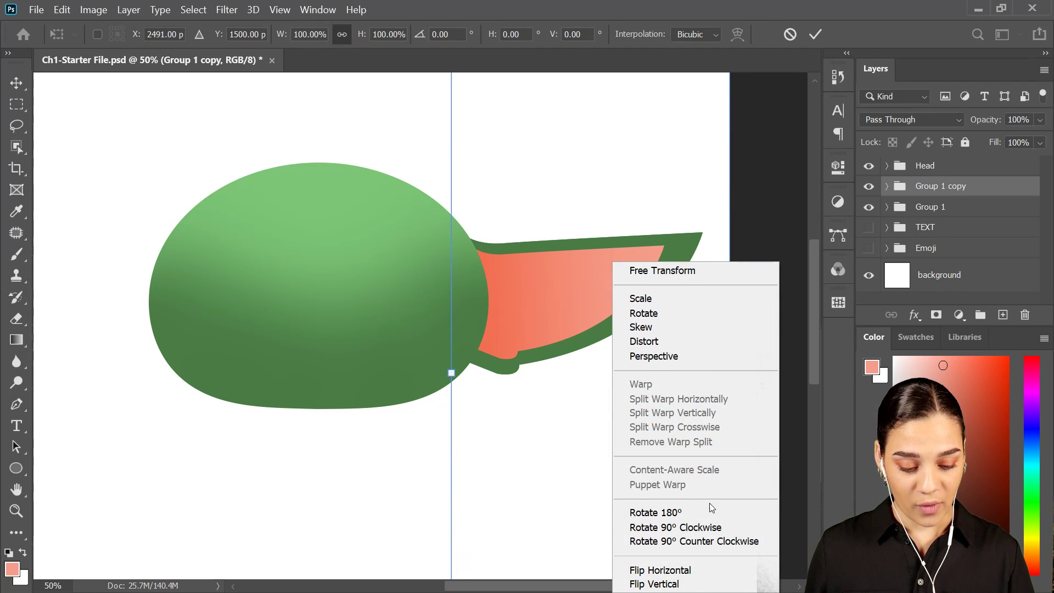
pyautogui.click(661, 571)
pyautogui.moveTo(708, 366); pyautogui.dragTo(189, 383)
pyautogui.moveTo(359, 350); pyautogui.dragTo(480, 342)
pyautogui.moveTo(284, 315); pyautogui.dragTo(254, 315)
pyautogui.press('Return')
pyautogui.press('g')
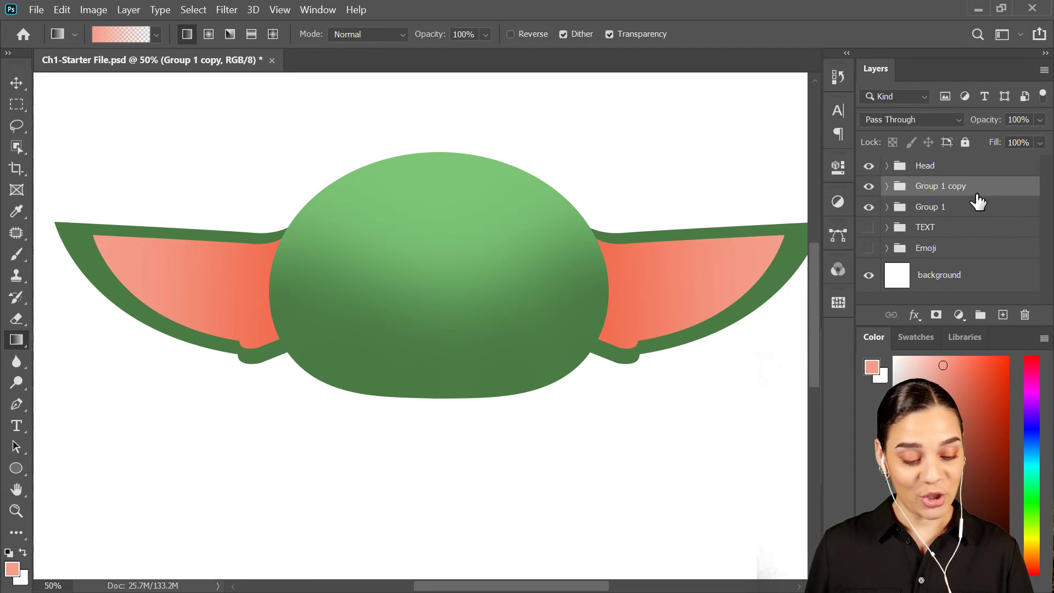
# - Group both ear groups together and name the new group Ears
pyautogui.keyDown('shift'); pyautogui.click(934, 214); pyautogui.keyUp('shift')
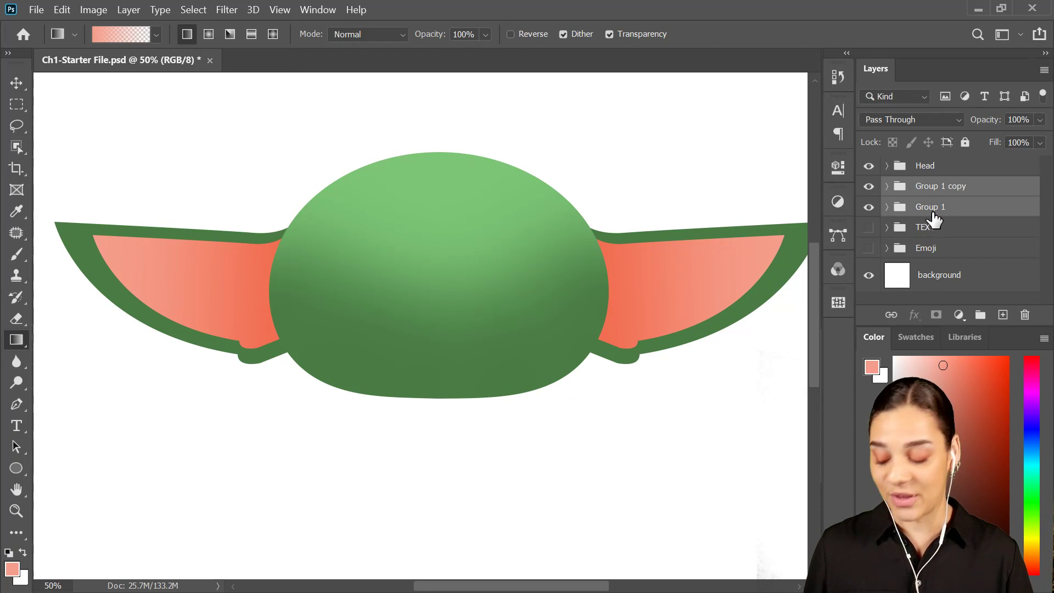
pyautogui.hotkey('ctrl', 'g')
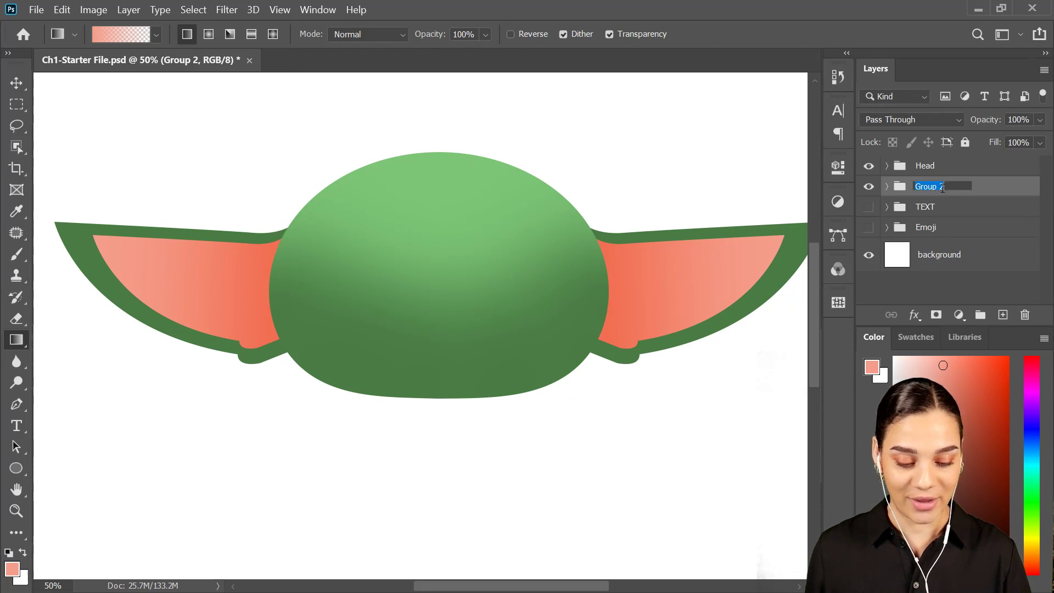
pyautogui.write('Ears')
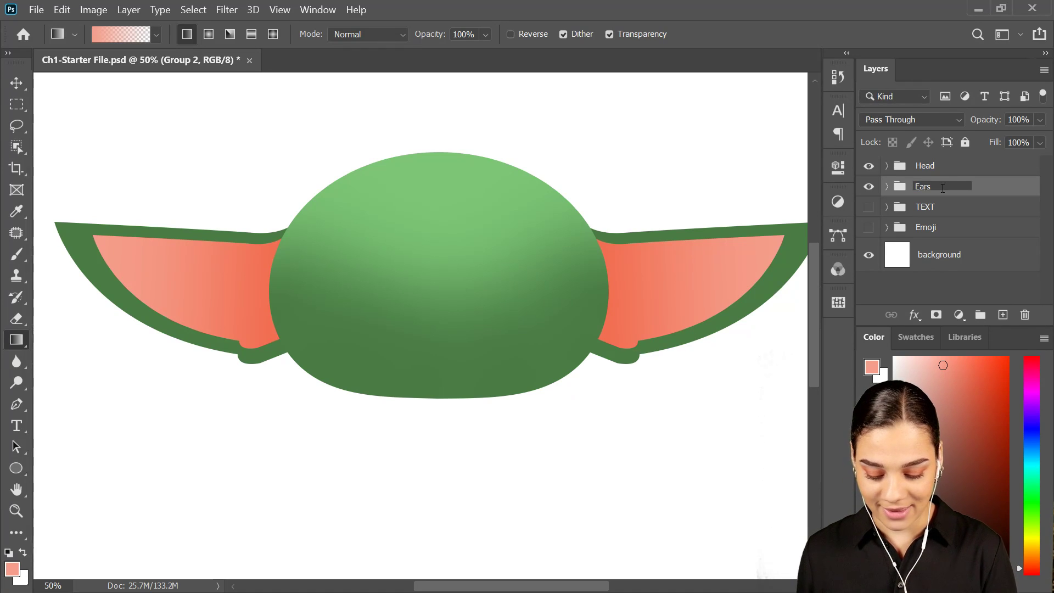
pyautogui.press('Return')
# - Examine the whole character with both ears, including the head up close
pyautogui.hotkey('ctrl', '-')
pyautogui.hotkey('ctrl', '-')
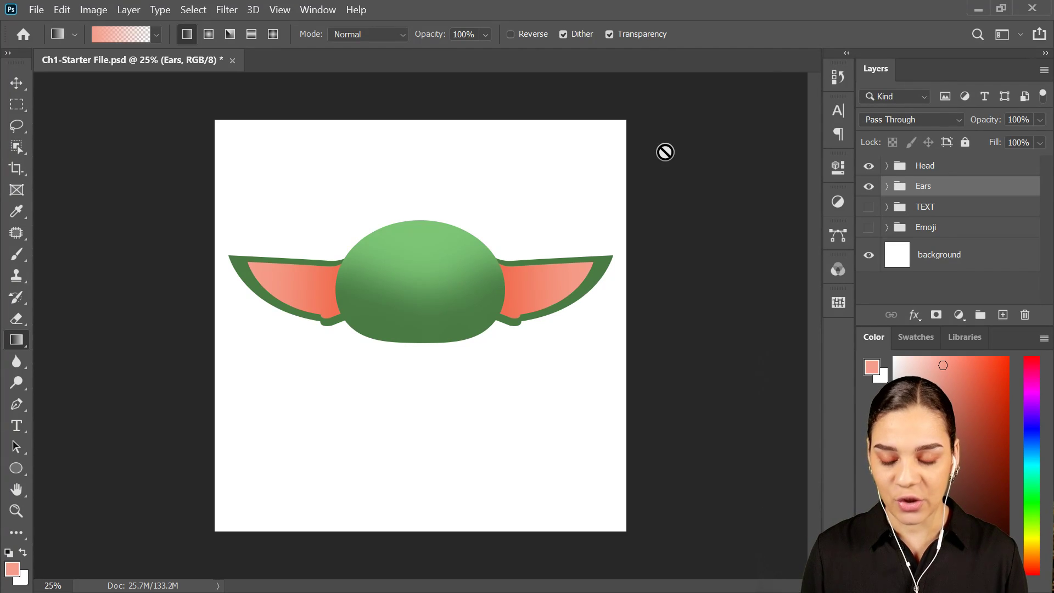
pyautogui.hotkey('ctrl', '+')
pyautogui.hscroll(-3, 609, 236)
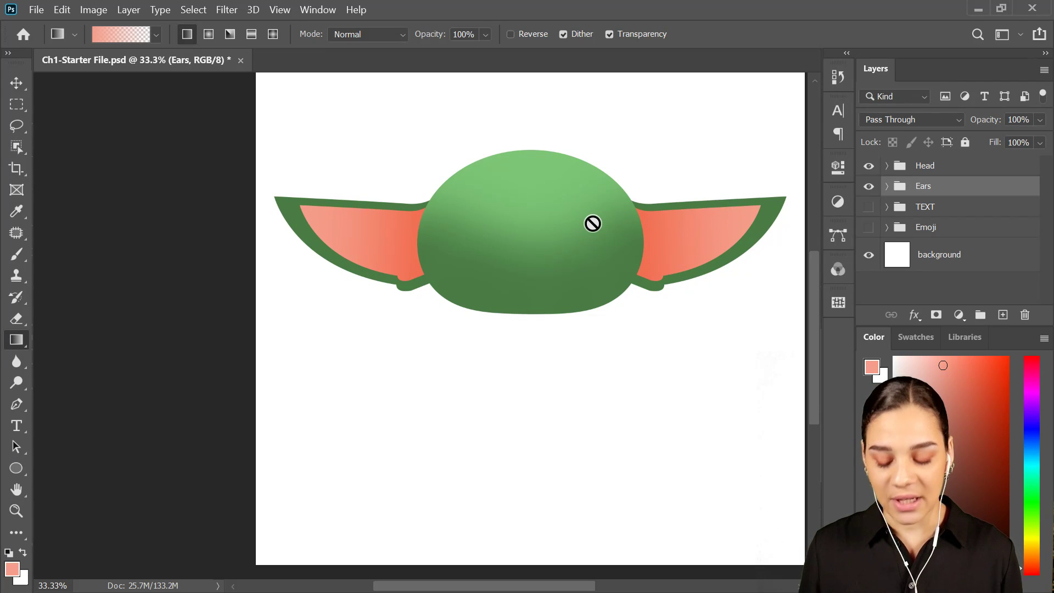
pyautogui.hotkey('ctrl', '+')
pyautogui.hotkey('ctrl', '+')
pyautogui.moveTo(663, 157); pyautogui.dragTo(499, 289)
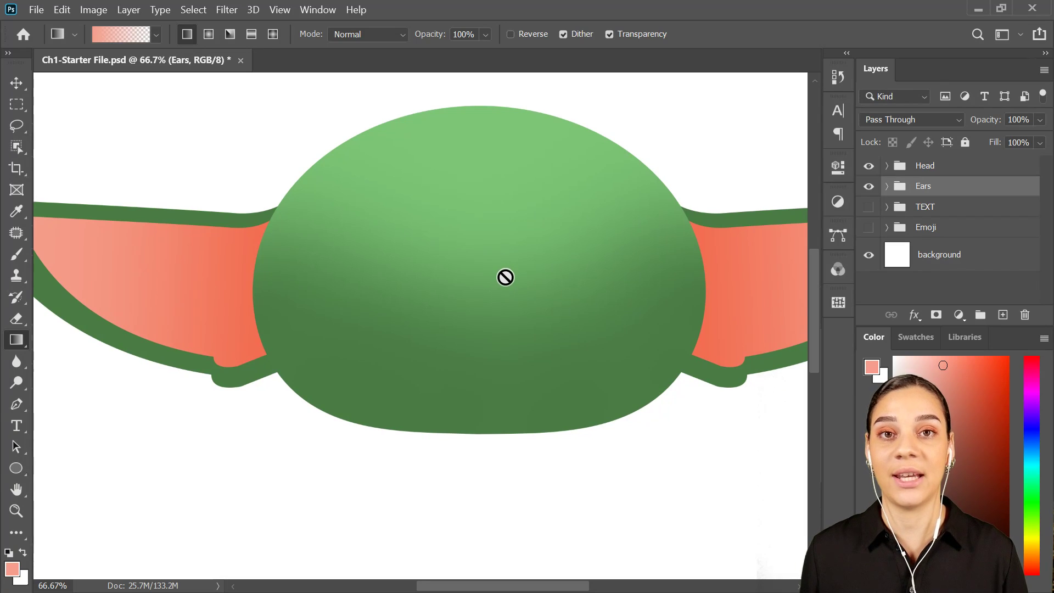
pyautogui.hotkey('ctrl', '+')
pyautogui.hotkey('ctrl', '-')
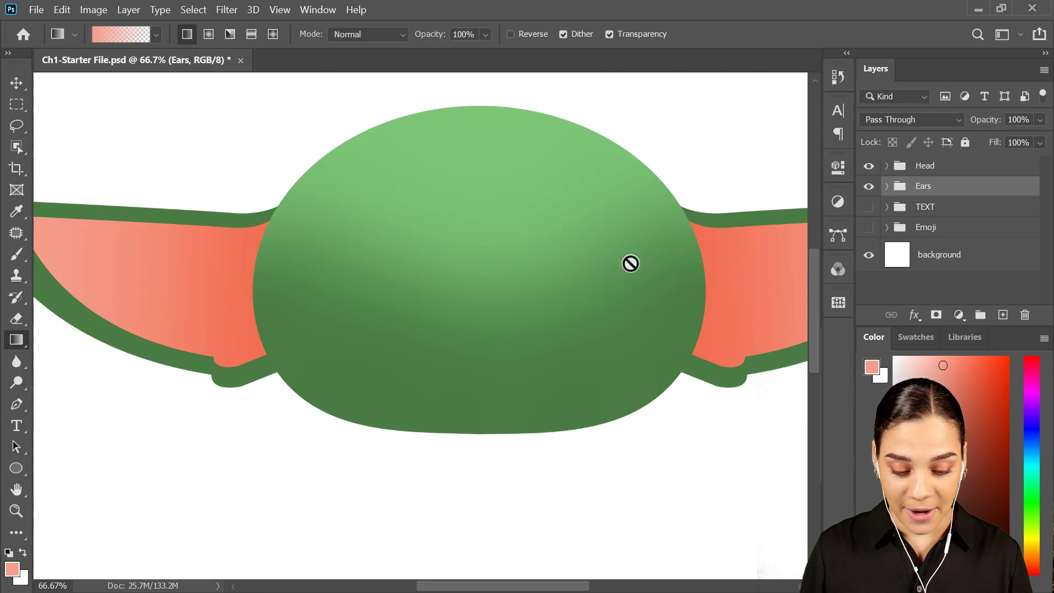
pyautogui.hotkey('ctrl', '+')
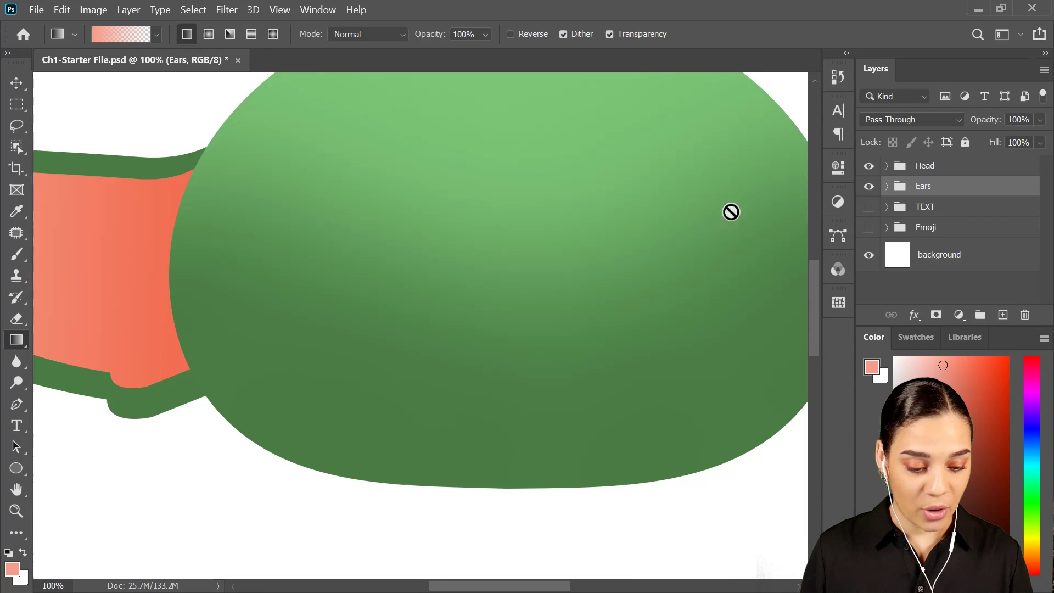
# - Draw a dark grey ellipse of 288 × 288 px with no stroke on the left half of the face, above the Head group
pyautogui.click(951, 168)
pyautogui.hotkey('ctrl', '-')
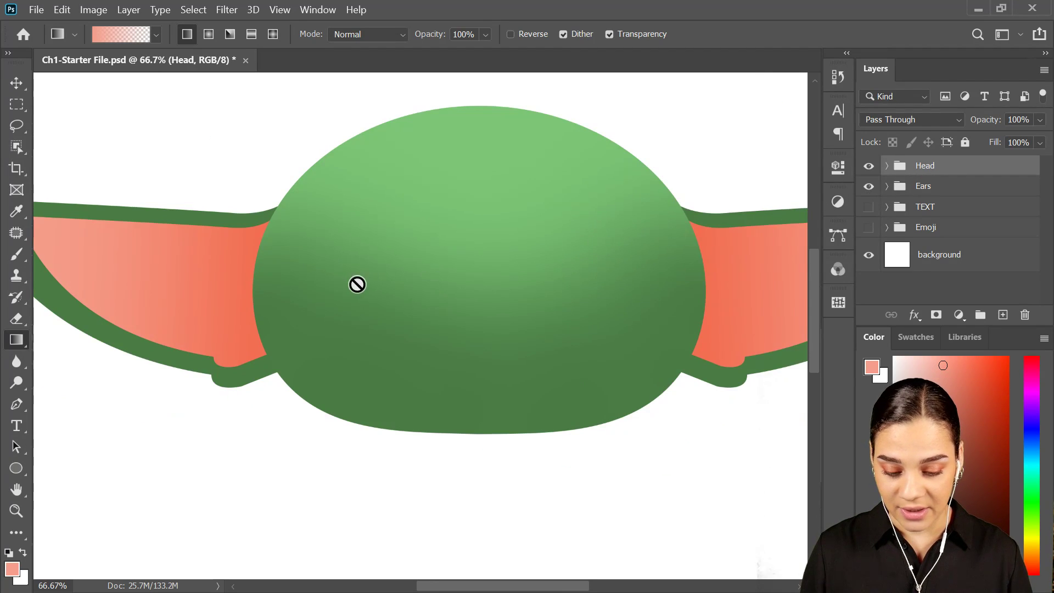
pyautogui.click(17, 469)
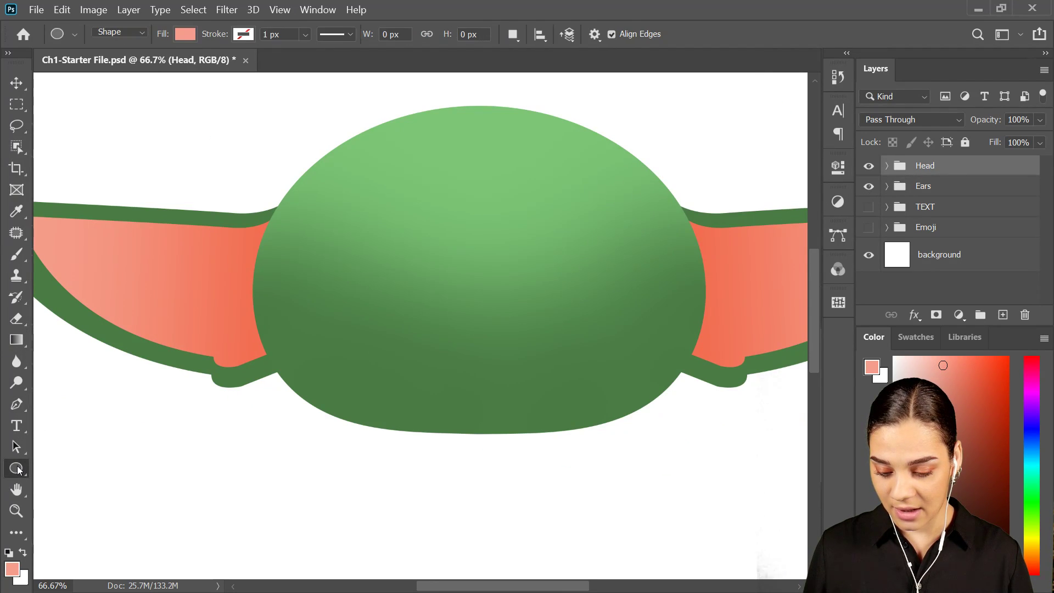
pyautogui.click(184, 34)
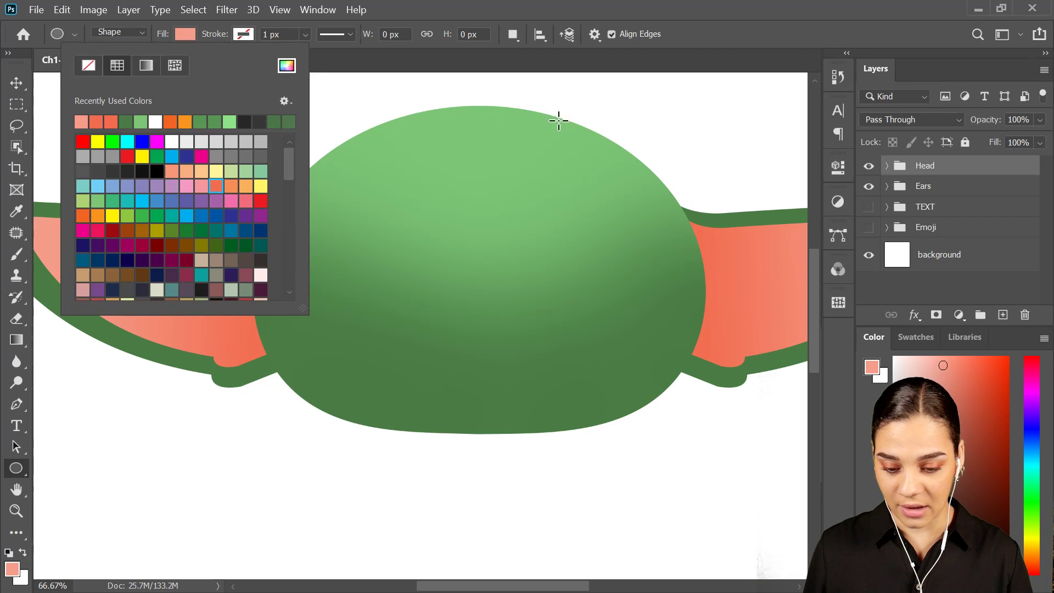
pyautogui.click(259, 121)
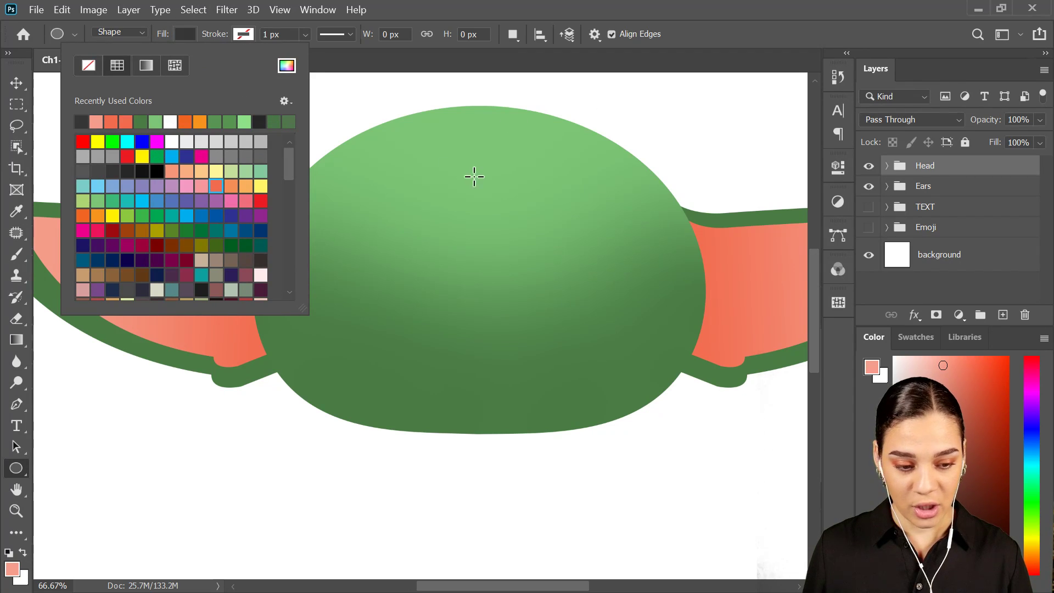
pyautogui.moveTo(339, 200); pyautogui.dragTo(446, 301)
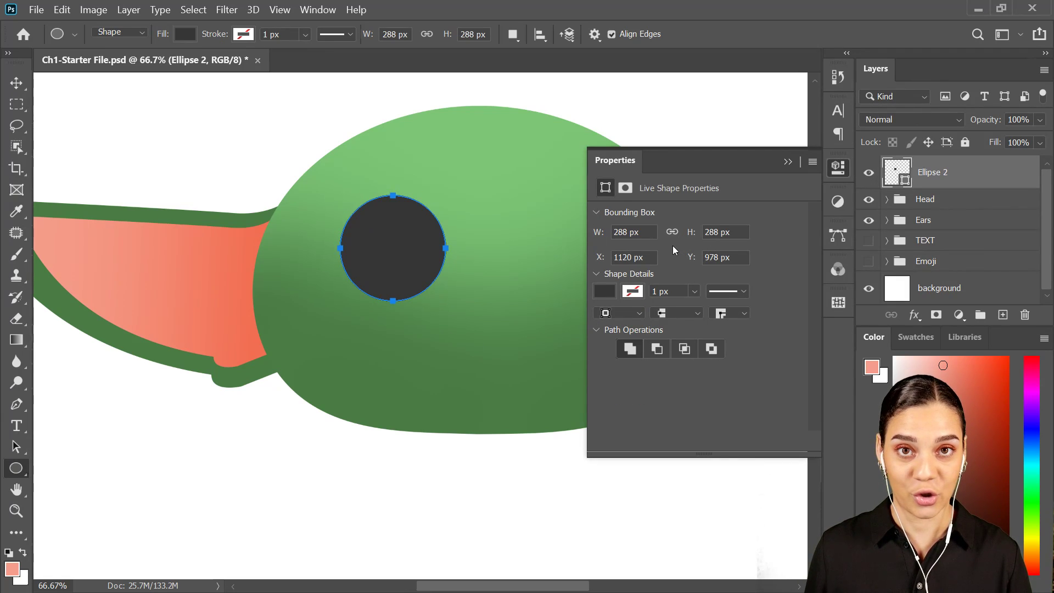
pyautogui.click(836, 168)
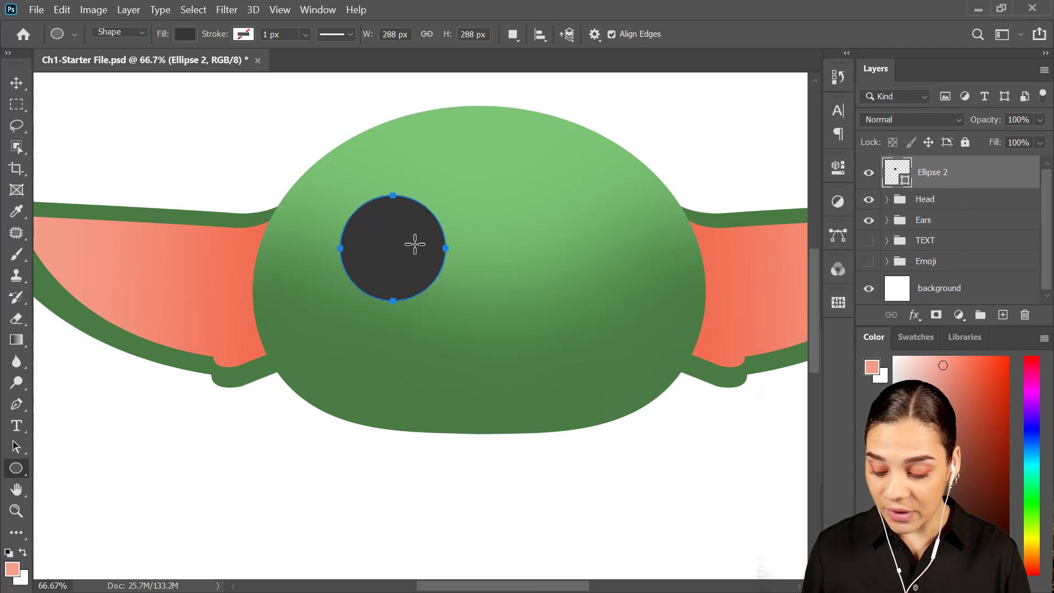
# - Move the dark eye circle slightly outward and down on the head, and add an empty layer above it
pyautogui.hotkey('ctrl', 't')
pyautogui.moveTo(407, 258)
pyautogui.mouseDown()
pyautogui.moveTo(405, 270)
pyautogui.moveTo(383, 248)
pyautogui.moveTo(383, 267)
pyautogui.moveTo(388, 258)
pyautogui.mouseUp()
pyautogui.press('Return')
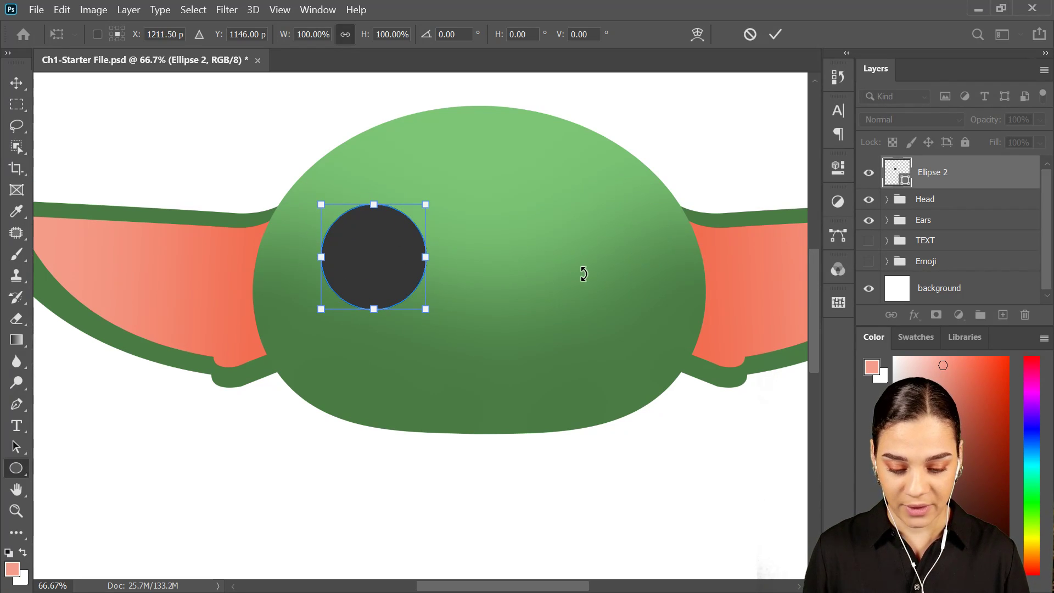
pyautogui.doubleClick(952, 171)
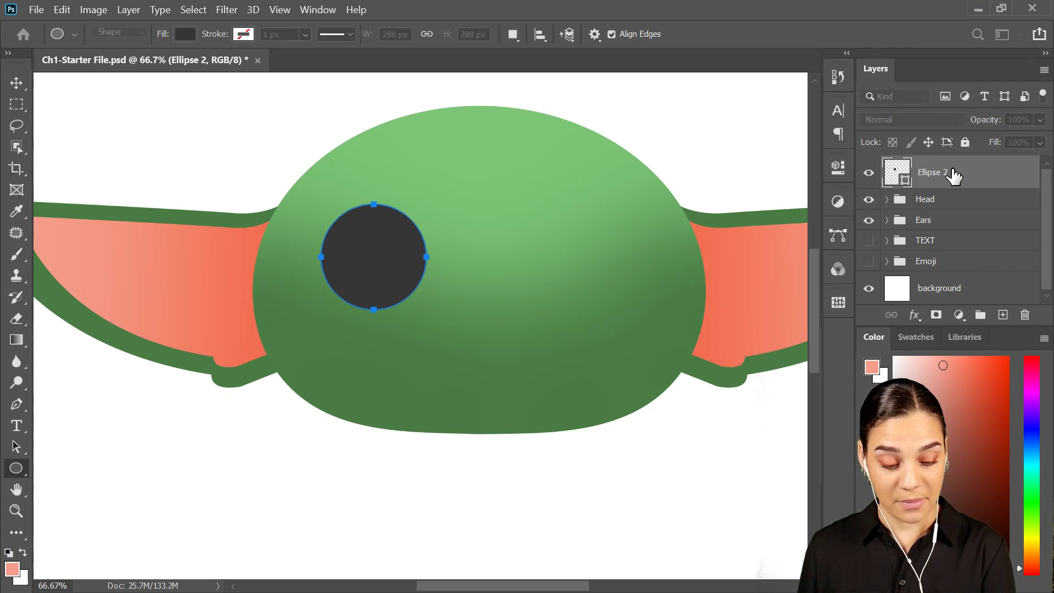
pyautogui.press('Return')
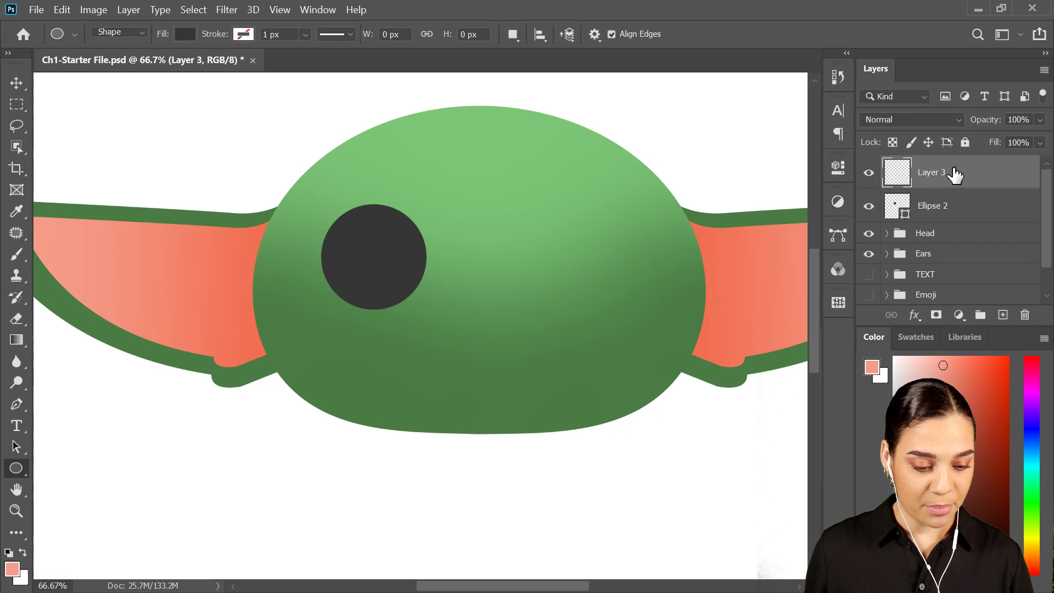
# - Clip the empty Layer 3 to the dark eye ellipse and choose the 175 px hard-edged brush preset
pyautogui.rightClick(954, 173)
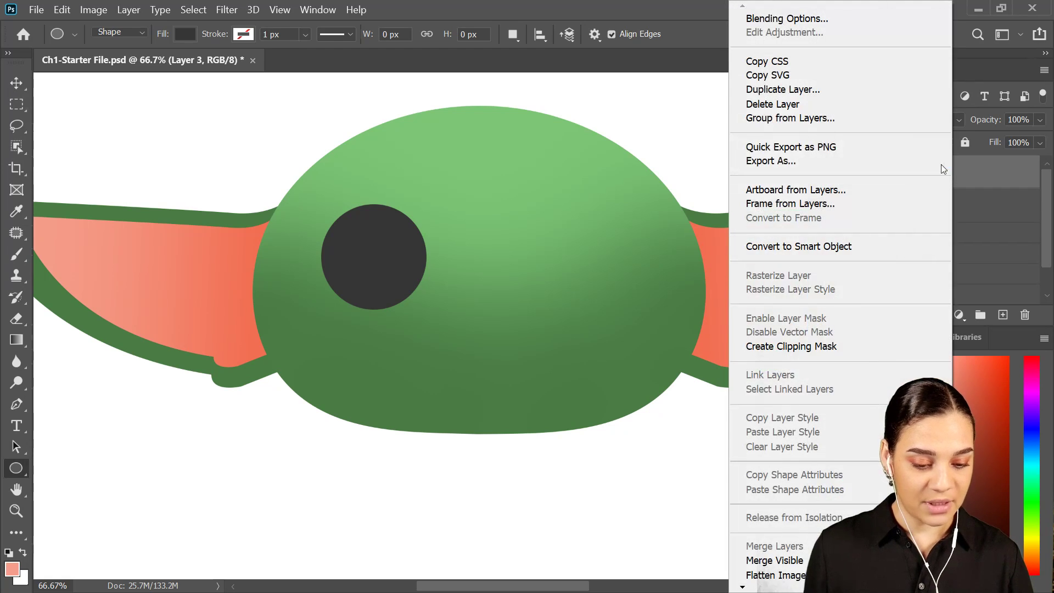
pyautogui.click(835, 346)
pyautogui.press('b')
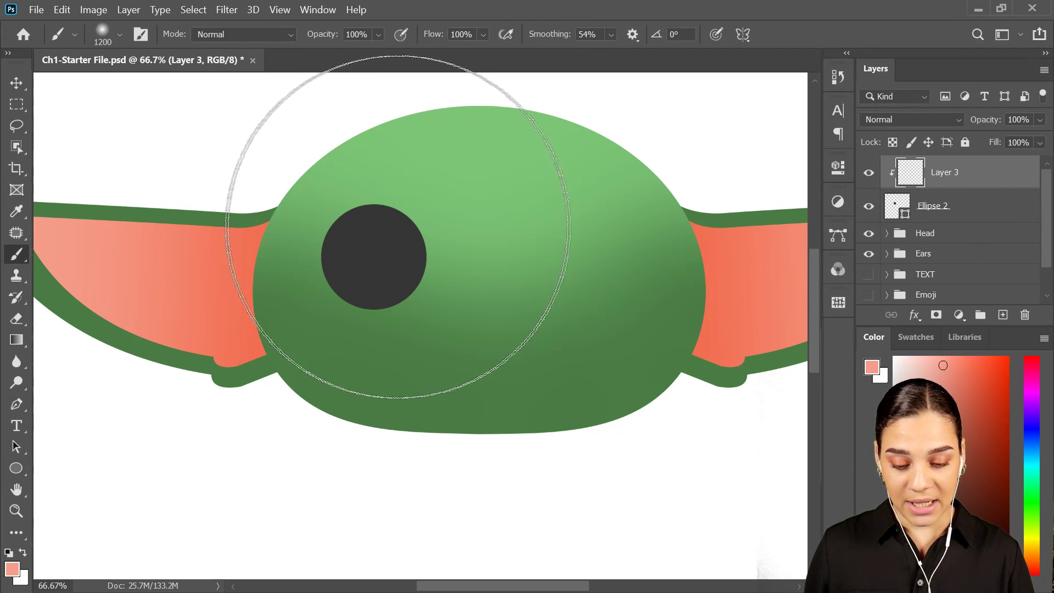
pyautogui.rightClick(496, 236)
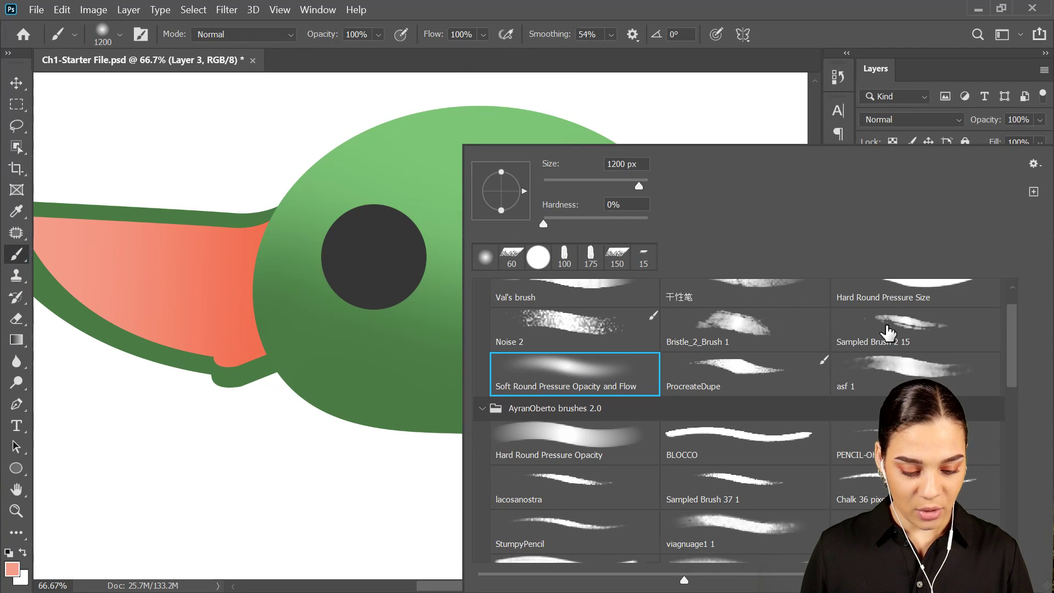
pyautogui.click(739, 485)
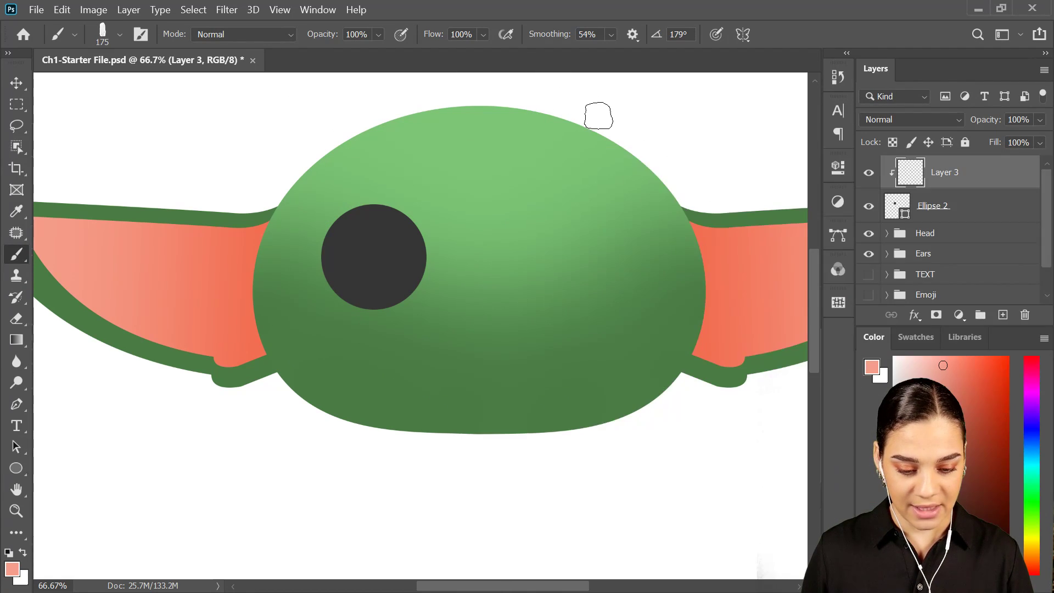
pyautogui.click(598, 114)
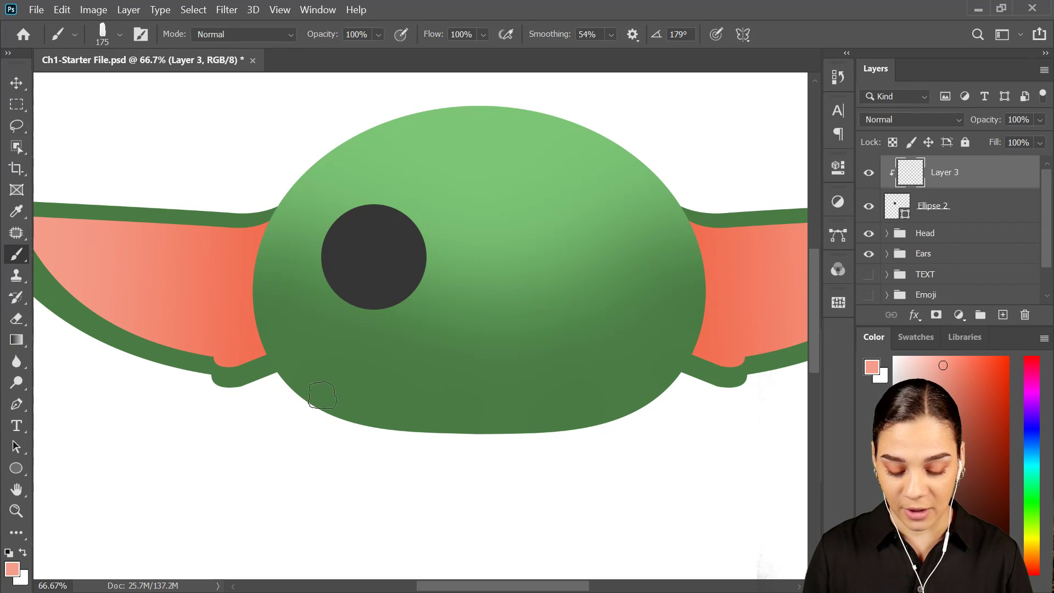
# - Set the brush smoothing to 38% and sample a light green from the upper head as the painting colour
pyautogui.hotkey('ctrl', '+')
pyautogui.moveTo(406, 194); pyautogui.dragTo(446, 279)
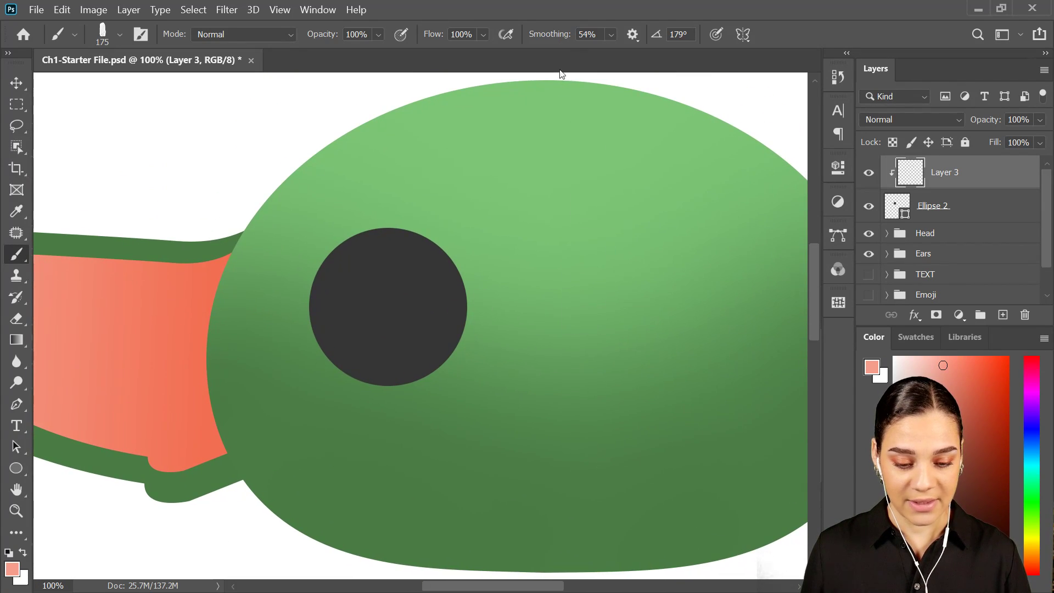
pyautogui.click(613, 35)
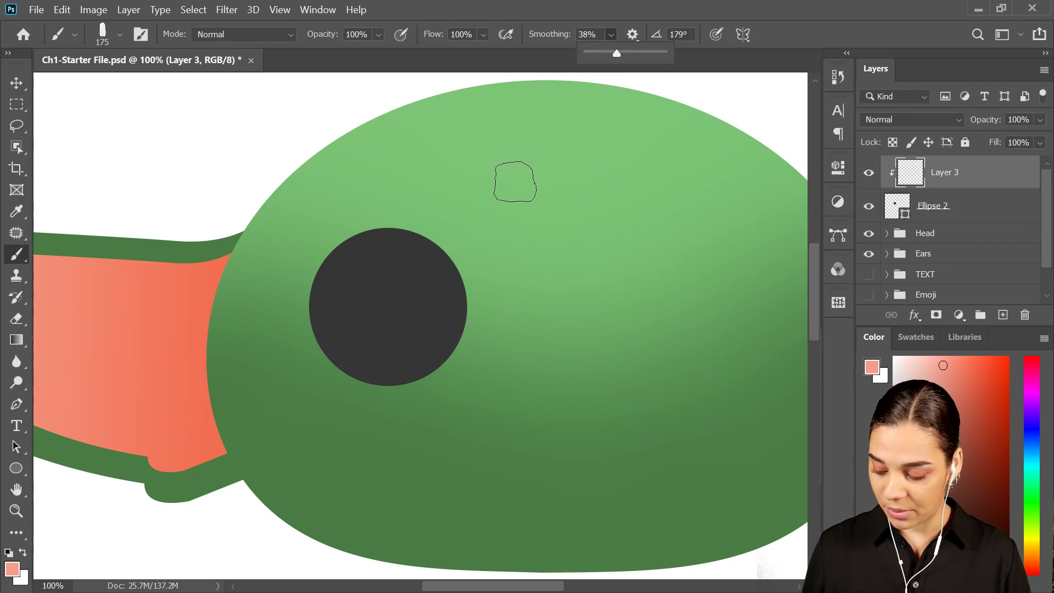
pyautogui.keyDown('alt'); pyautogui.click(529, 148); pyautogui.keyUp('alt')
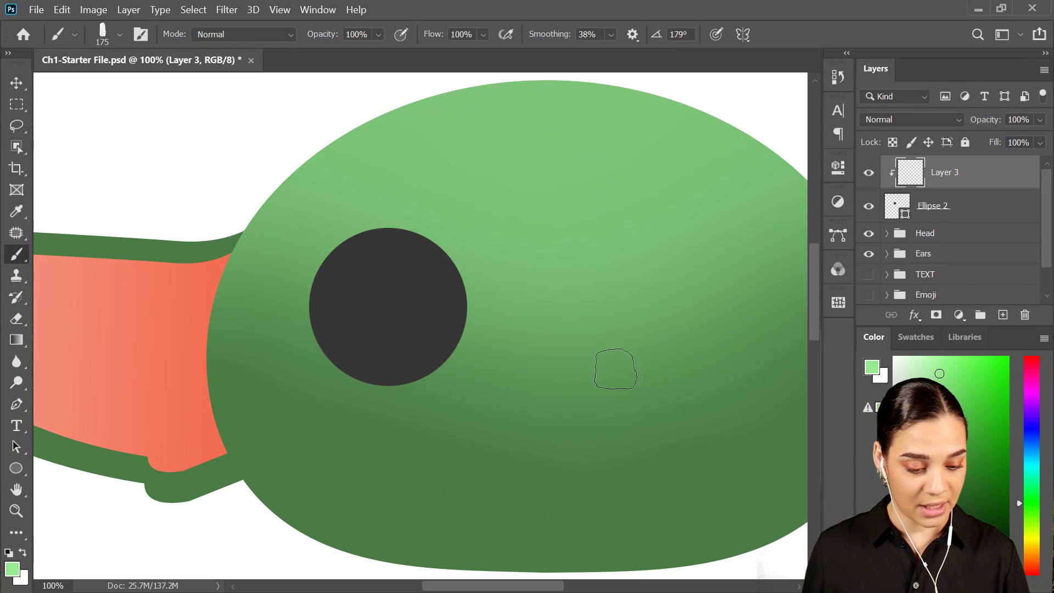
# - Try out light green strokes over the dark eye with smoothing at 0% and a smaller brush, and undo them
pyautogui.click(610, 35)
pyautogui.press('[')
pyautogui.press('[')
pyautogui.press('[')
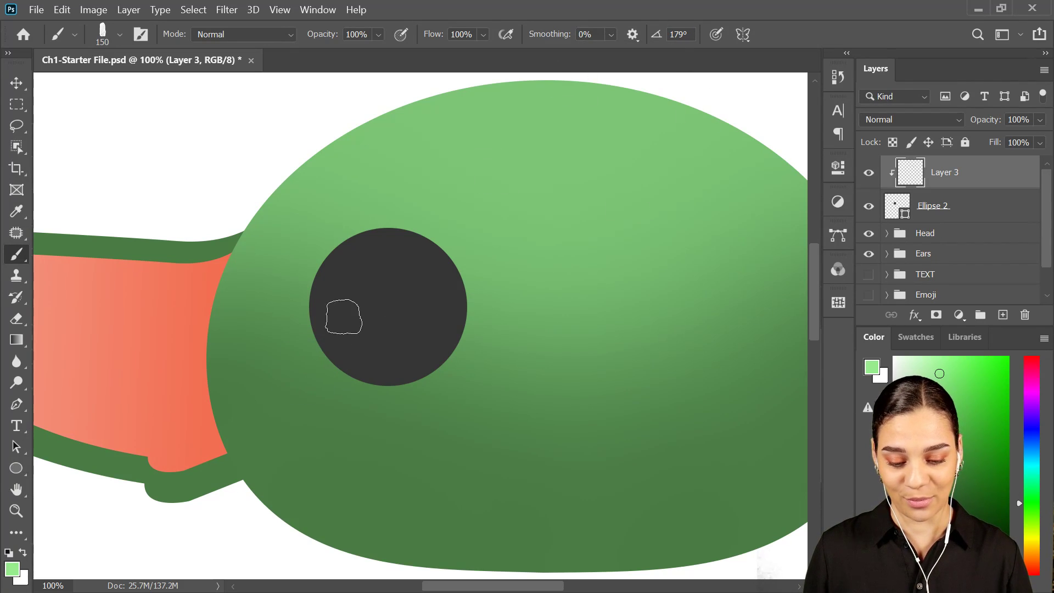
pyautogui.moveTo(324, 327)
pyautogui.mouseDown()
pyautogui.moveTo(387, 299)
pyautogui.moveTo(468, 290)
pyautogui.moveTo(413, 245)
pyautogui.moveTo(340, 270)
pyautogui.moveTo(429, 317)
pyautogui.mouseUp()
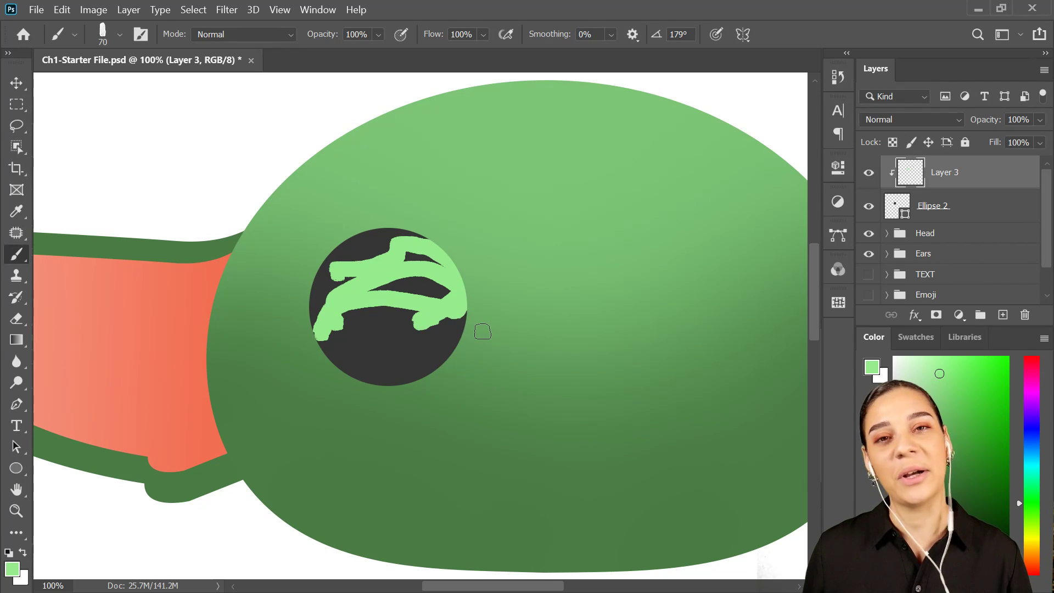
pyautogui.hotkey('ctrl', 'z')
pyautogui.hotkey('ctrl', 'z')
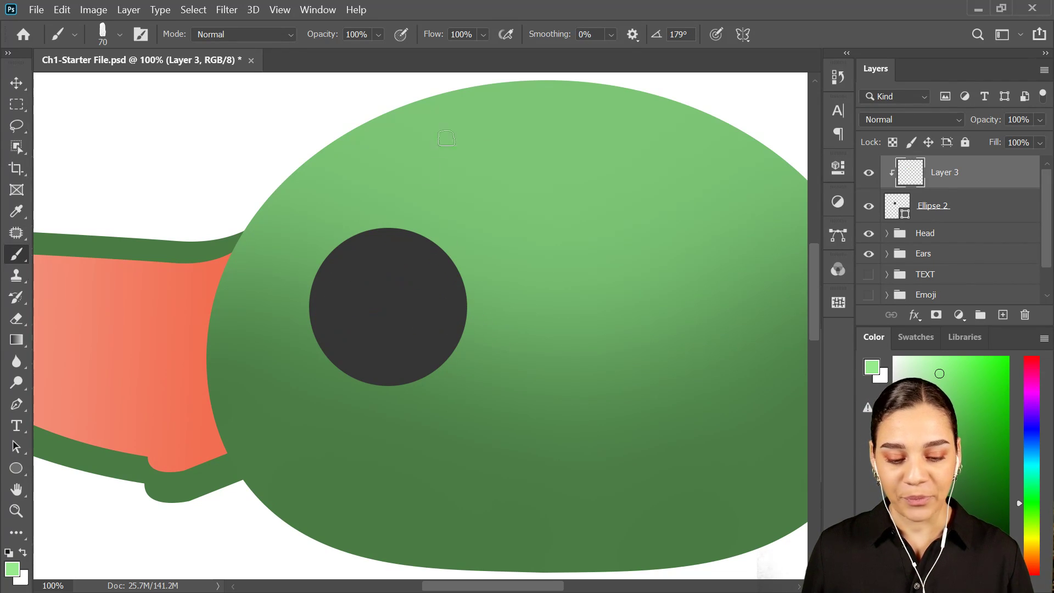
# - Set the brush smoothing to 65% and enlarge the brush to 200 px
pyautogui.click(611, 34)
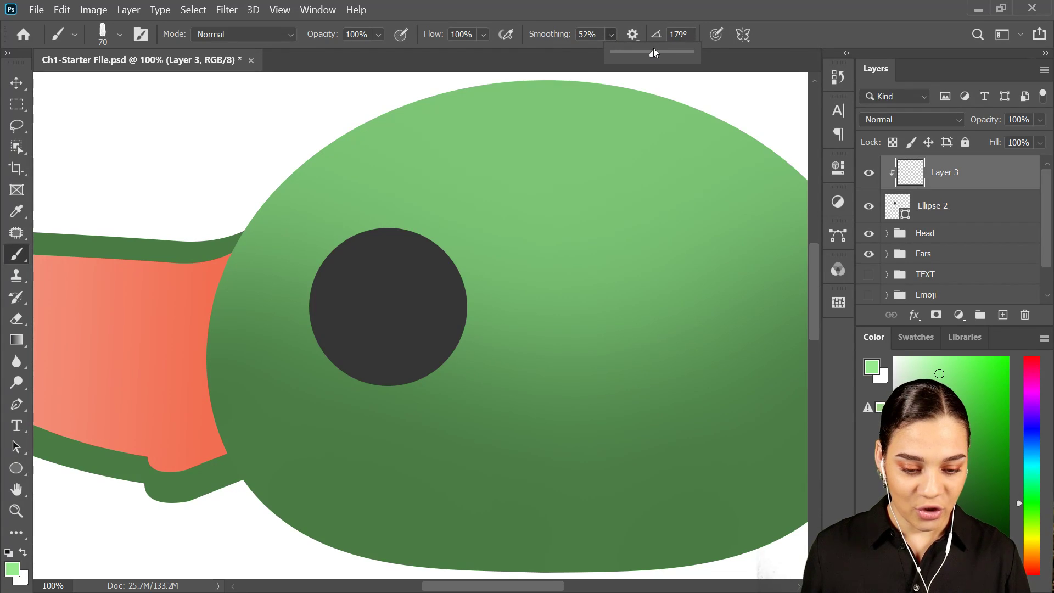
pyautogui.moveTo(656, 51); pyautogui.dragTo(663, 51)
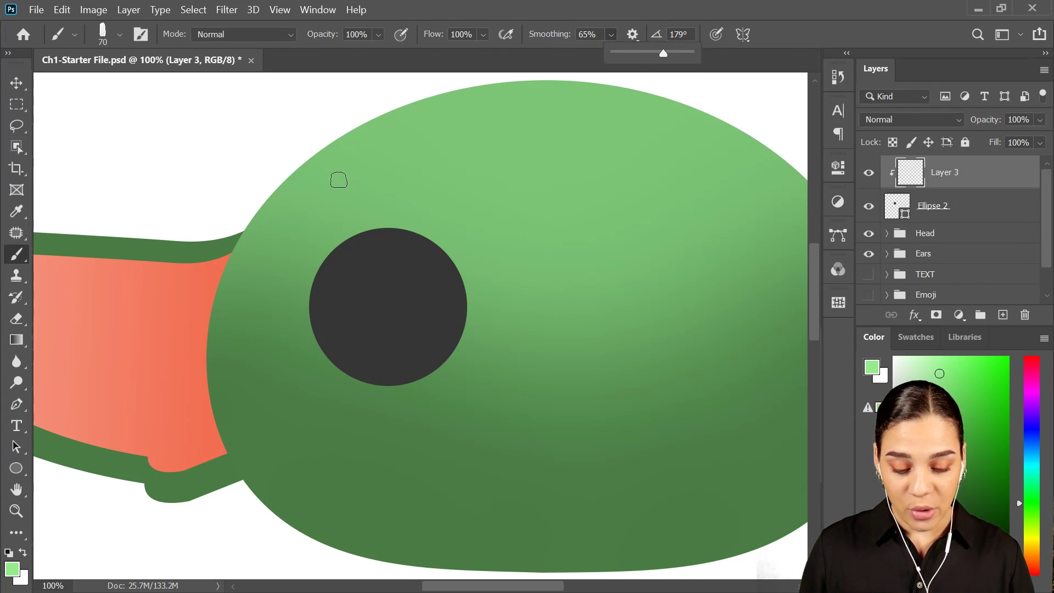
pyautogui.press(']')
pyautogui.press(']')
pyautogui.press(']')
pyautogui.press(']')
pyautogui.press(']')
pyautogui.press(']')
pyautogui.press(']')
# - Try painting a light green upper eyelid across the eye three times, undoing each stroke
pyautogui.moveTo(291, 277)
pyautogui.mouseDown()
pyautogui.moveTo(463, 254)
pyautogui.moveTo(538, 310)
pyautogui.mouseUp()
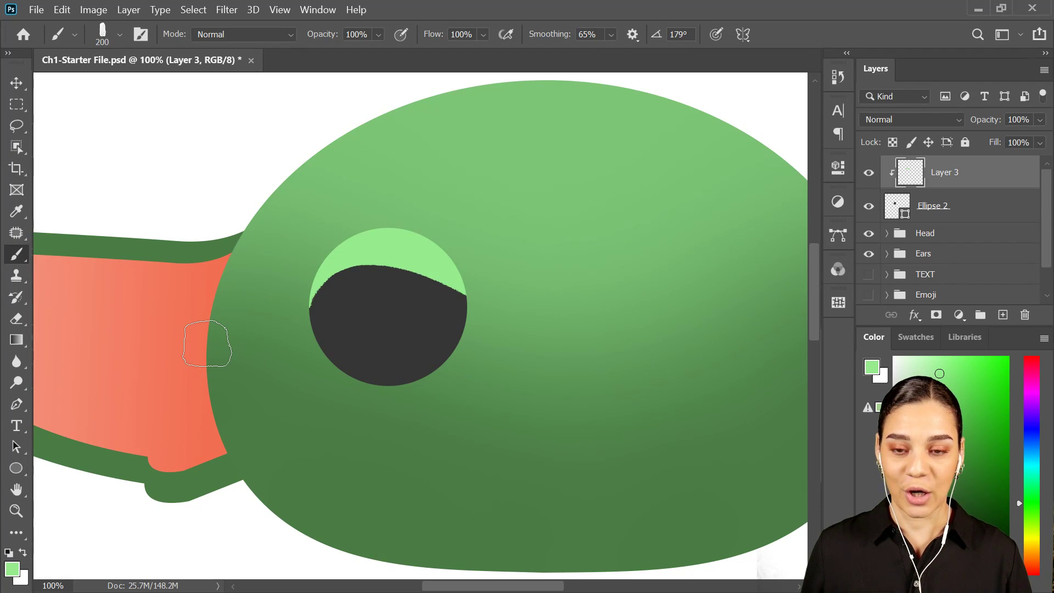
pyautogui.hotkey('ctrl', 'z')
pyautogui.moveTo(302, 268)
pyautogui.mouseDown()
pyautogui.moveTo(457, 243)
pyautogui.moveTo(521, 327)
pyautogui.mouseUp()
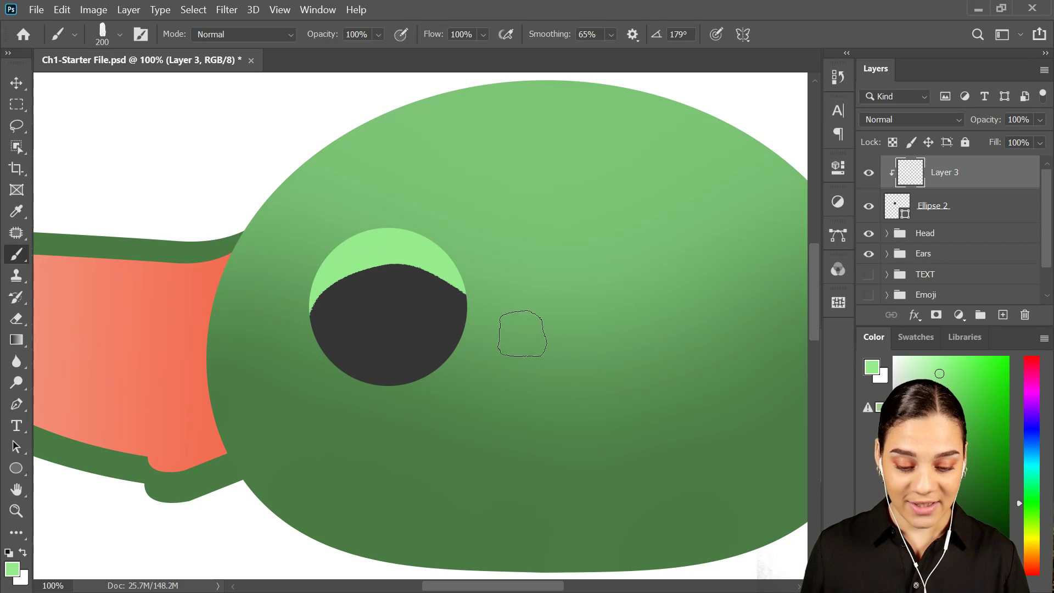
pyautogui.hotkey('ctrl', 'z')
pyautogui.moveTo(285, 280)
pyautogui.mouseDown()
pyautogui.moveTo(449, 254)
pyautogui.moveTo(502, 329)
pyautogui.mouseUp()
pyautogui.hotkey('ctrl', 'z')
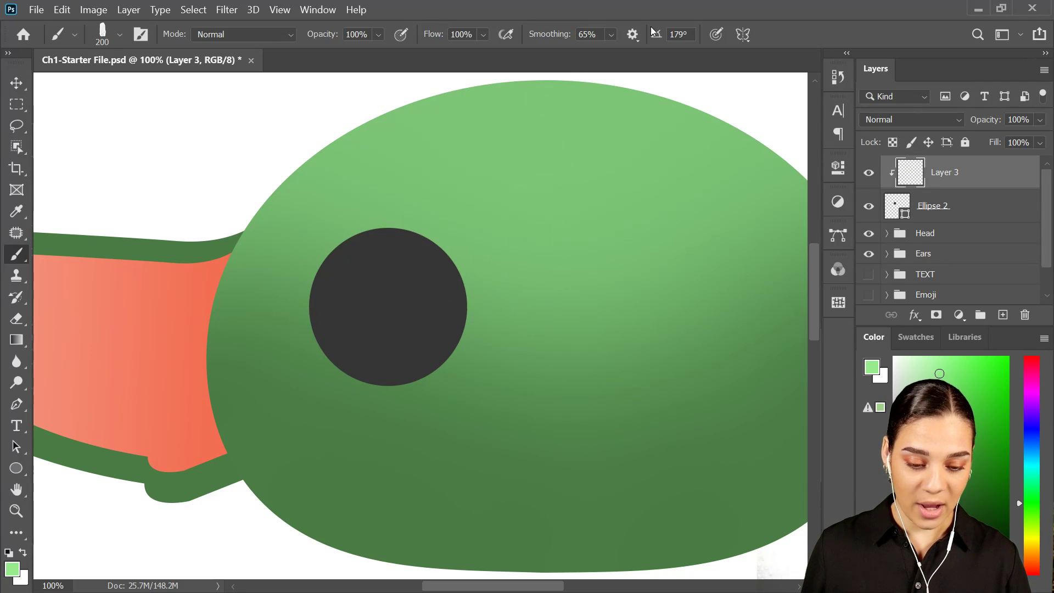
# - Set the brush smoothing to 85% and paint a curved light green upper eyelid across the top of the eye
pyautogui.click(609, 36)
pyautogui.click(646, 53)
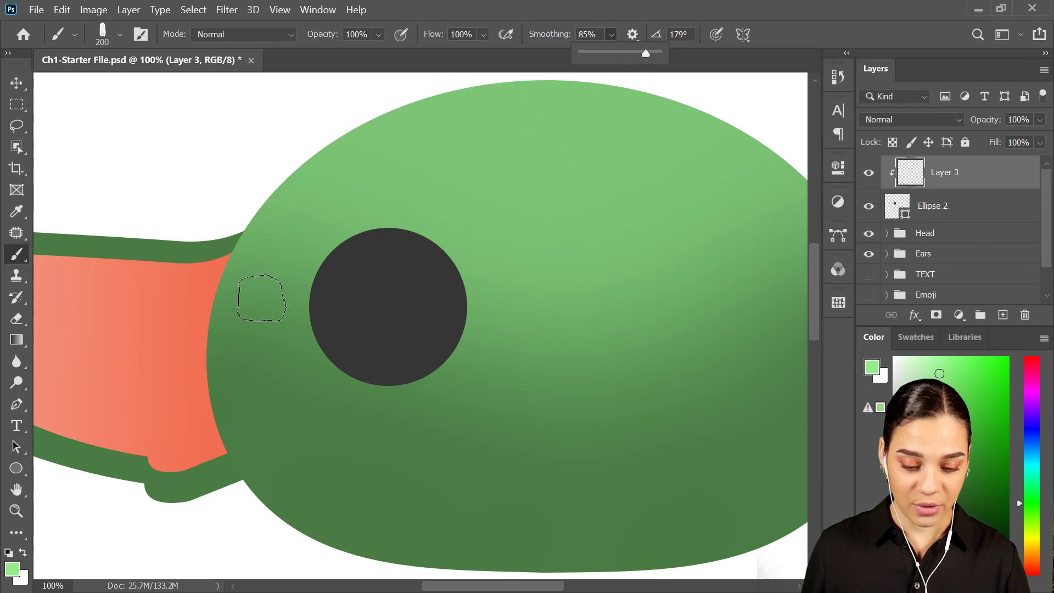
pyautogui.moveTo(282, 278)
pyautogui.mouseDown()
pyautogui.moveTo(298, 249)
pyautogui.moveTo(381, 206)
pyautogui.moveTo(534, 265)
pyautogui.moveTo(578, 333)
pyautogui.mouseUp()
pyautogui.hotkey('ctrl', 'z')
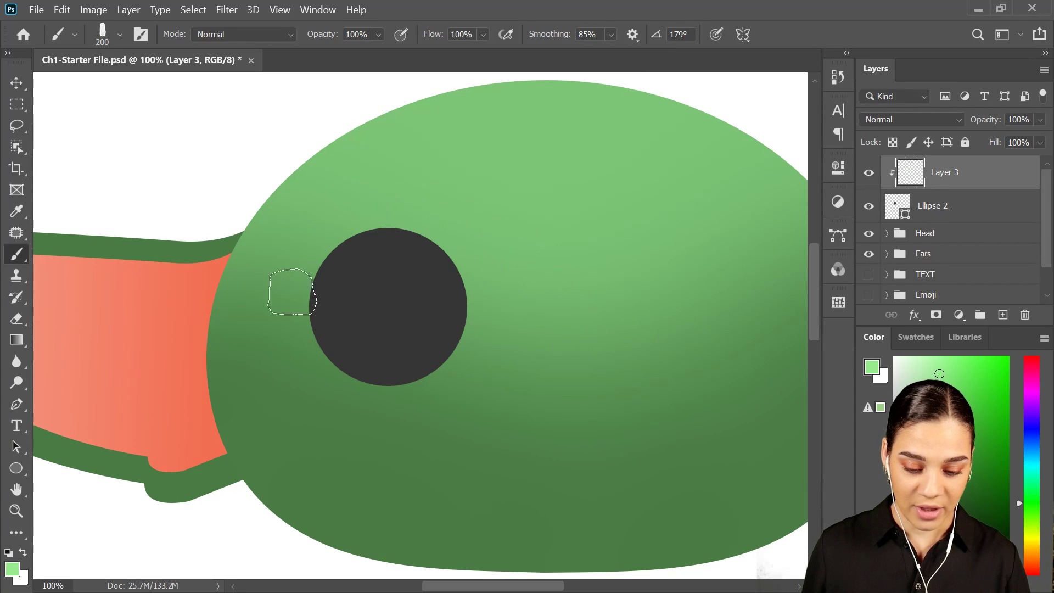
pyautogui.moveTo(278, 301)
pyautogui.mouseDown()
pyautogui.moveTo(324, 237)
pyautogui.moveTo(417, 224)
pyautogui.moveTo(493, 256)
pyautogui.moveTo(548, 317)
pyautogui.mouseUp()
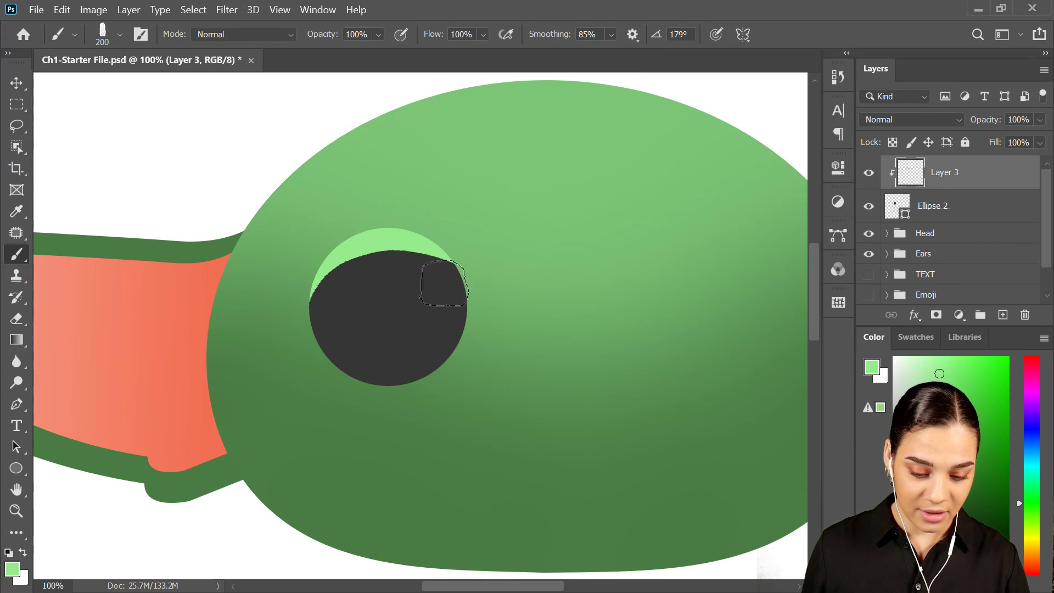
pyautogui.moveTo(275, 299)
pyautogui.mouseDown()
pyautogui.moveTo(446, 230)
pyautogui.moveTo(548, 337)
pyautogui.mouseUp()
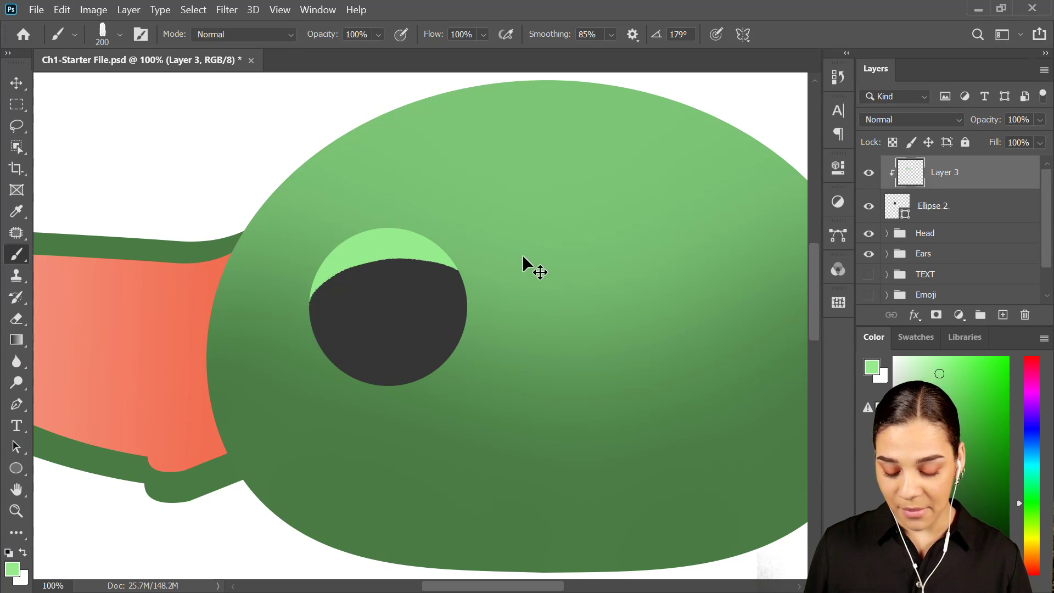
# - Rotate the light green upper eyelid 7.92° clockwise and settle its position over the top of the eye
pyautogui.hotkey('ctrl', 't')
pyautogui.moveTo(516, 199); pyautogui.dragTo(606, 213)
pyautogui.moveTo(506, 276); pyautogui.dragTo(505, 277)
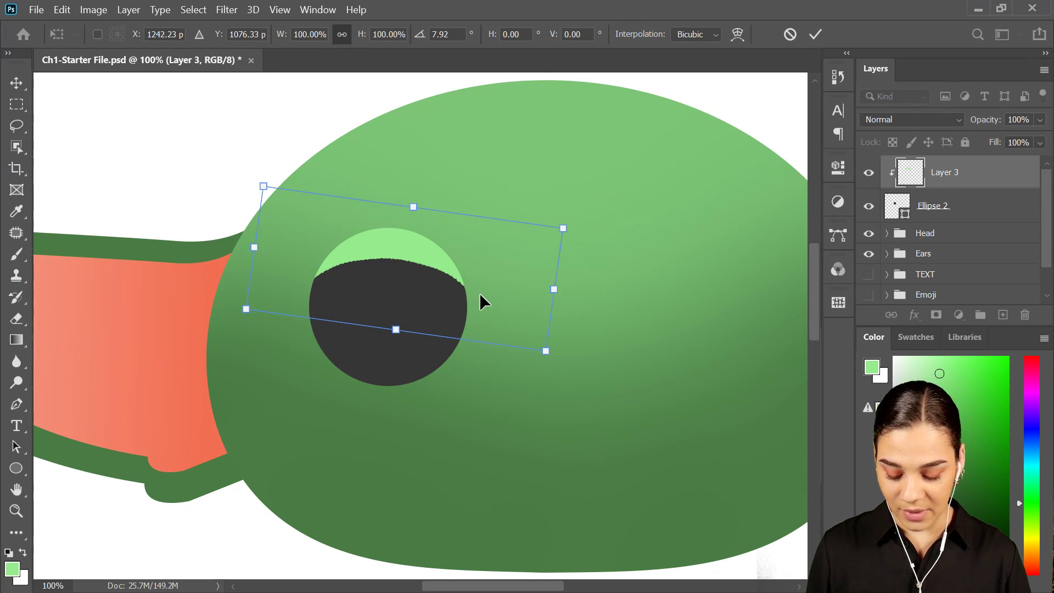
pyautogui.press('Return')
# - Return to the Brush tool and sample a dark green from the head's lower area as the painting colour
pyautogui.press('b')
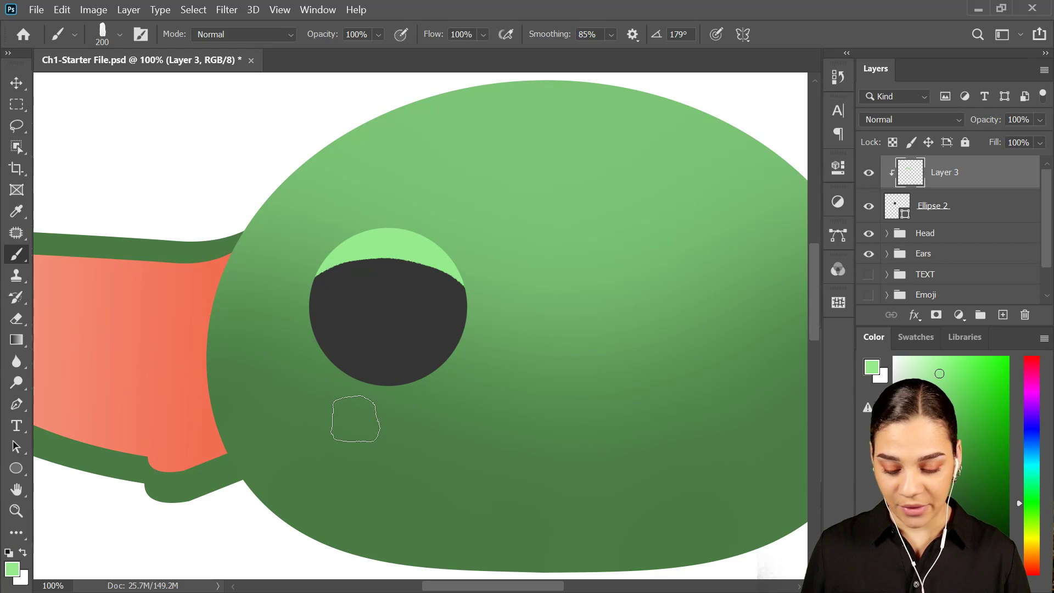
pyautogui.keyDown('alt'); pyautogui.click(280, 412); pyautogui.keyUp('alt')
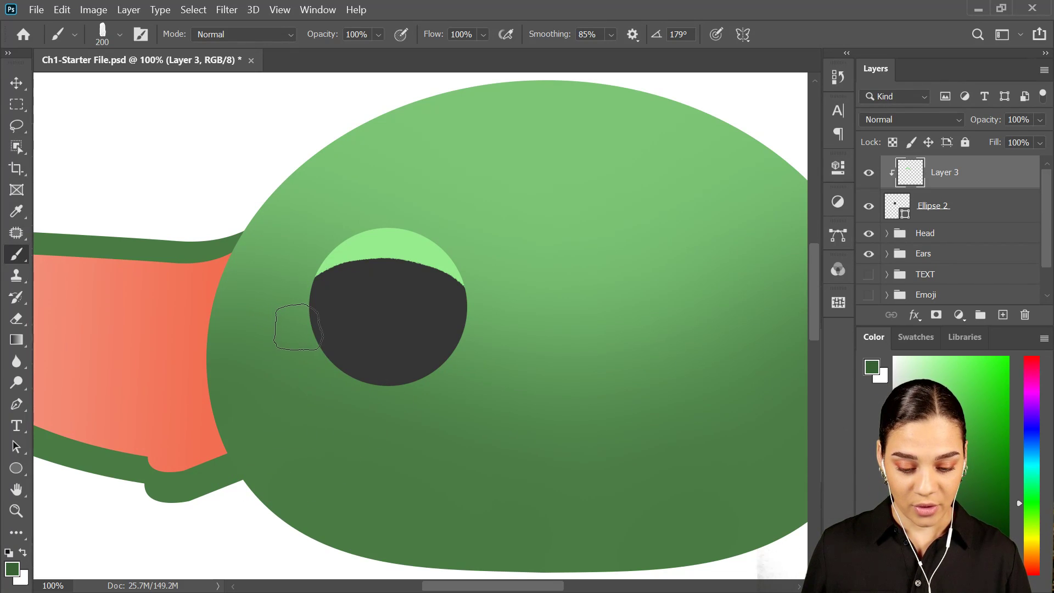
# - Try painting a dark green lower eyelid along the bottom of the eye twice, undoing each stroke
pyautogui.moveTo(295, 329)
pyautogui.mouseDown()
pyautogui.moveTo(337, 371)
pyautogui.moveTo(389, 387)
pyautogui.moveTo(437, 391)
pyautogui.moveTo(471, 378)
pyautogui.mouseUp()
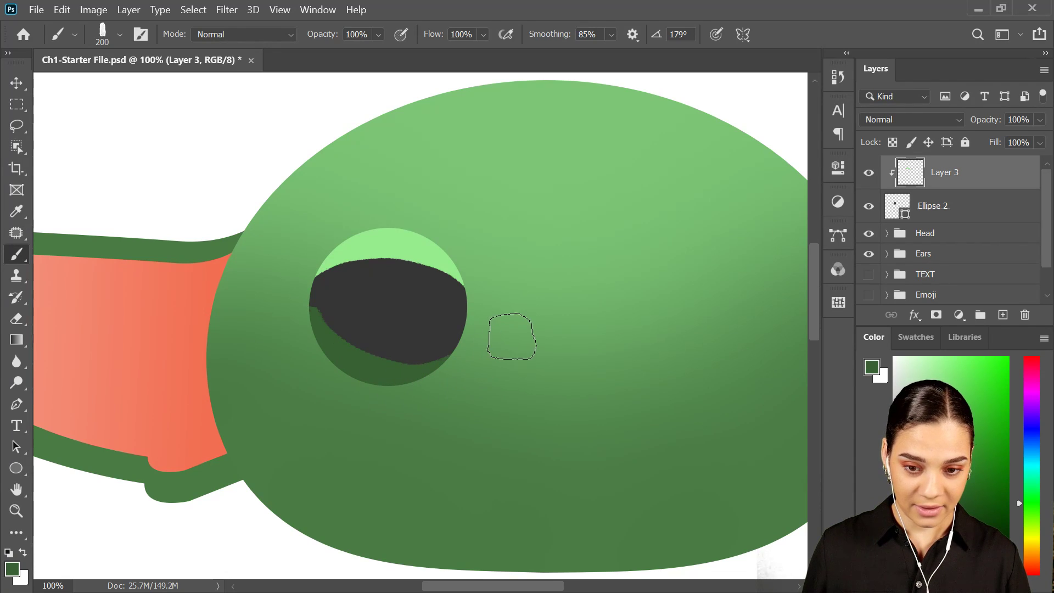
pyautogui.hotkey('ctrl', 'z')
pyautogui.moveTo(284, 345)
pyautogui.mouseDown()
pyautogui.moveTo(443, 414)
pyautogui.moveTo(439, 367)
pyautogui.mouseUp()
pyautogui.press('z')
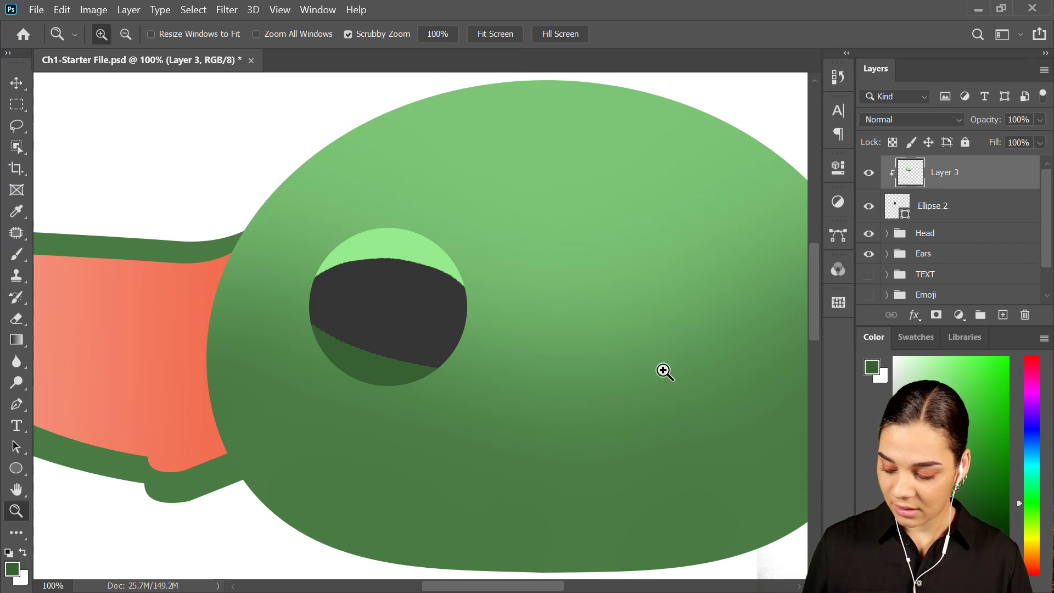
pyautogui.hotkey('ctrl', 'z')
# - Set the brush smoothing to 96% and paint a curved dark green lower eyelid across the bottom of the eye
pyautogui.press('b')
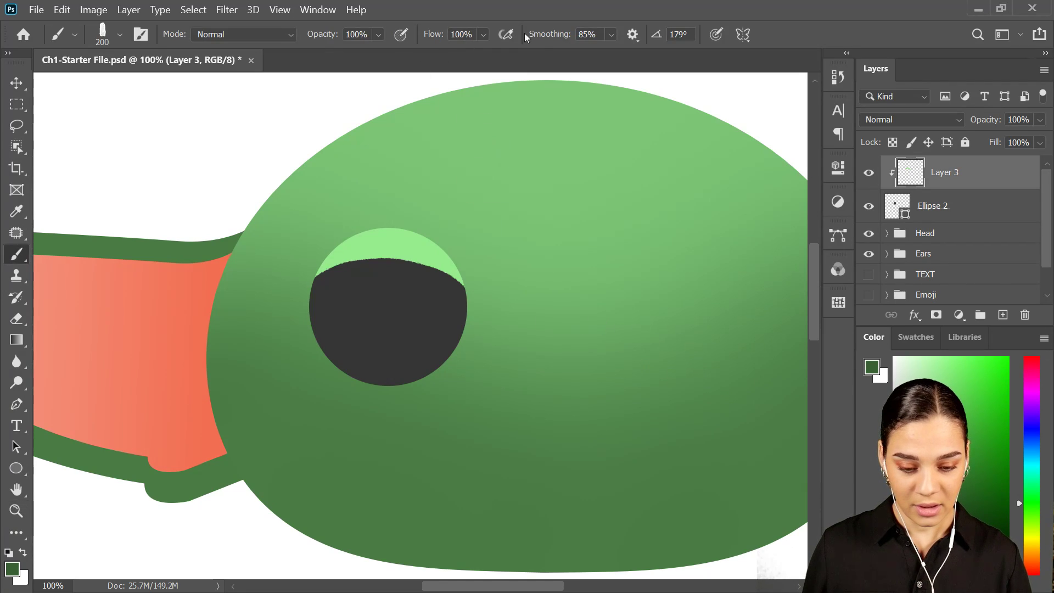
pyautogui.click(610, 34)
pyautogui.click(645, 53)
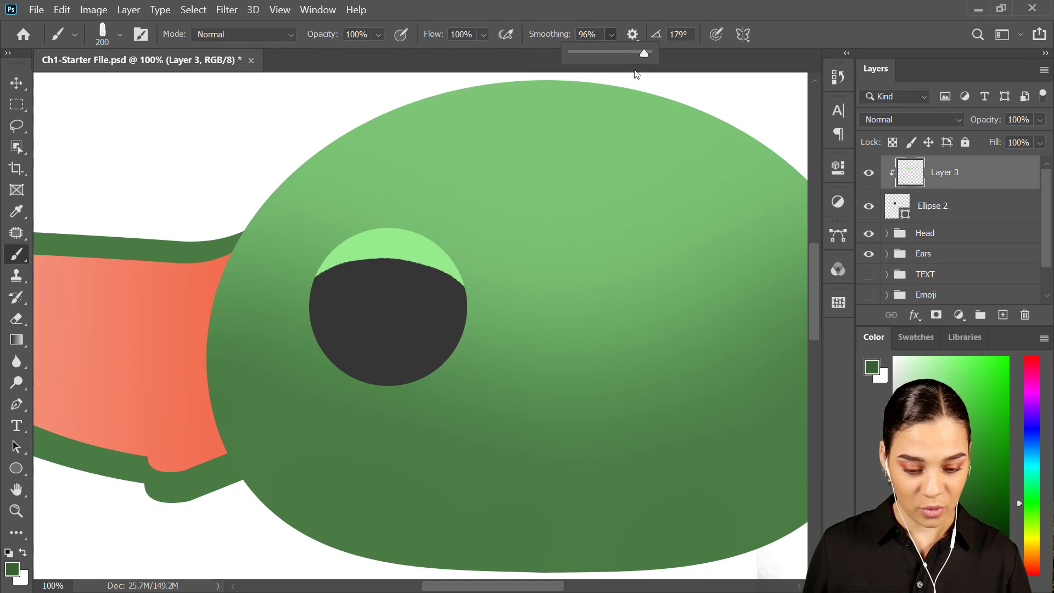
pyautogui.click(297, 344)
pyautogui.moveTo(297, 344)
pyautogui.mouseDown()
pyautogui.moveTo(351, 381)
pyautogui.moveTo(458, 400)
pyautogui.mouseUp()
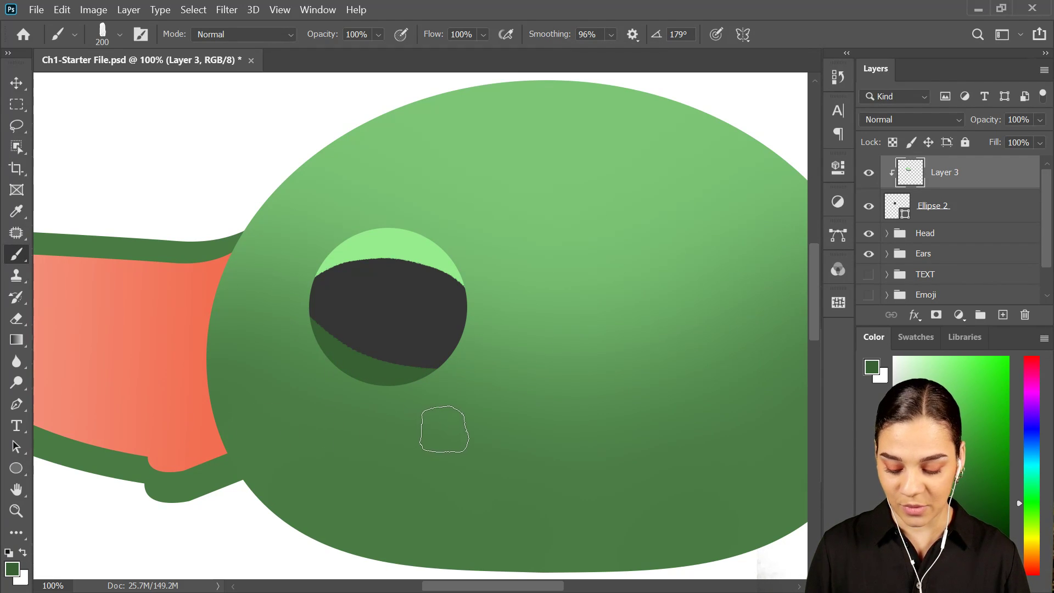
# - Group the painted eyelid layer together with the Ellipse 2 eye shape
pyautogui.hotkey('ctrl', '-')
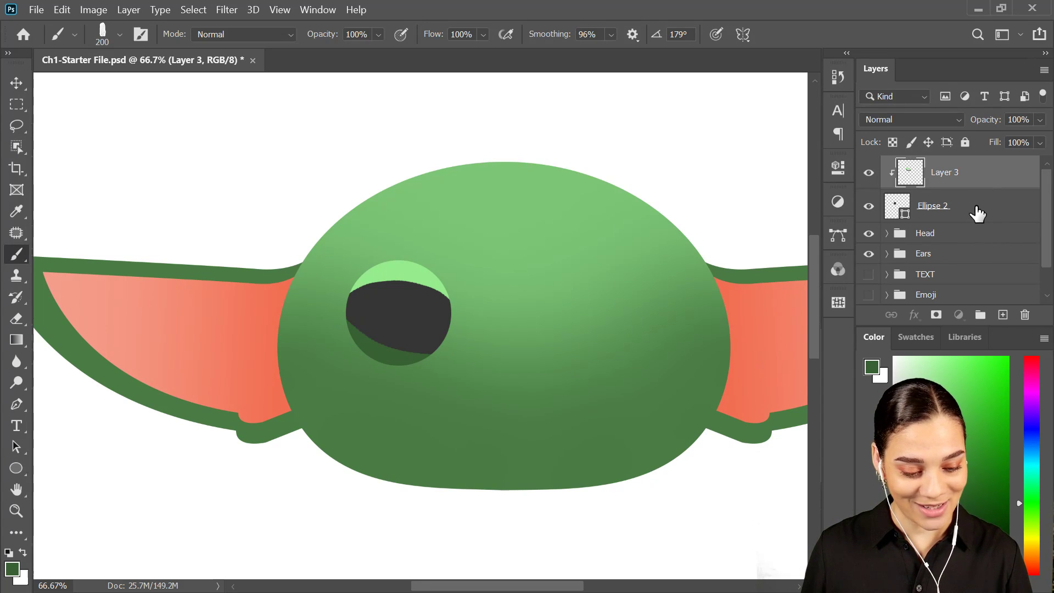
pyautogui.keyDown('ctrl'); pyautogui.click(977, 216); pyautogui.keyUp('ctrl')
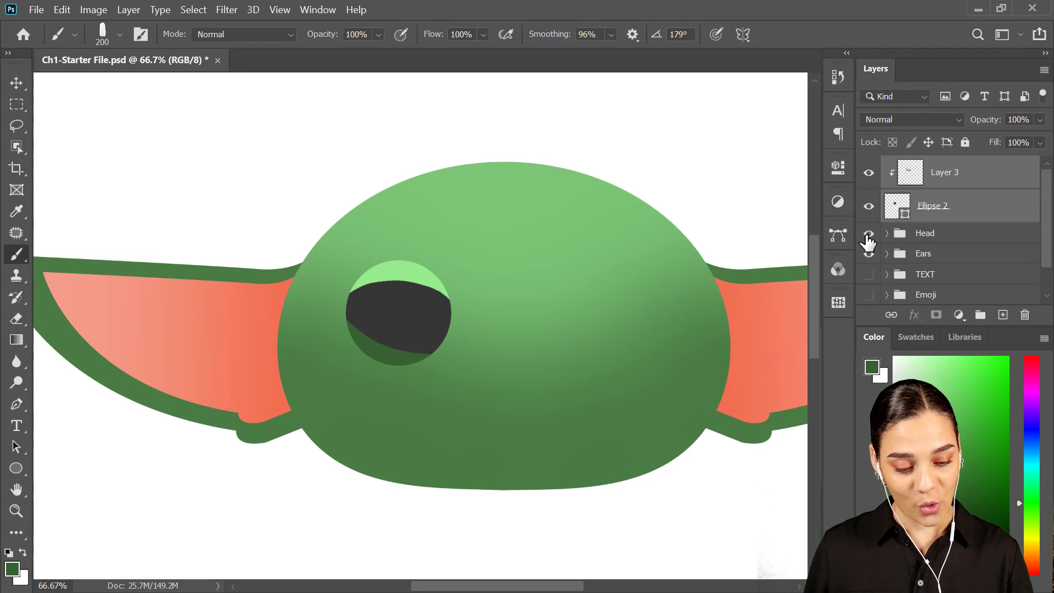
pyautogui.hotkey('ctrl', 'g')
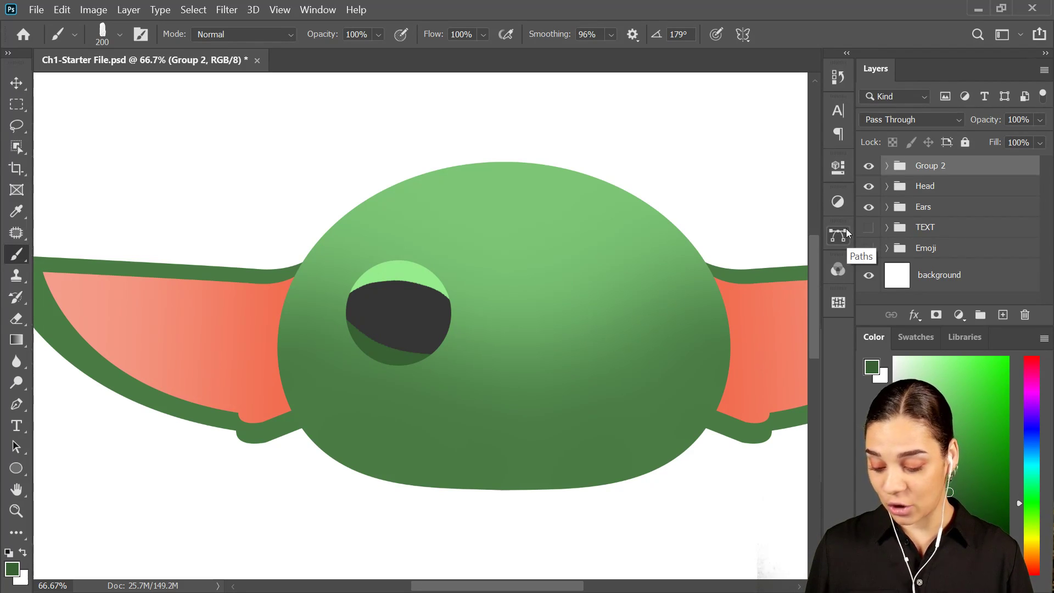
# - Duplicate the eye group, flip the copy horizontally and place it on the opposite half of the face, level with the original
pyautogui.hotkey('ctrl', 'j')
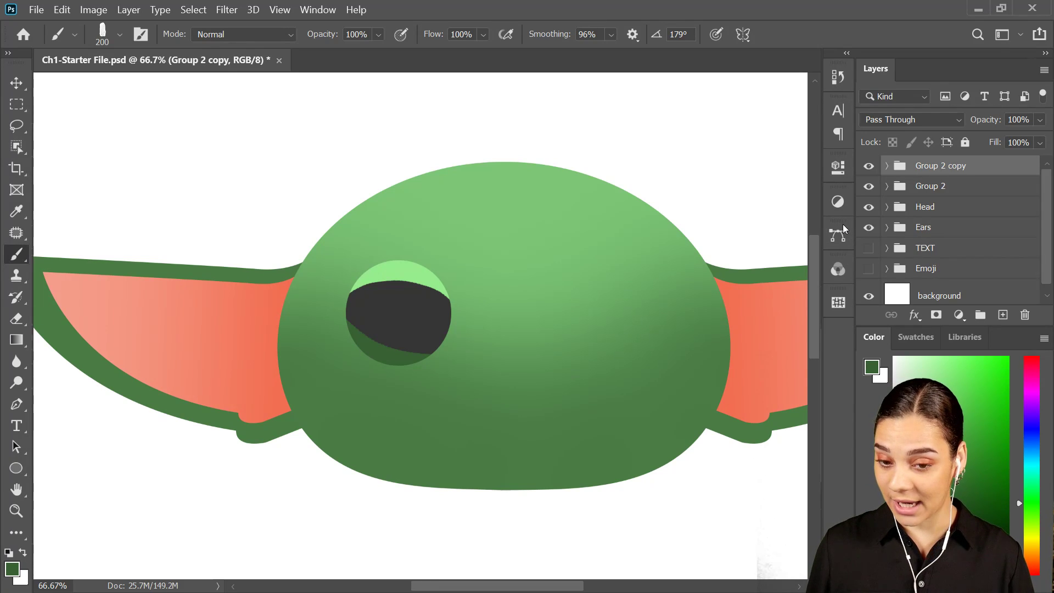
pyautogui.hotkey('ctrl', 't')
pyautogui.rightClick(449, 262)
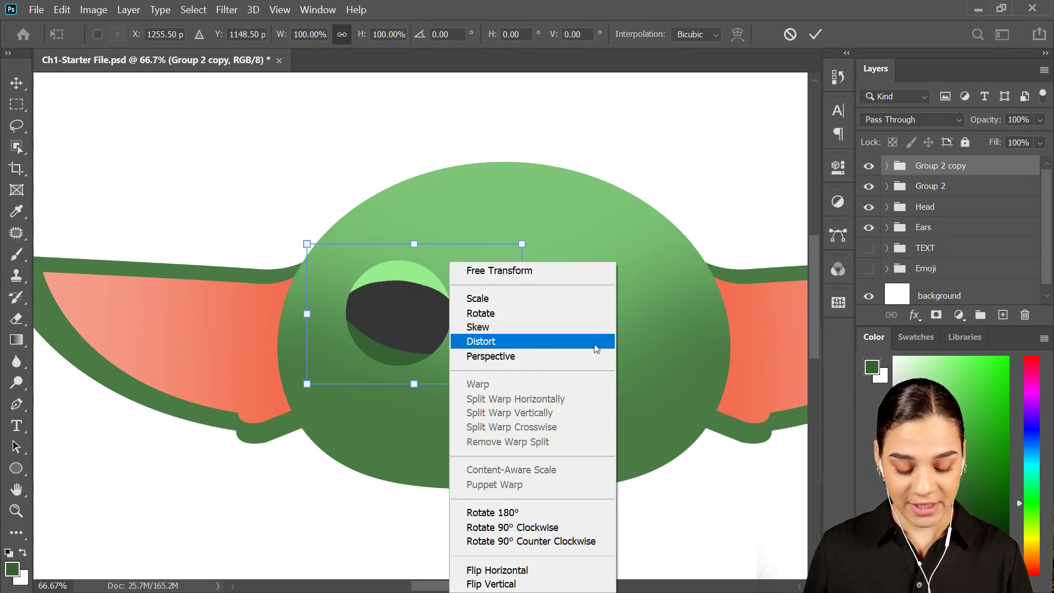
pyautogui.click(526, 579)
pyautogui.moveTo(399, 294)
pyautogui.mouseDown()
pyautogui.moveTo(506, 329)
pyautogui.moveTo(630, 332)
pyautogui.mouseUp()
pyautogui.press('Return')
pyautogui.press('b')
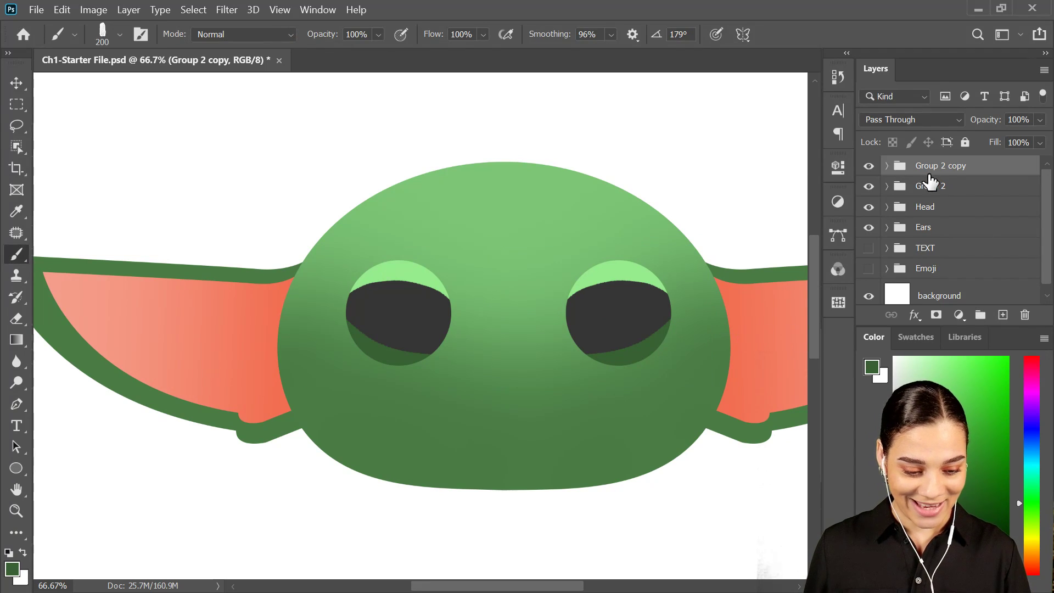
# - Group the two mirrored eye groups together and name the new group Eyes
pyautogui.keyDown('shift'); pyautogui.click(967, 190); pyautogui.keyUp('shift')
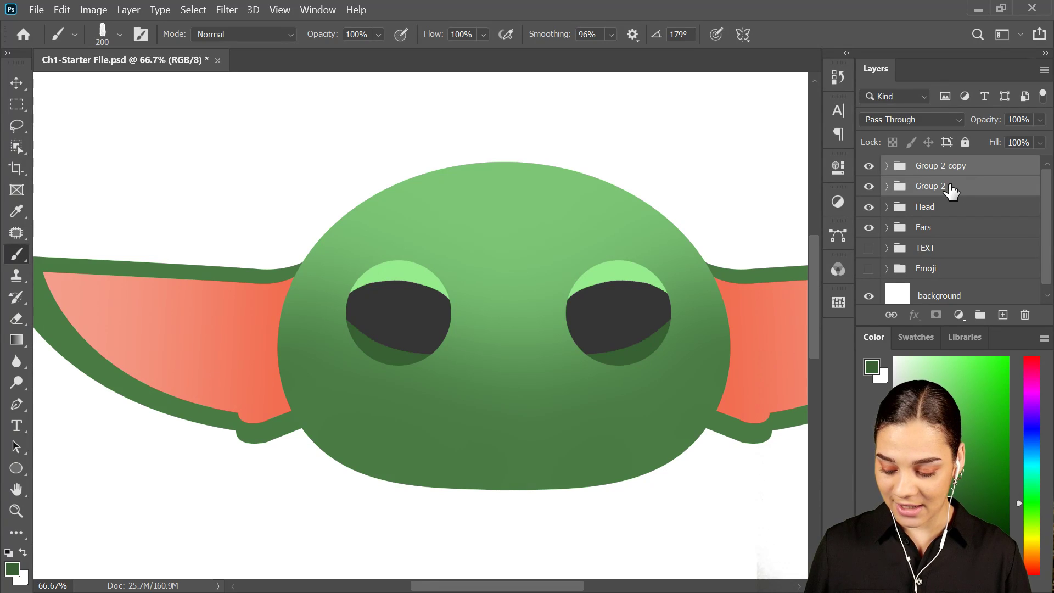
pyautogui.hotkey('ctrl', 'g')
pyautogui.doubleClick(930, 165)
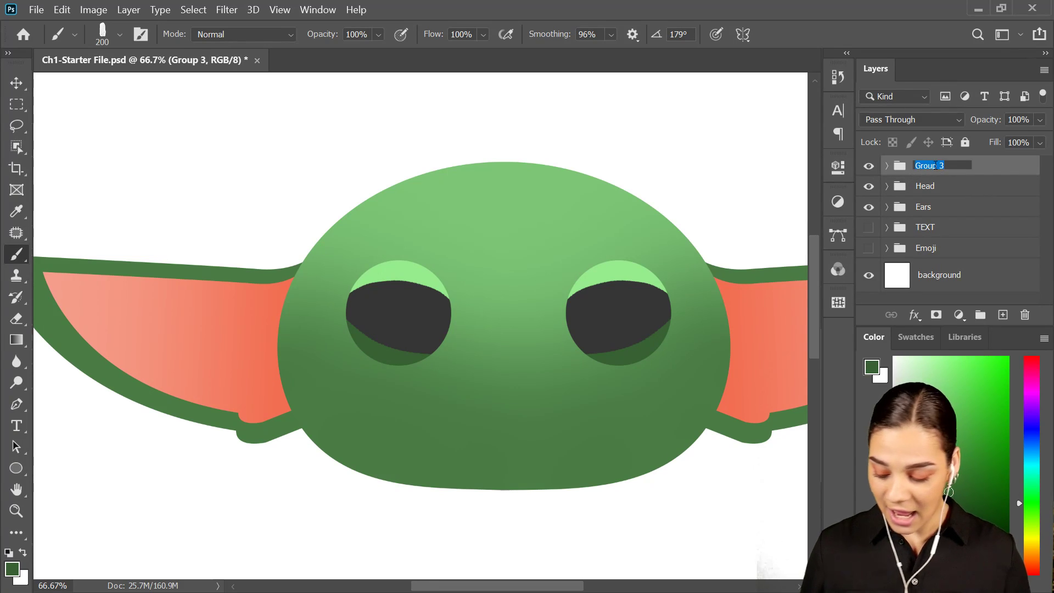
pyautogui.write('Eyes')
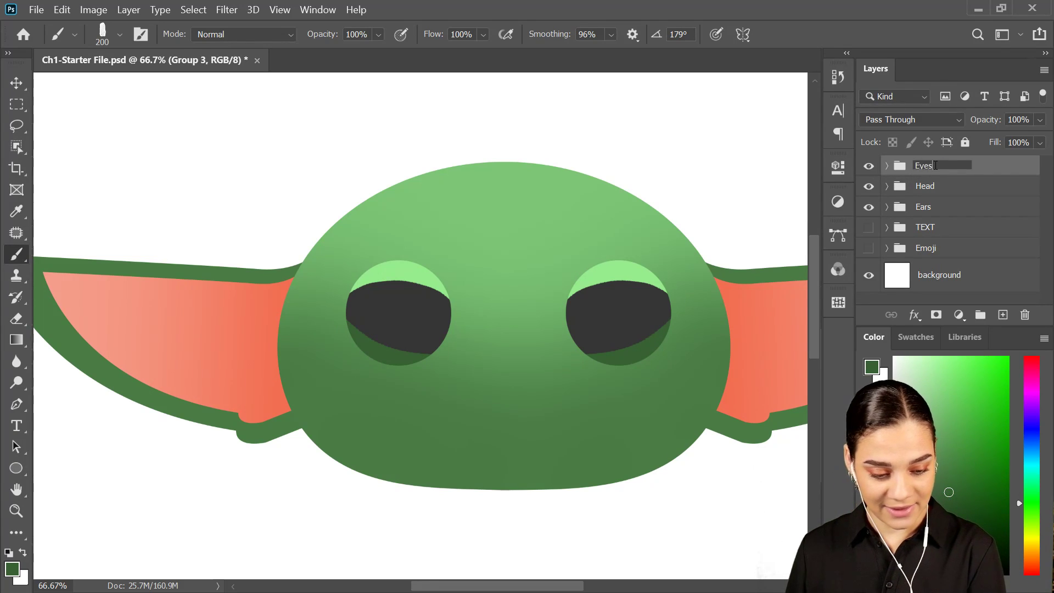
pyautogui.press('Return')
# - Shift the Eyes group slightly so both eyes sit centred on the face
pyautogui.hotkey('ctrl', 't')
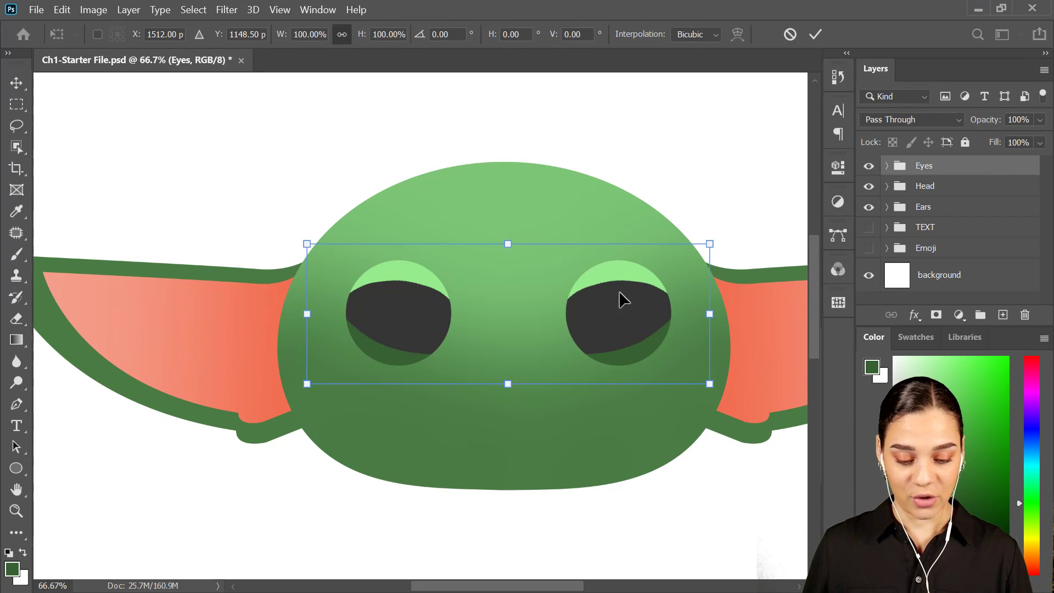
pyautogui.moveTo(615, 308); pyautogui.dragTo(604, 305)
pyautogui.moveTo(545, 317); pyautogui.dragTo(593, 330)
pyautogui.press('Return')
# - Add a new empty layer above the Eyes group and name it FEATURES
pyautogui.press('b')
pyautogui.hotkey('ctrl', '-')
pyautogui.hotkey('ctrl', '+')
pyautogui.moveTo(647, 378); pyautogui.dragTo(615, 262)
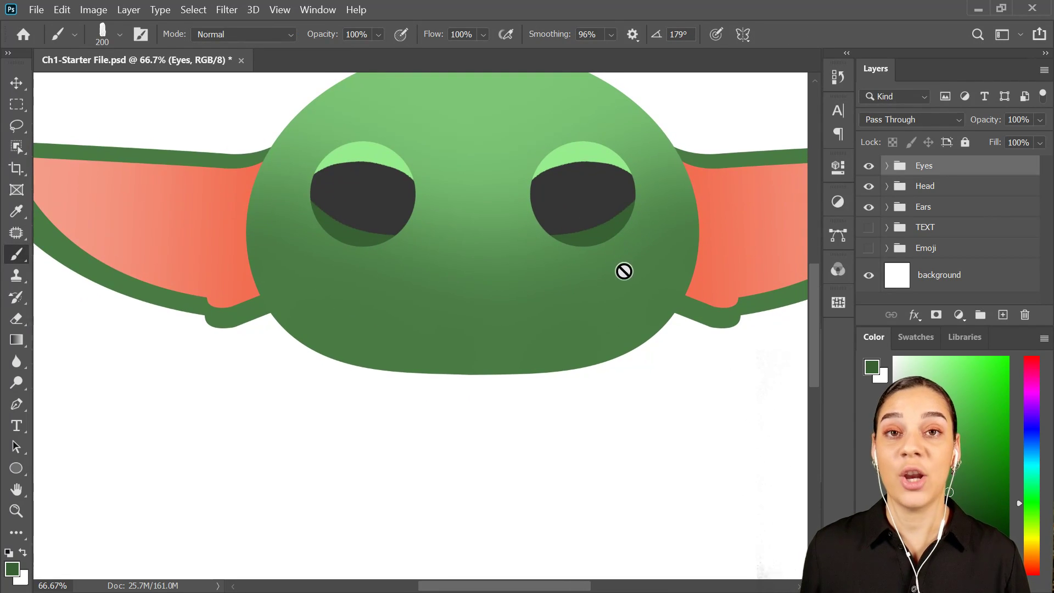
pyautogui.hotkey('ctrl', '+')
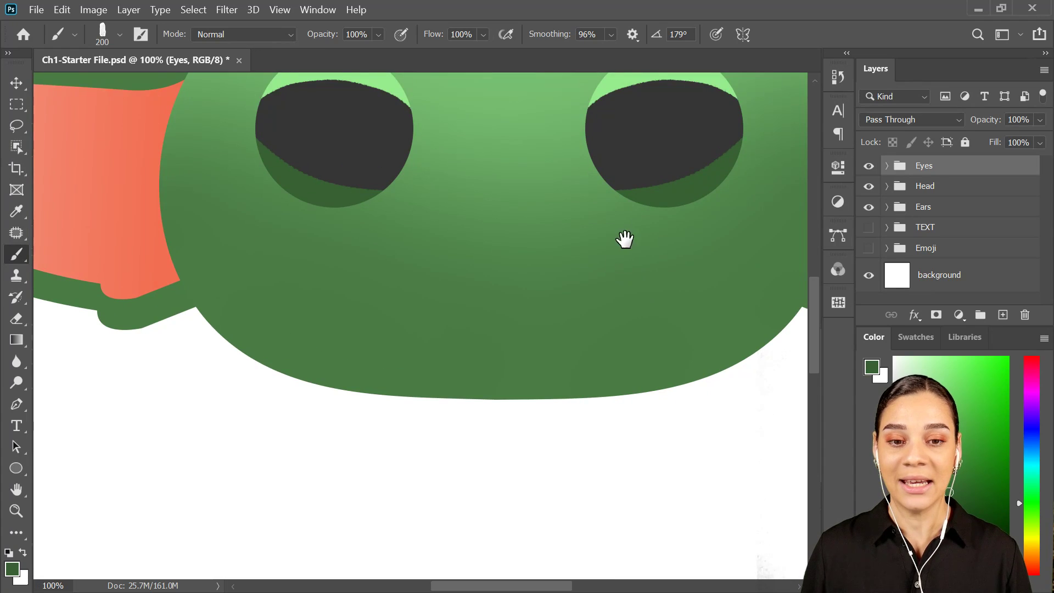
pyautogui.moveTo(623, 245); pyautogui.dragTo(617, 317)
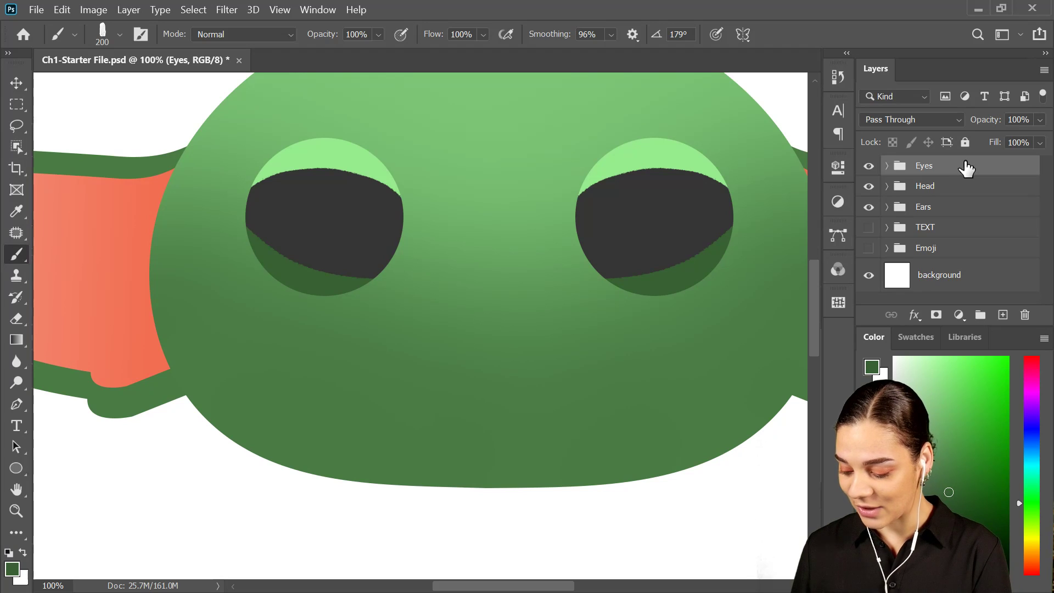
pyautogui.hotkey('ctrl', 'shift', 'alt', 'n')
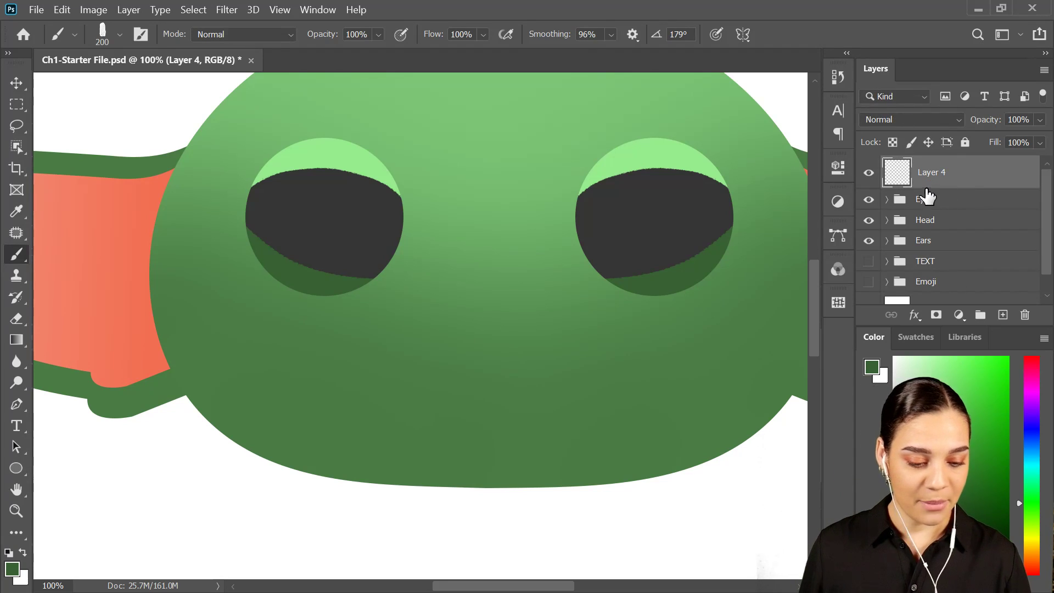
pyautogui.doubleClick(931, 172)
pyautogui.write('FEATURES')
pyautogui.press('Return')
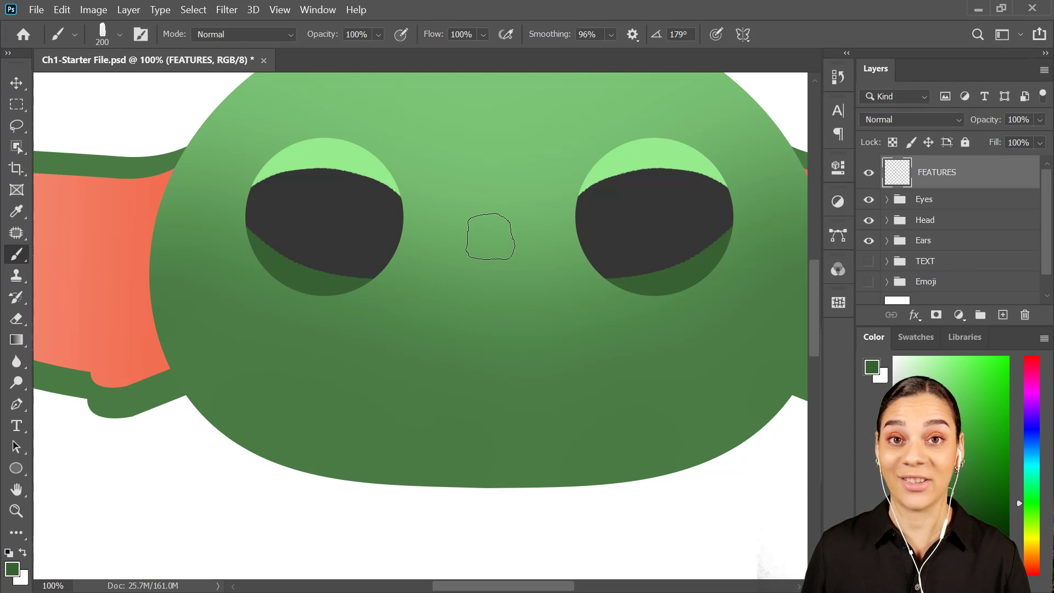
# - Reduce the brush to 80 px and paint the left half of a smiling mouth with its corner in dark green
pyautogui.press('[')
pyautogui.press('[')
pyautogui.press('[')
pyautogui.press('[')
pyautogui.press('[')
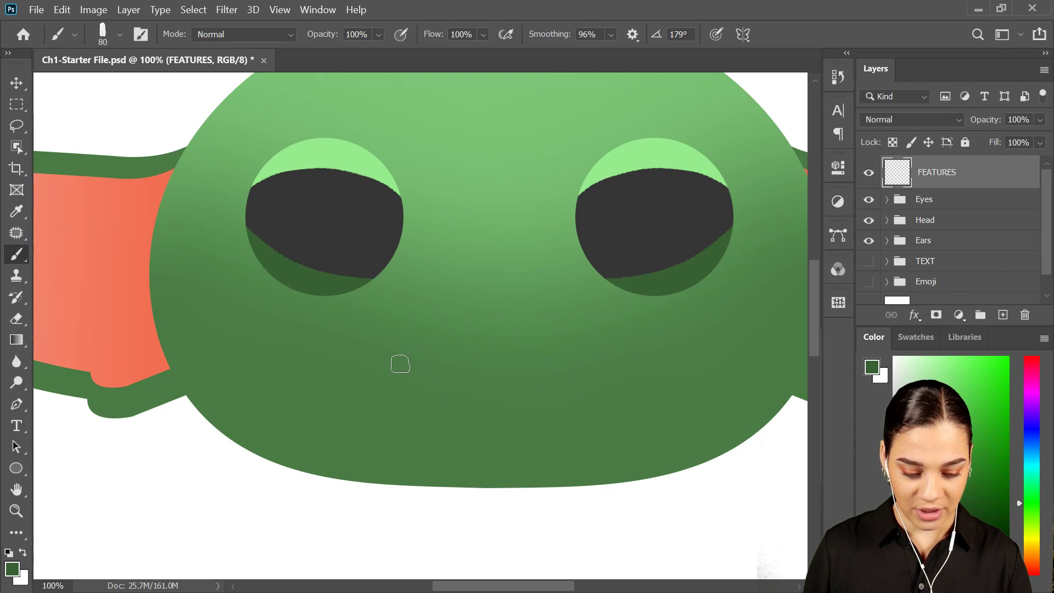
pyautogui.moveTo(388, 363); pyautogui.dragTo(549, 373)
pyautogui.moveTo(388, 352); pyautogui.dragTo(380, 377)
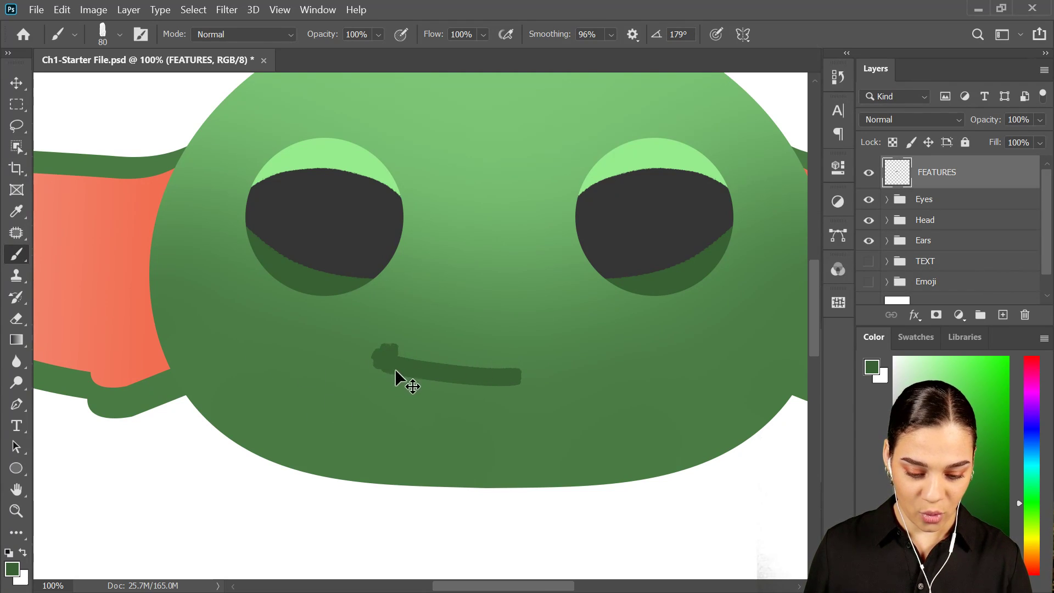
# - Set the brush smoothing to 44% and extend the mouth corner with a short diagonal stroke
pyautogui.click(610, 38)
pyautogui.click(601, 52)
pyautogui.moveTo(388, 354); pyautogui.dragTo(379, 387)
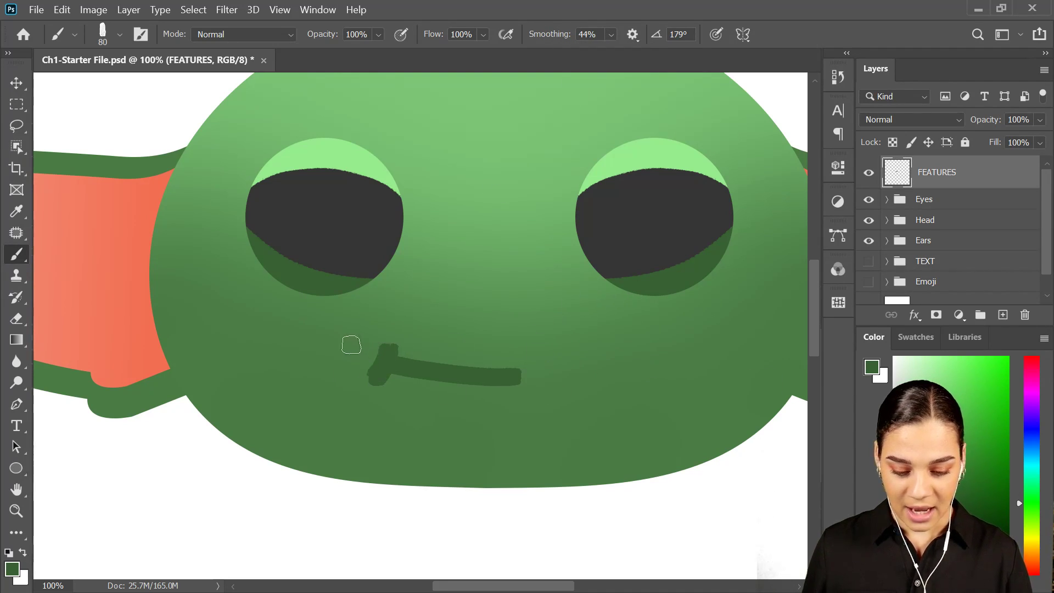
# - Trim the outer edge of the mouth corner with a 60 px eraser brush
pyautogui.press('e')
pyautogui.rightClick(394, 346)
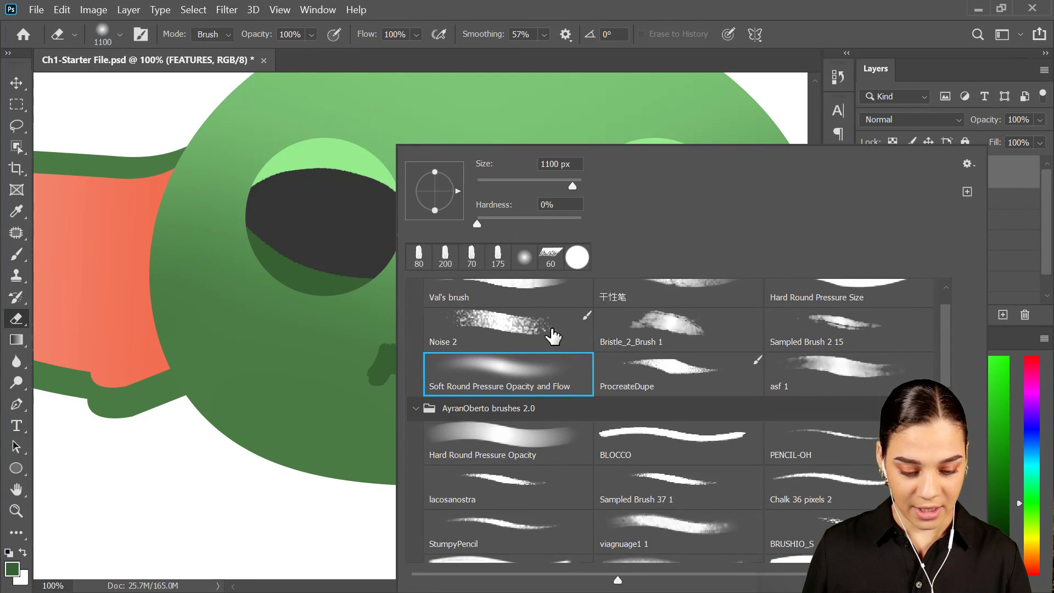
pyautogui.click(676, 445)
pyautogui.click(353, 340)
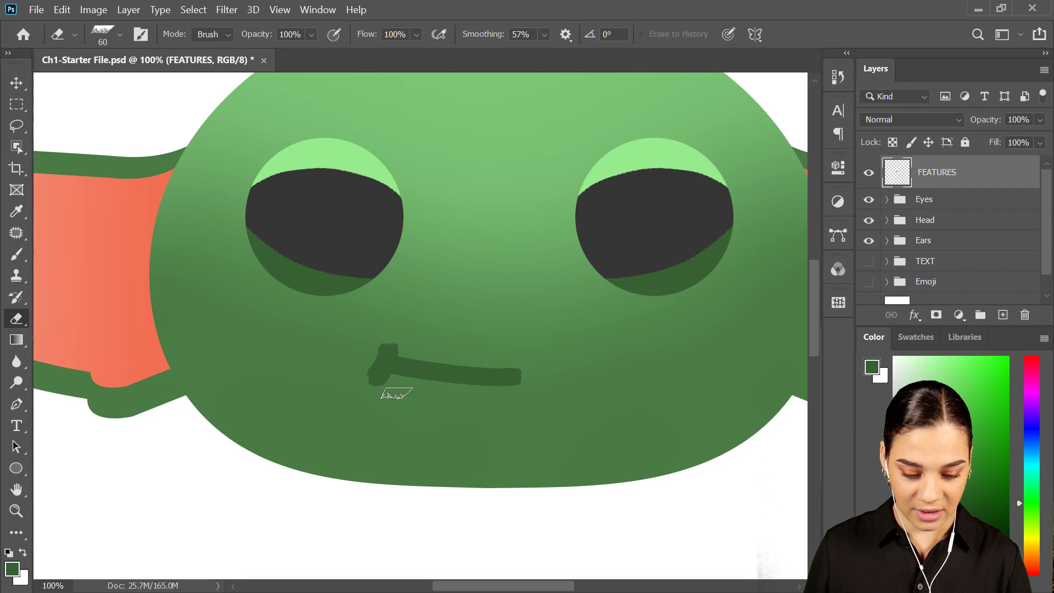
pyautogui.moveTo(377, 360)
pyautogui.mouseDown()
pyautogui.moveTo(369, 343)
pyautogui.moveTo(346, 389)
pyautogui.mouseUp()
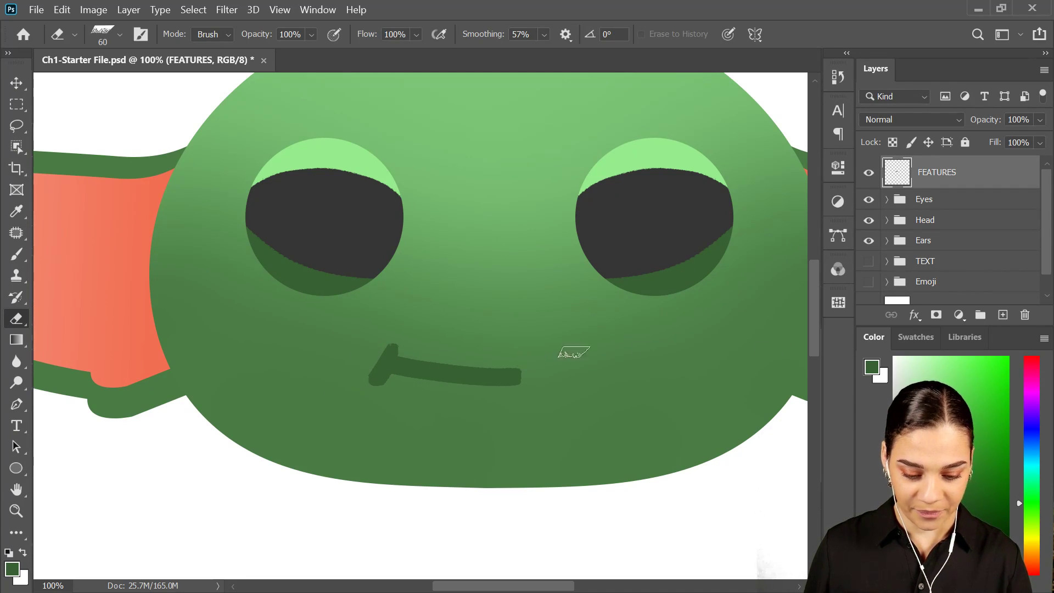
# - Duplicate the half mouth, flip the copy horizontally, join it to the original and merge both into the FEATURES layer
pyautogui.hotkey('ctrl', 'j')
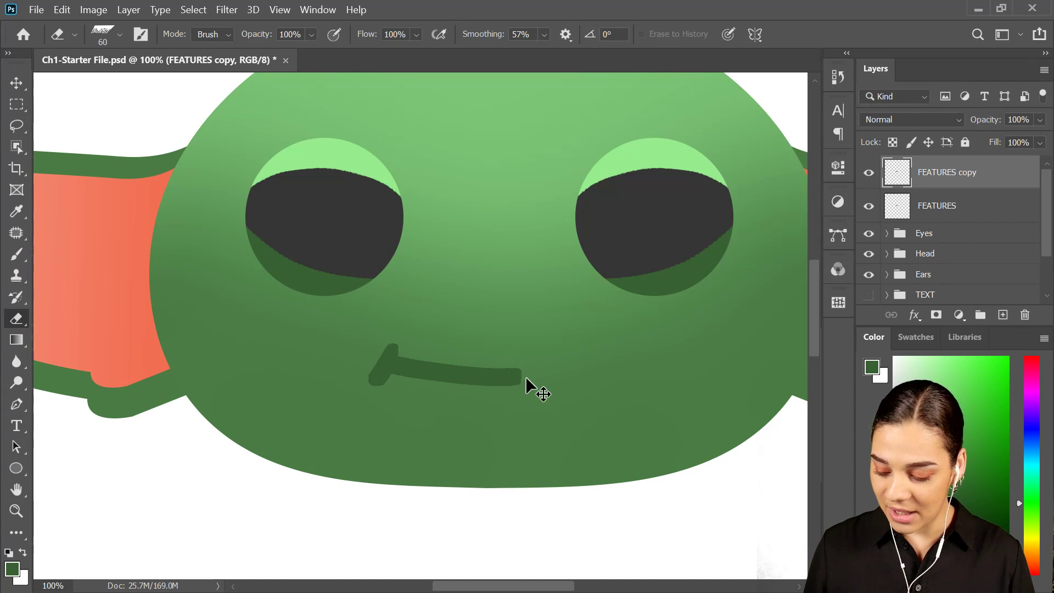
pyautogui.hotkey('ctrl', 't')
pyautogui.rightClick(453, 373)
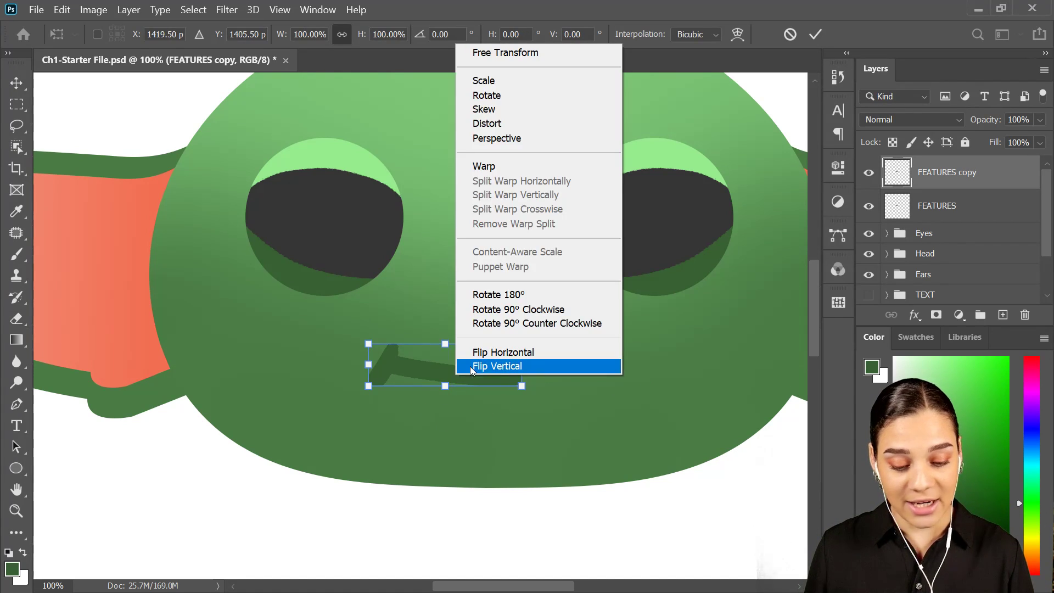
pyautogui.click(502, 352)
pyautogui.moveTo(482, 379); pyautogui.dragTo(568, 373)
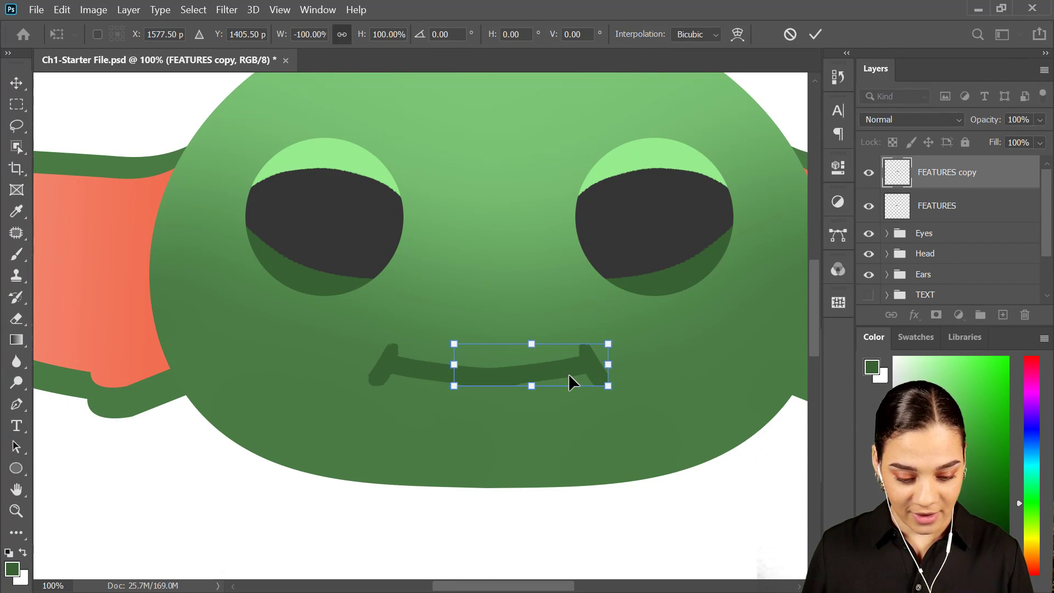
pyautogui.press('Return')
pyautogui.press('e')
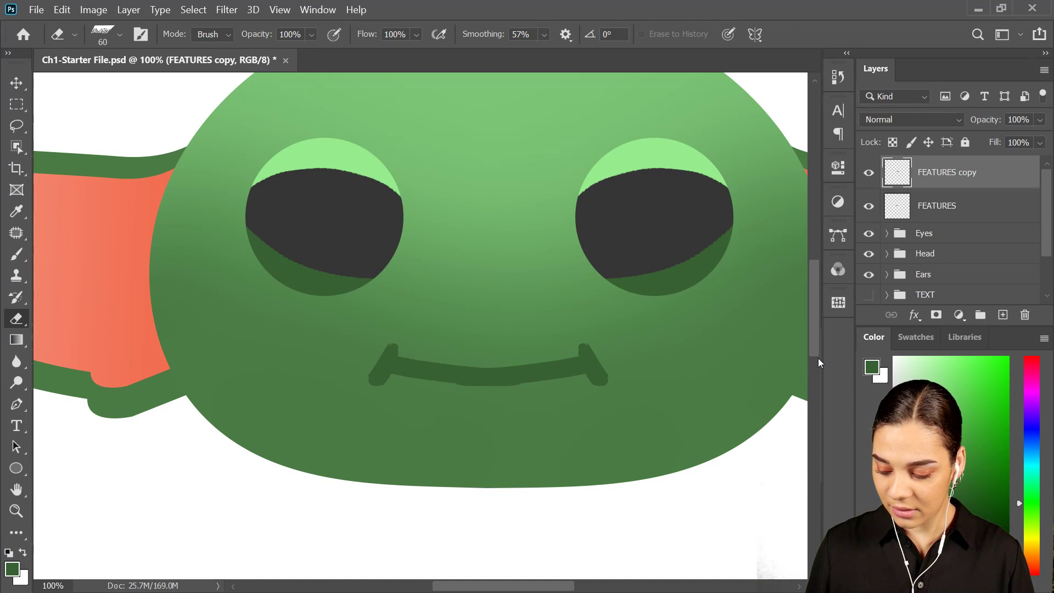
pyautogui.hotkey('ctrl', 'e')
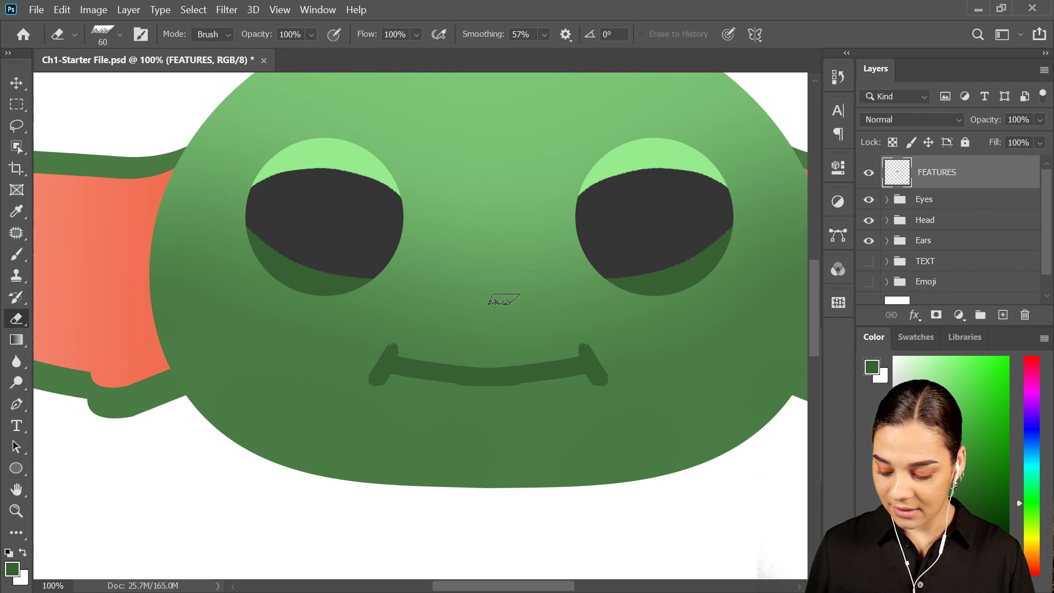
# - Paint half of a small dark green nose above the mouth and complete it with a horizontally flipped copy of the stroke
pyautogui.press('b')
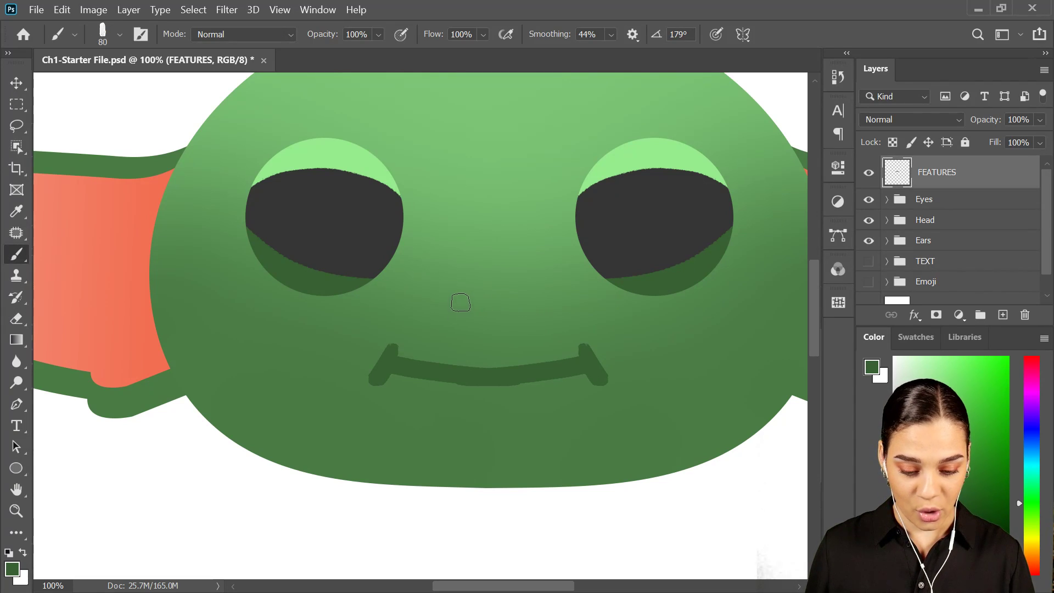
pyautogui.moveTo(460, 303); pyautogui.dragTo(482, 311)
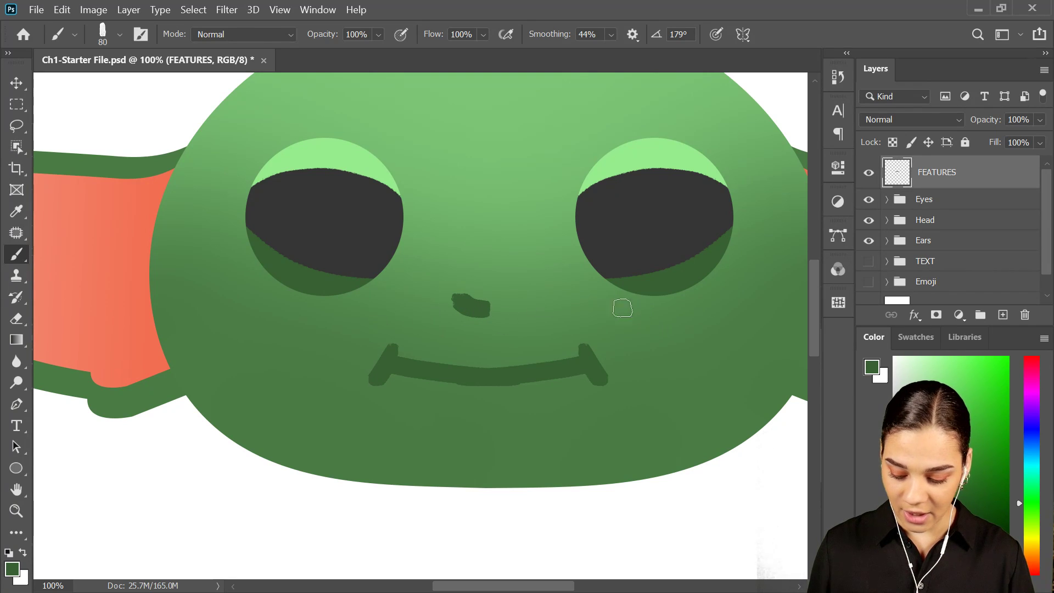
pyautogui.press('l')
pyautogui.moveTo(463, 272)
pyautogui.mouseDown()
pyautogui.moveTo(448, 317)
pyautogui.moveTo(489, 320)
pyautogui.moveTo(474, 263)
pyautogui.mouseUp()
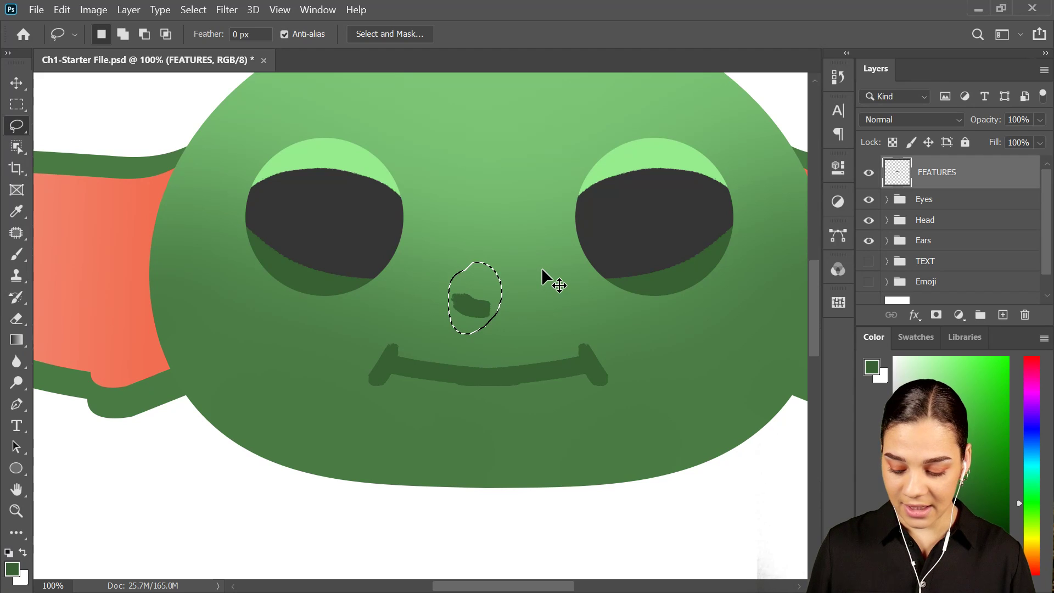
pyautogui.hotkey('ctrl', 'j')
pyautogui.hotkey('ctrl', 't')
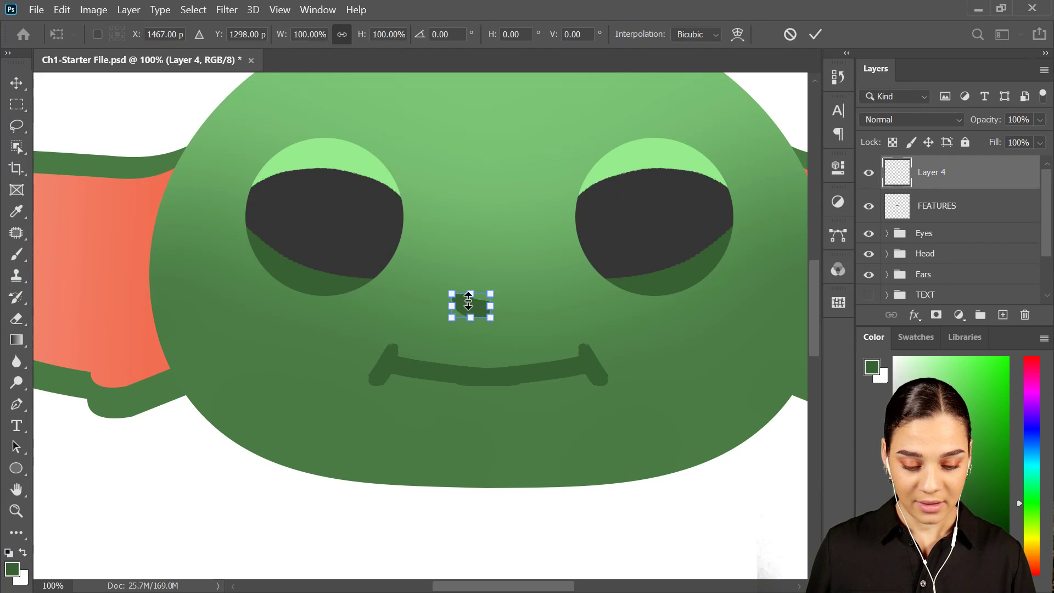
pyautogui.rightClick(468, 302)
pyautogui.click(540, 570)
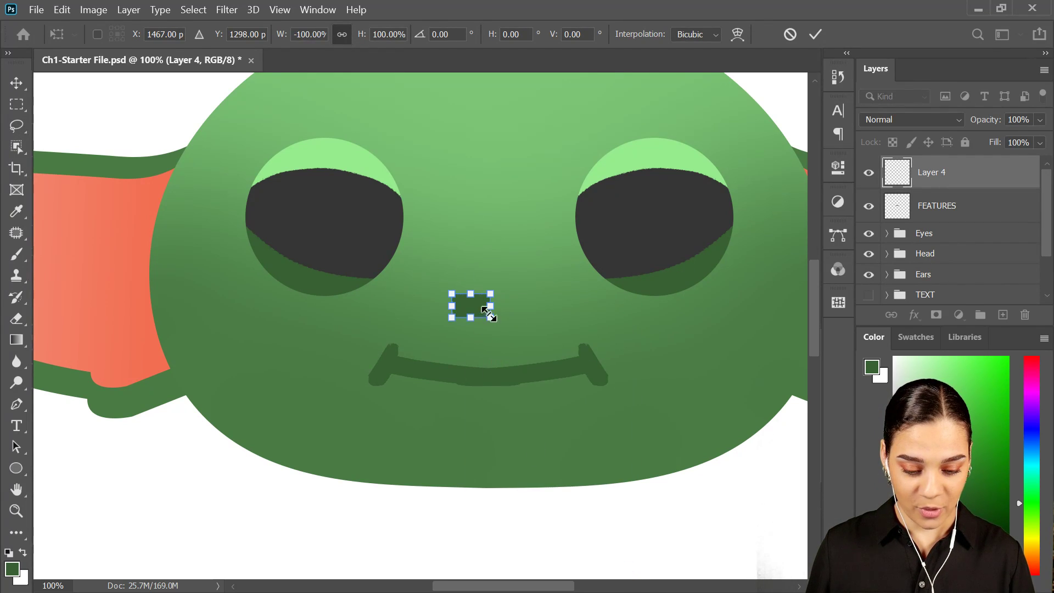
pyautogui.moveTo(476, 304); pyautogui.dragTo(503, 311)
pyautogui.press('Return')
# - Examine the new nose and mouth up close and against the whole head
pyautogui.hotkey('ctrl', '-')
pyautogui.hotkey('ctrl', '-')
pyautogui.hotkey('ctrl', '-')
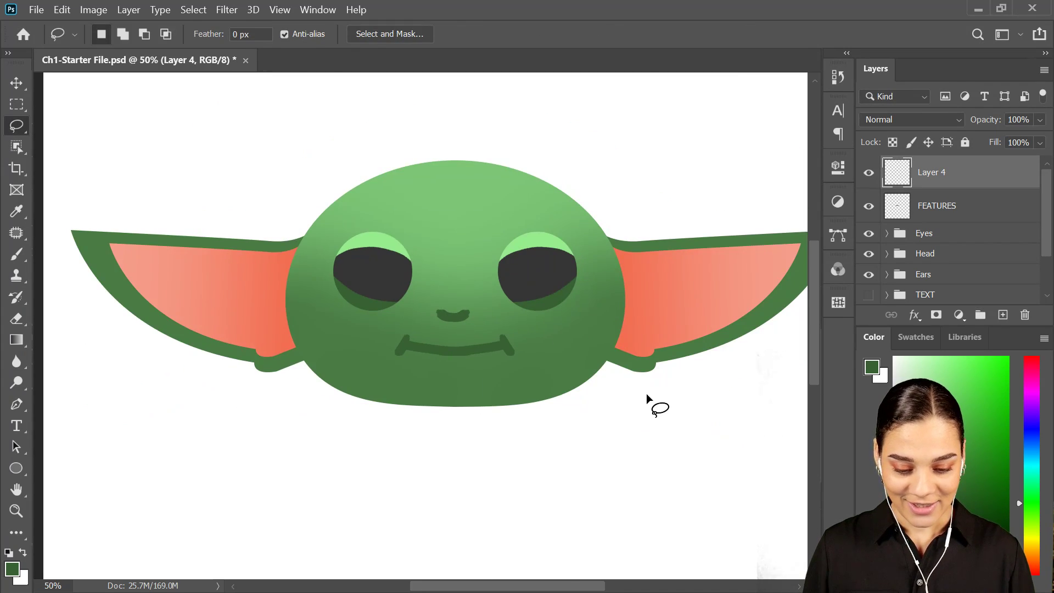
pyautogui.hotkey('ctrl', '+')
pyautogui.hotkey('ctrl', '+')
pyautogui.hotkey('ctrl', '+')
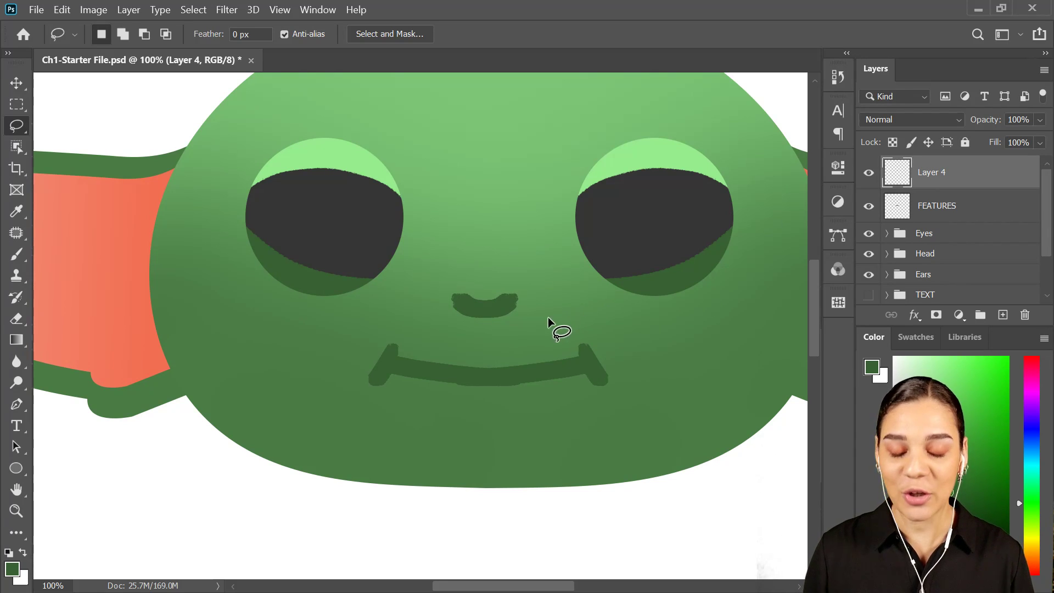
pyautogui.hotkey('ctrl', '-')
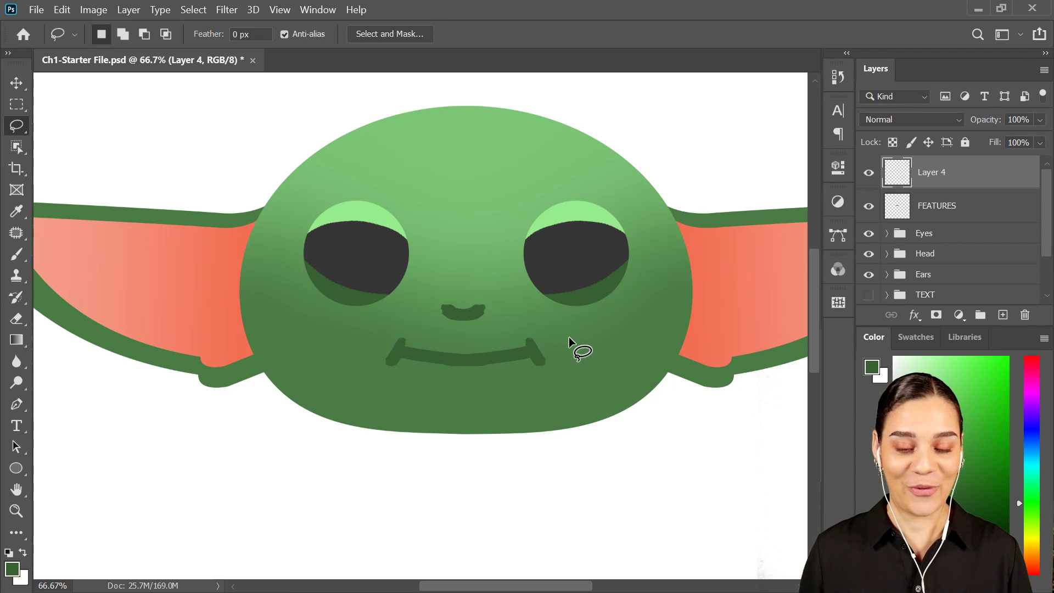
pyautogui.hotkey('ctrl', '-')
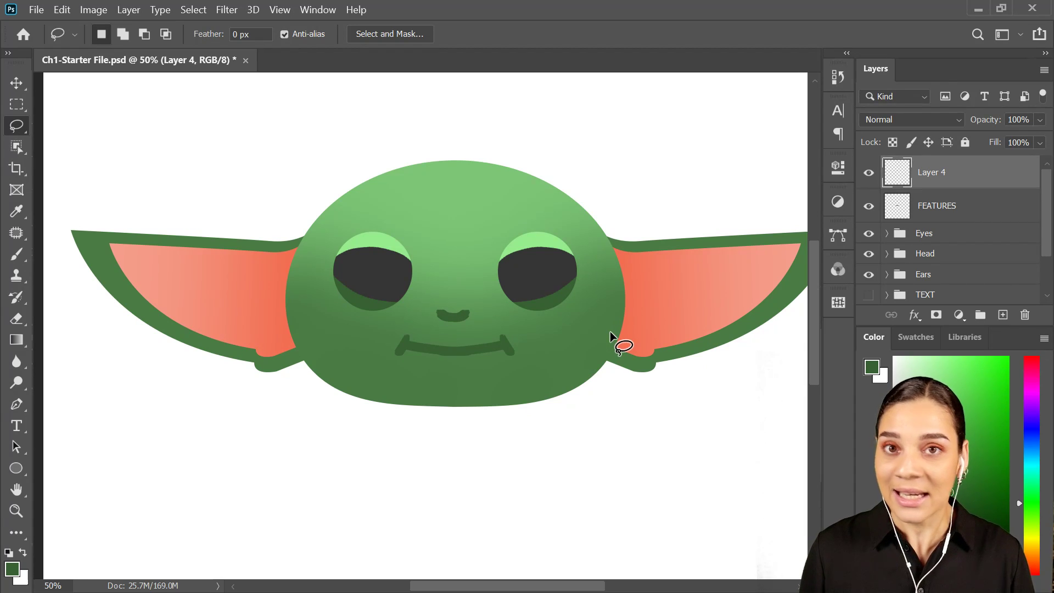
pyautogui.hotkey('ctrl', '+')
pyautogui.moveTo(537, 268); pyautogui.dragTo(526, 260)
pyautogui.hotkey('ctrl', '+')
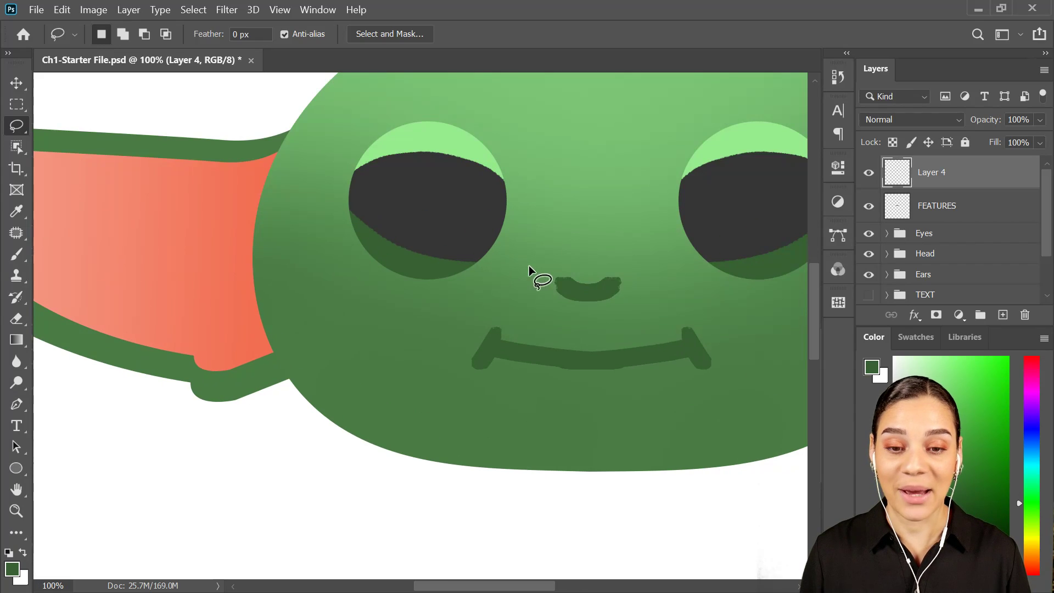
pyautogui.moveTo(675, 205); pyautogui.dragTo(558, 291)
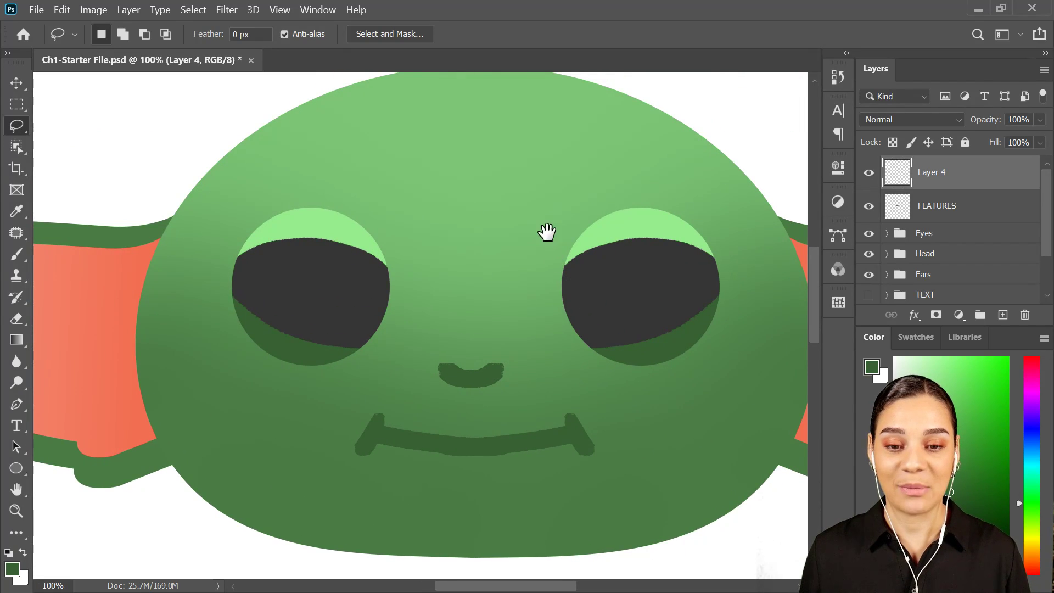
pyautogui.moveTo(546, 232); pyautogui.dragTo(536, 292)
pyautogui.hotkey('ctrl', '-')
pyautogui.hotkey('ctrl', '-')
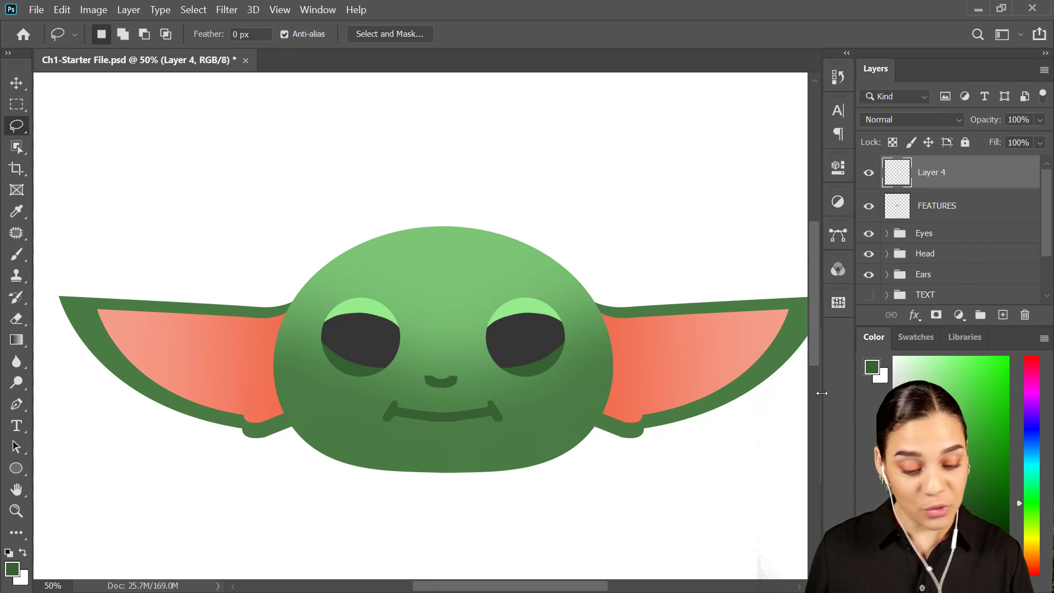
# - Group Layer 4, FEATURES, Eyes, Head and Ears together and hide the resulting group
pyautogui.keyDown('shift'); pyautogui.click(950, 278); pyautogui.keyUp('shift')
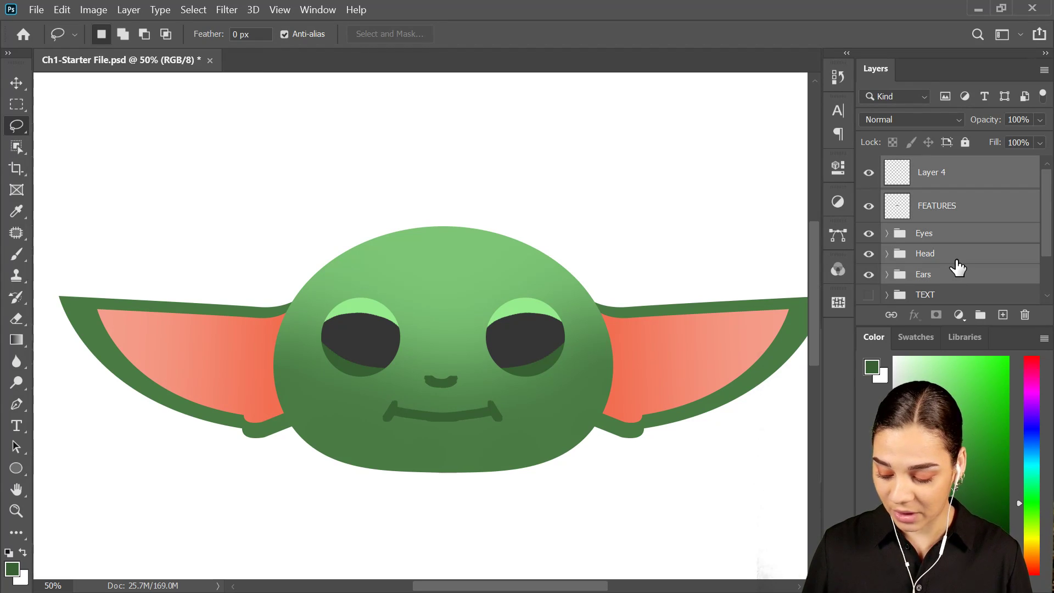
pyautogui.hotkey('ctrl', 'g')
pyautogui.click(869, 167)
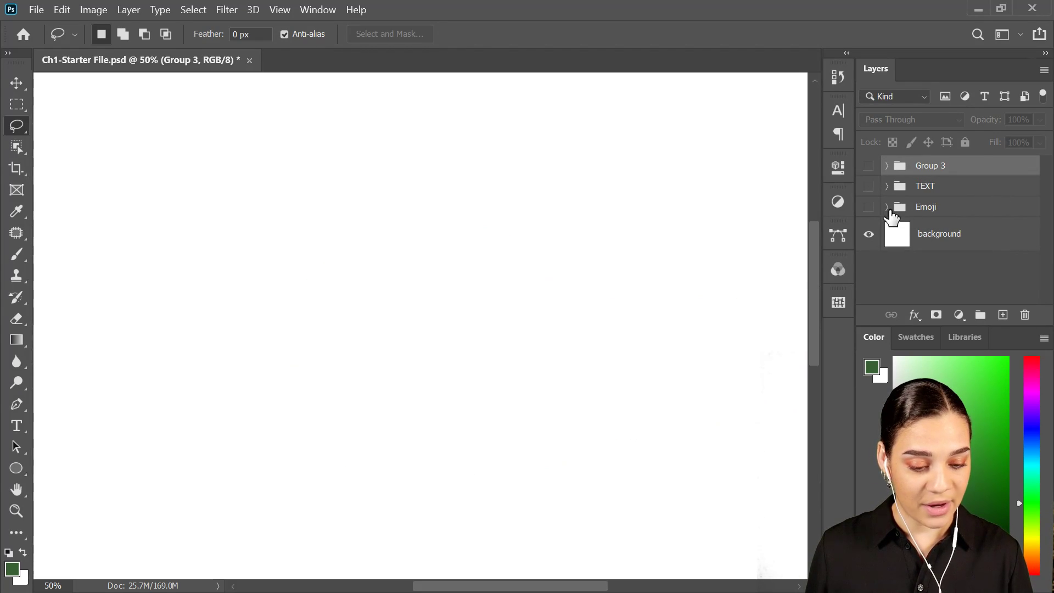
# - Show the Emoji group and inspect its finished character illustration
pyautogui.click(868, 207)
pyautogui.moveTo(611, 441); pyautogui.dragTo(574, 237)
pyautogui.hotkey('ctrl', '-')
pyautogui.hotkey('ctrl', '+')
pyautogui.hotkey('ctrl', '+')
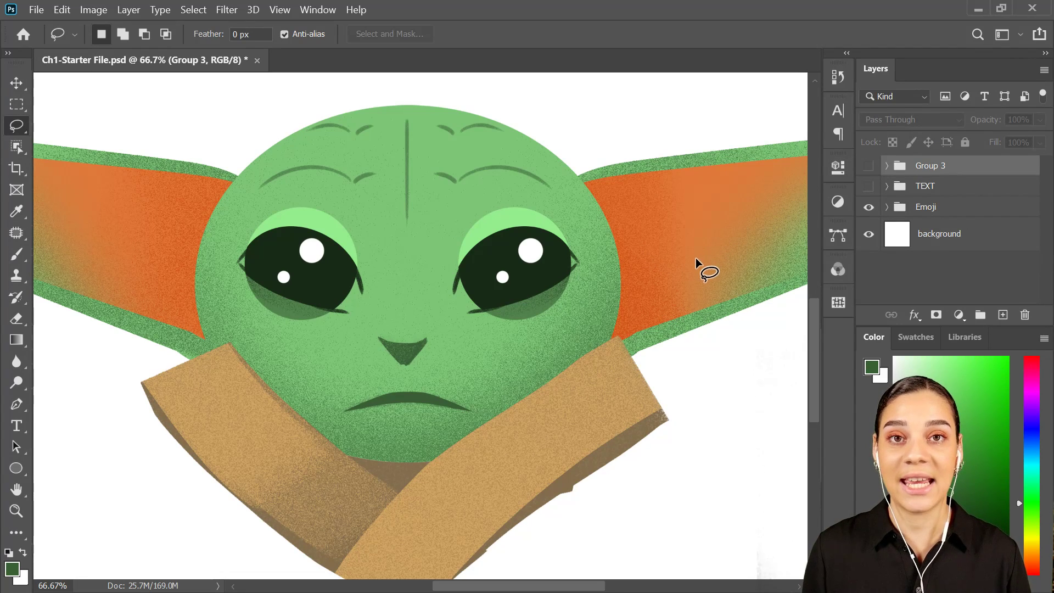
# - Show Group 3, set its blend mode to Pass Through, and hide the group again
pyautogui.click(868, 166)
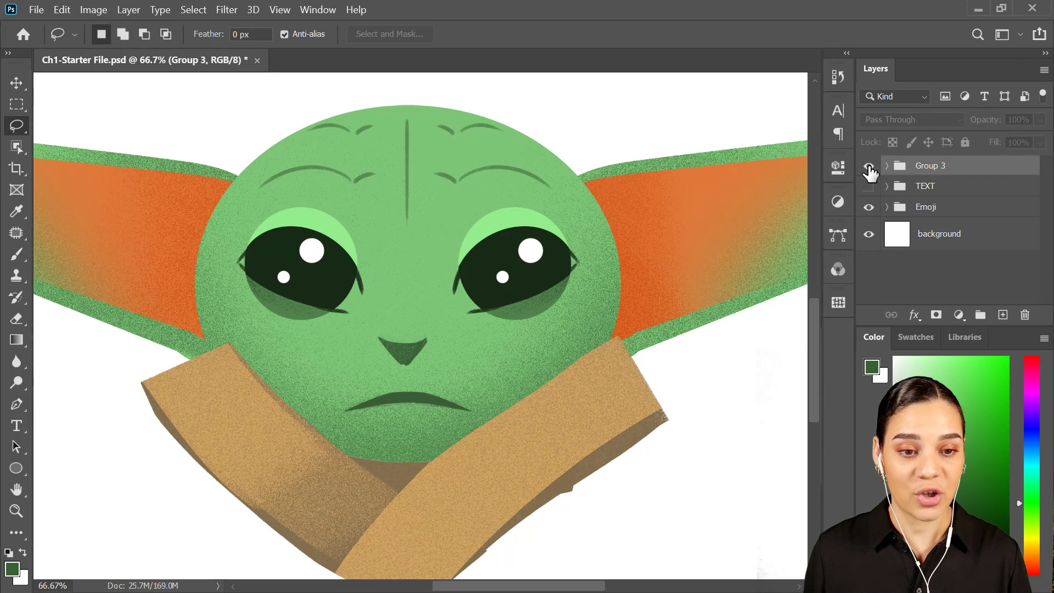
pyautogui.click(907, 117)
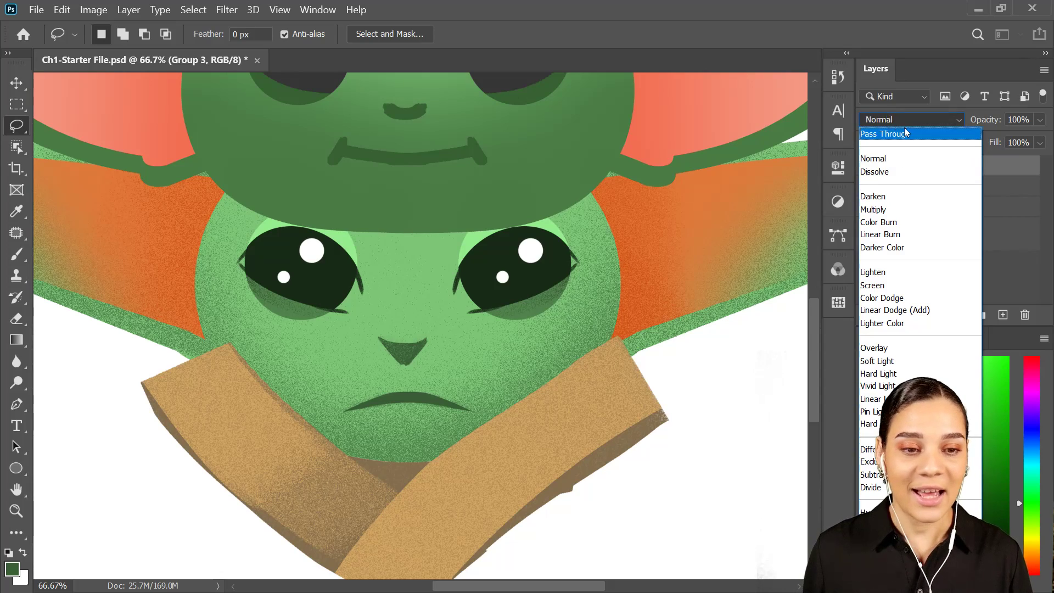
pyautogui.click(889, 133)
pyautogui.click(868, 165)
# - Scale the Emoji group to about 112% and move it up towards the middle of the canvas
pyautogui.hotkey('ctrl', '-')
pyautogui.hotkey('ctrl', '-')
pyautogui.hotkey('ctrl', '-')
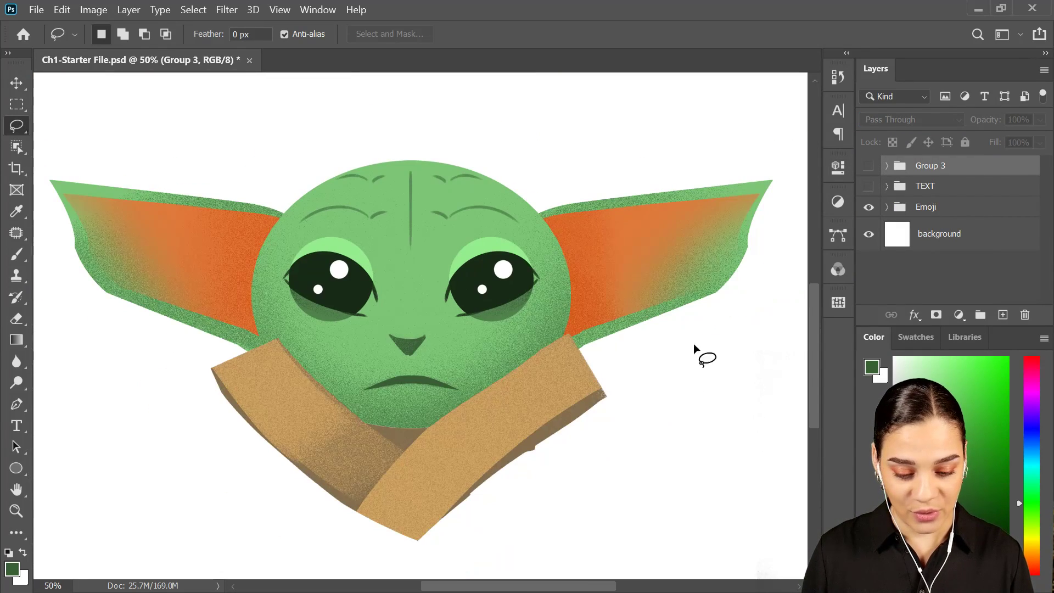
pyautogui.click(955, 207)
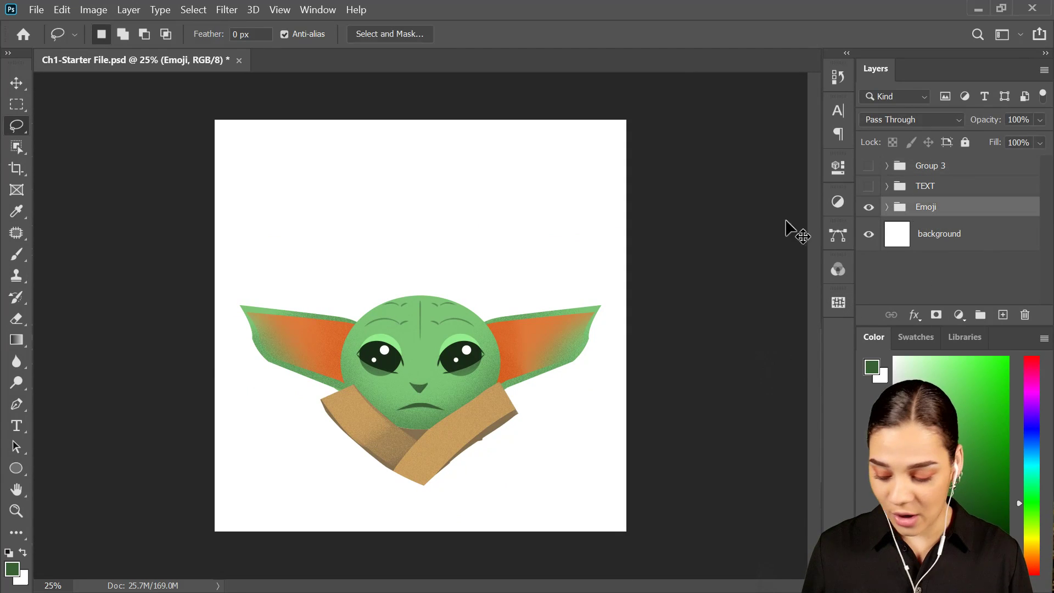
pyautogui.hotkey('ctrl', 't')
pyautogui.moveTo(602, 296); pyautogui.dragTo(620, 284)
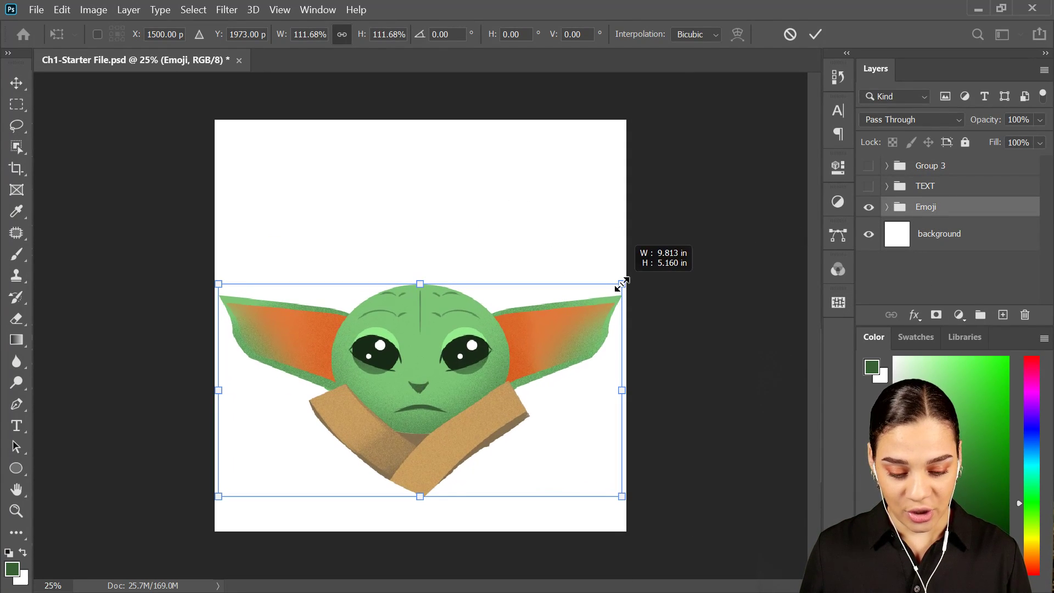
pyautogui.moveTo(512, 364); pyautogui.dragTo(516, 318)
pyautogui.press('l')
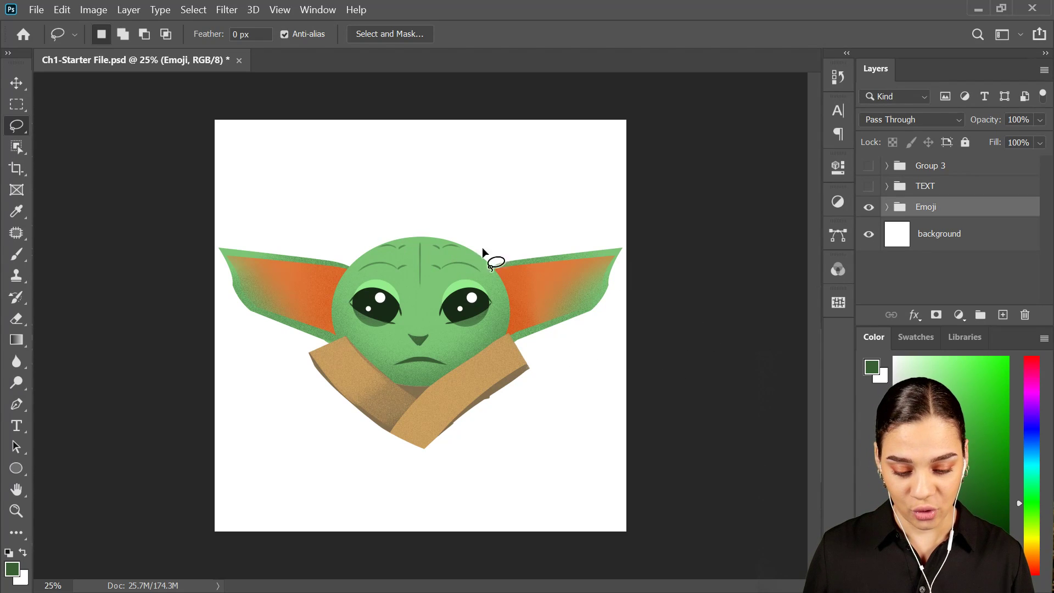
# - Open the Save As dialog for the document
pyautogui.click(41, 8)
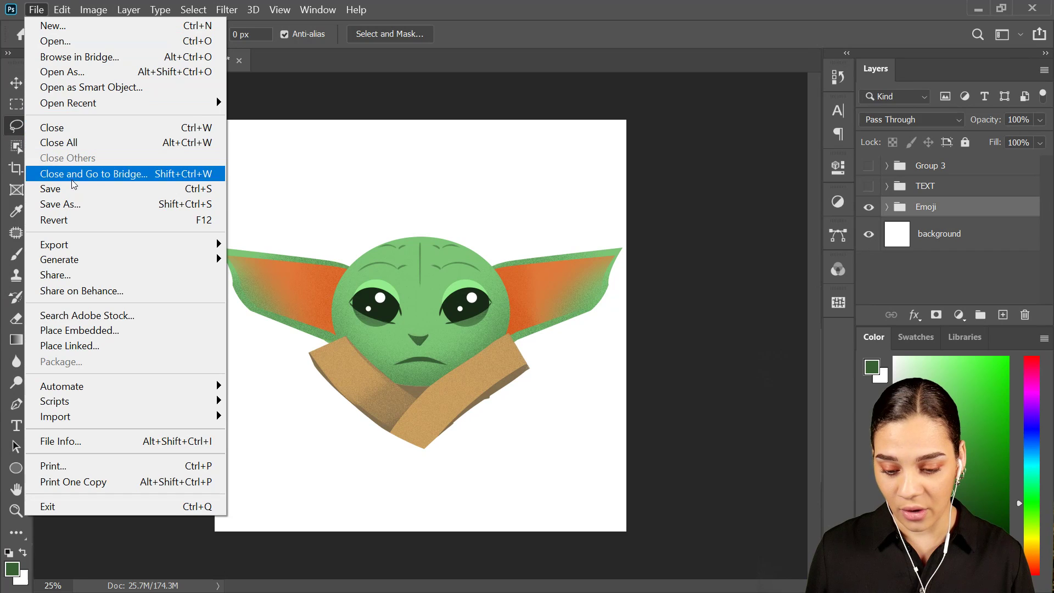
pyautogui.click(71, 204)
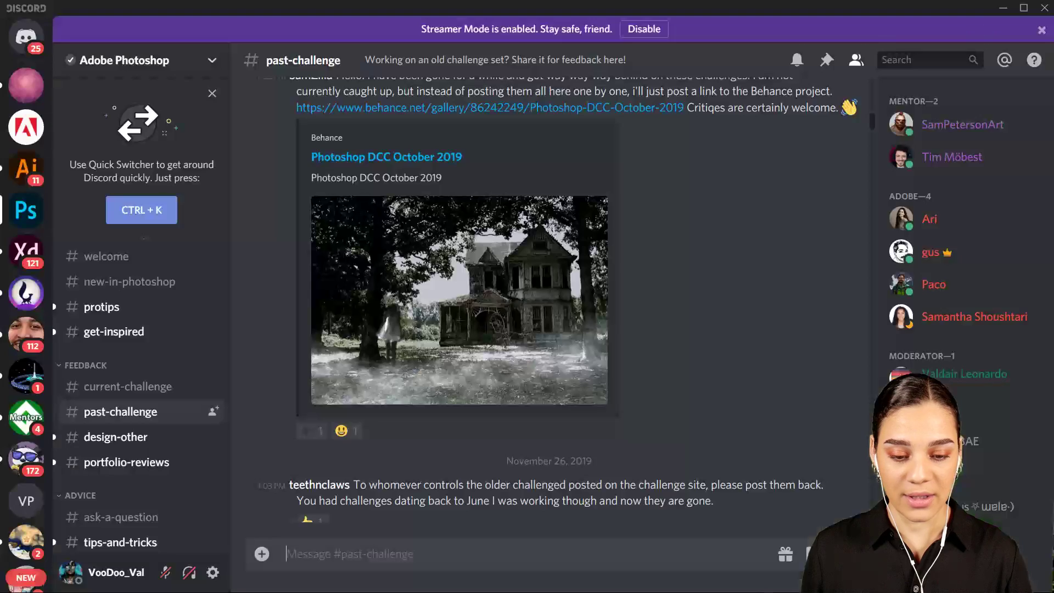
# - Switch to Discord and open the current-challenge channel of the Adobe Photoshop server
pyautogui.click(158, 389)
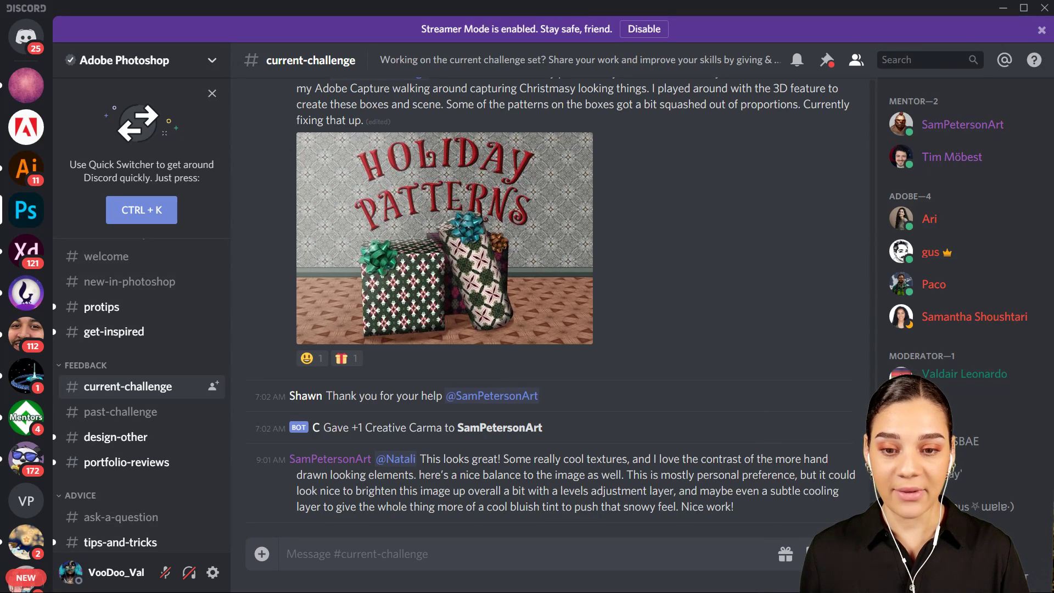
pyautogui.click(685, 395)
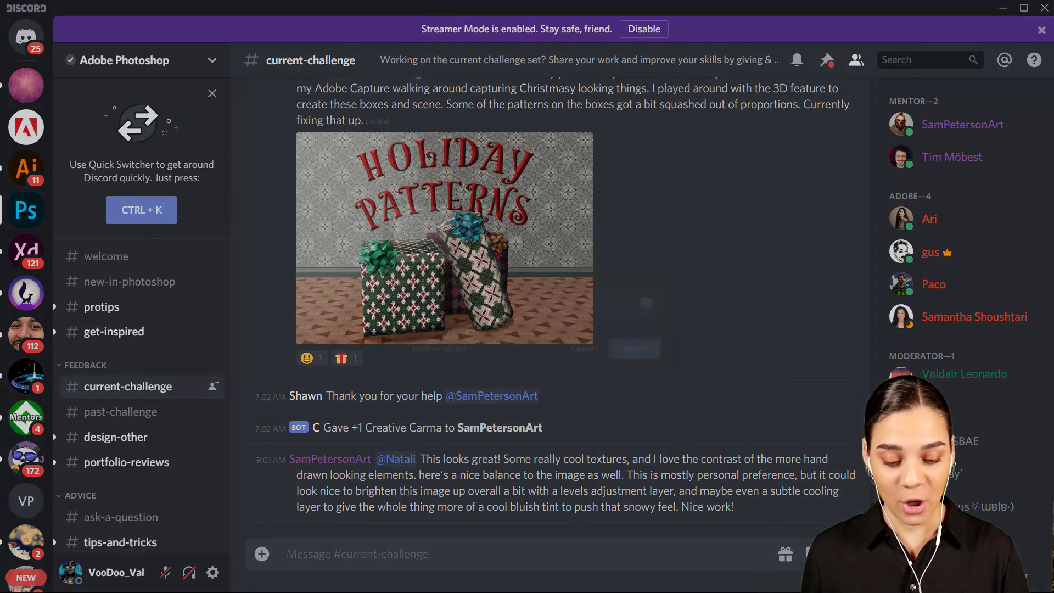
pyautogui.click(677, 368)
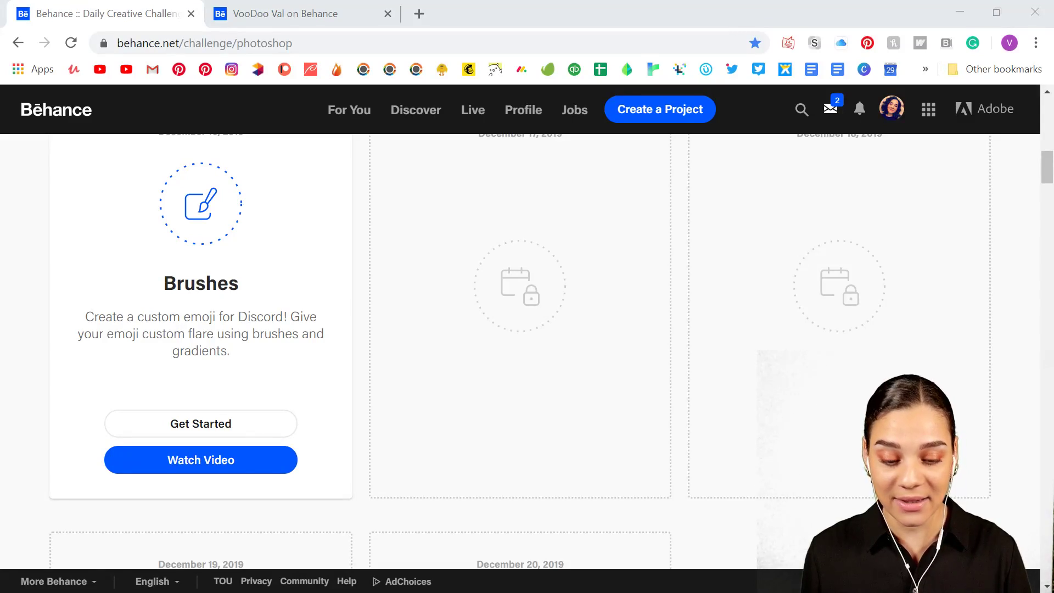
# - Switch to Behance, go to the account's own profile and open the Dec Ps DCC project for editing
pyautogui.scroll(10, 722, 367)
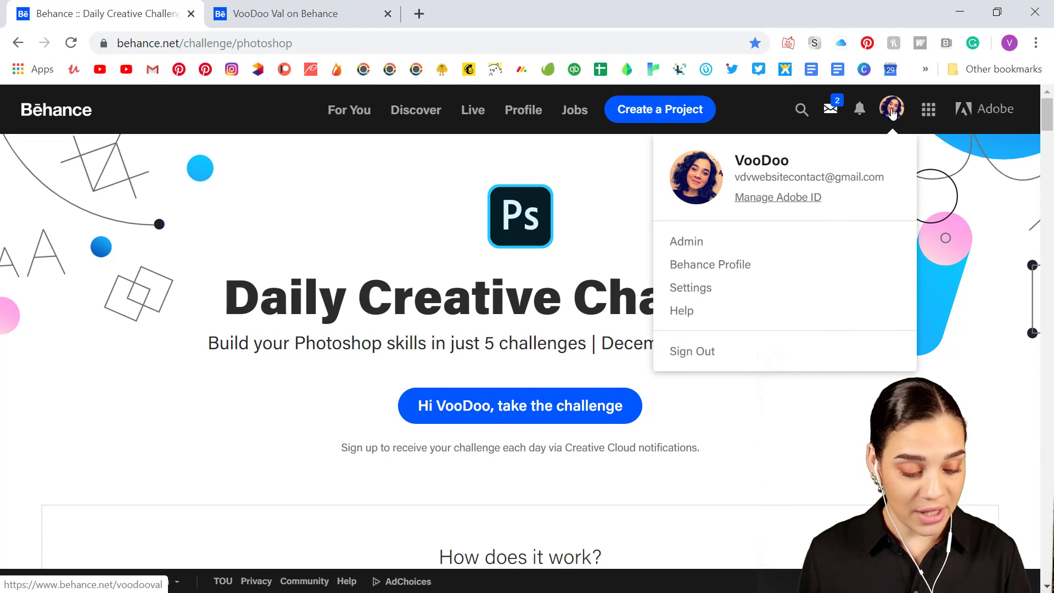
pyautogui.click(893, 113)
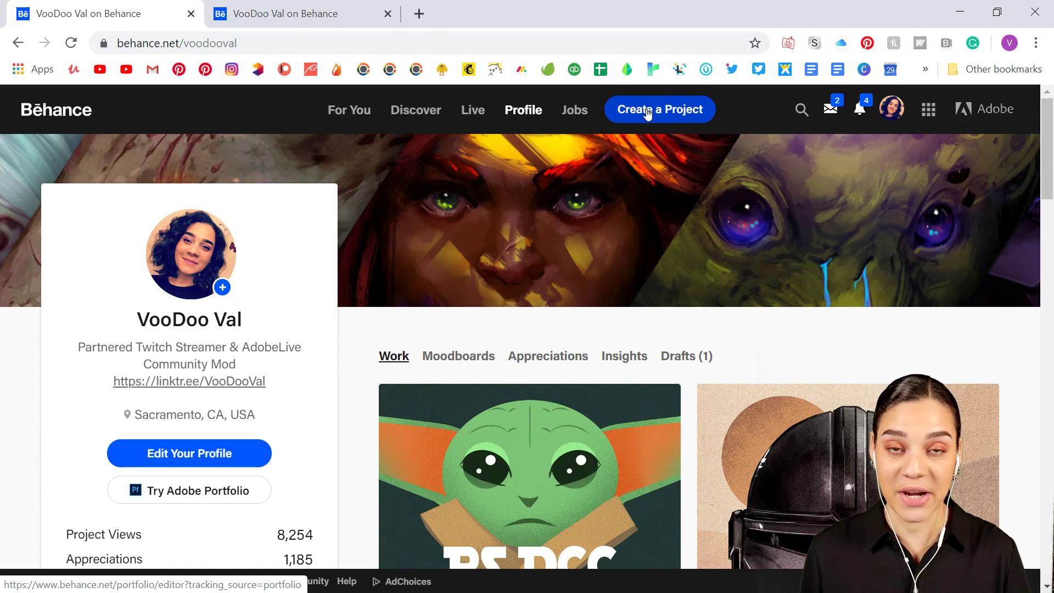
pyautogui.scroll(-4, 665, 197)
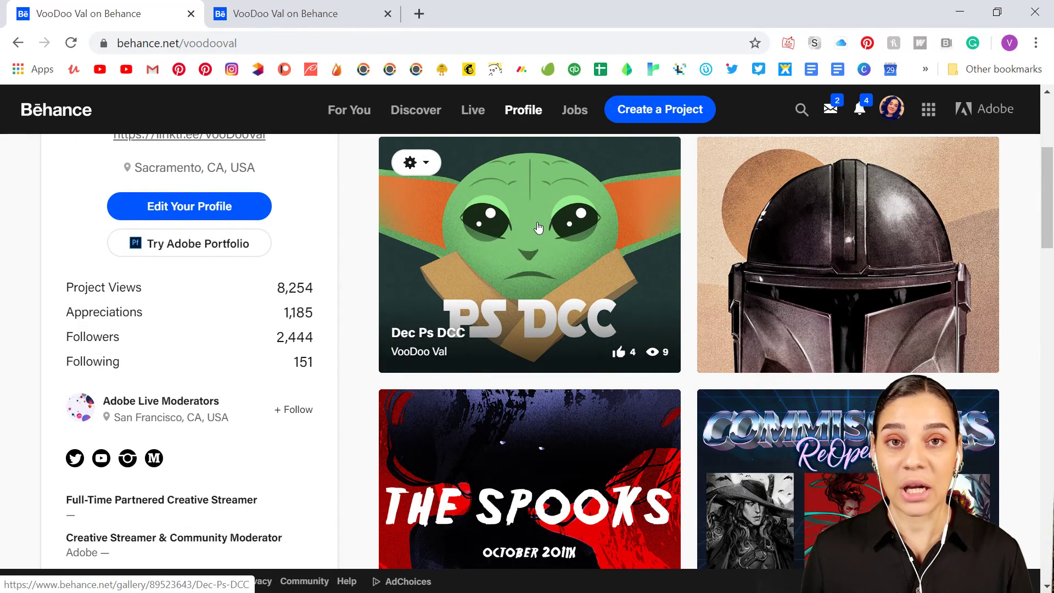
pyautogui.click(413, 166)
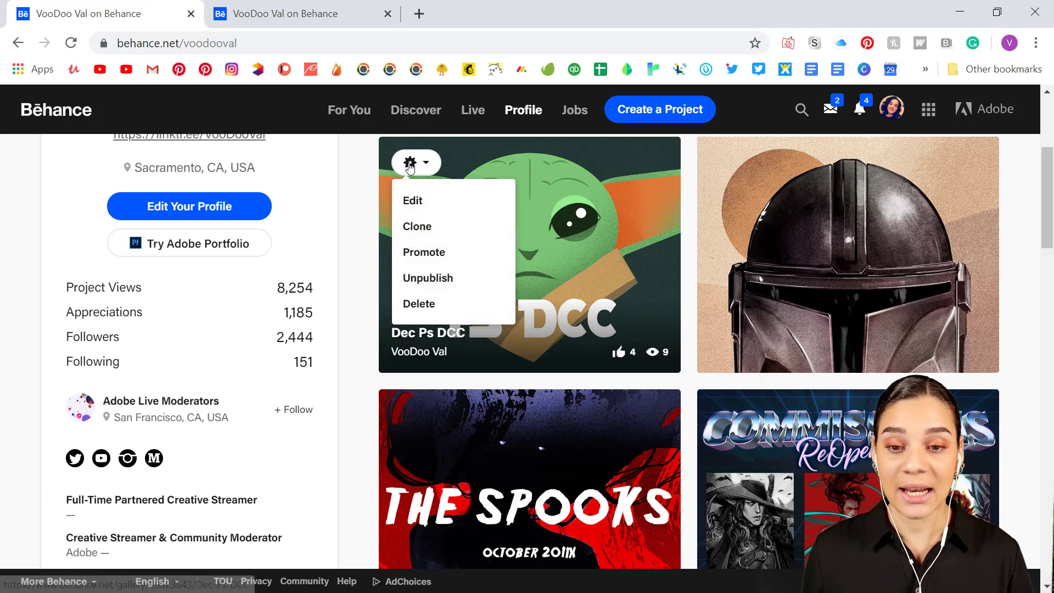
pyautogui.click(420, 203)
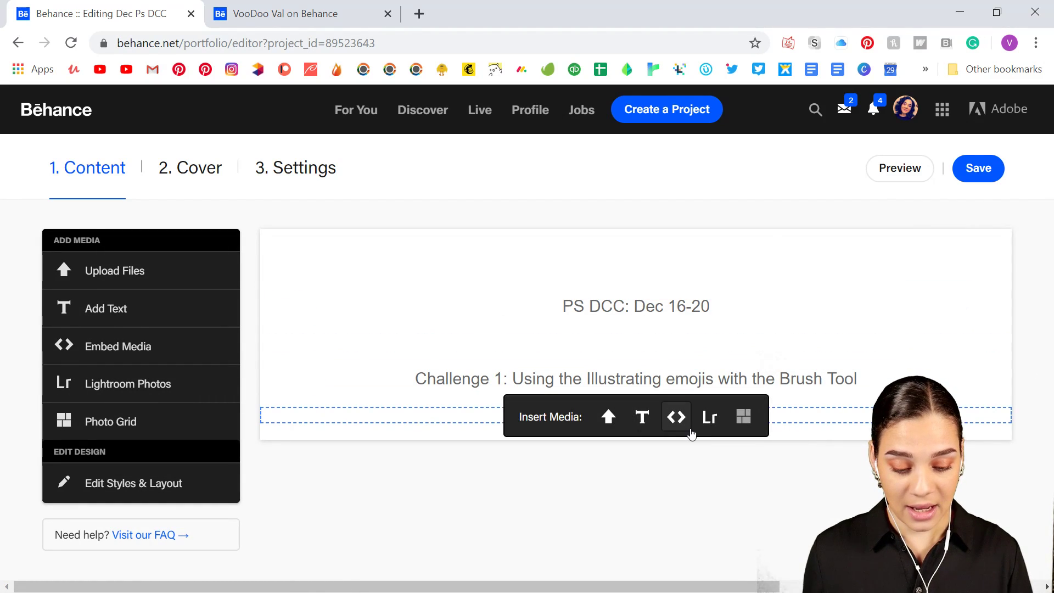
# - Upload the character illustration below the Challenge 1 text and save the project
pyautogui.moveTo(710, 417)
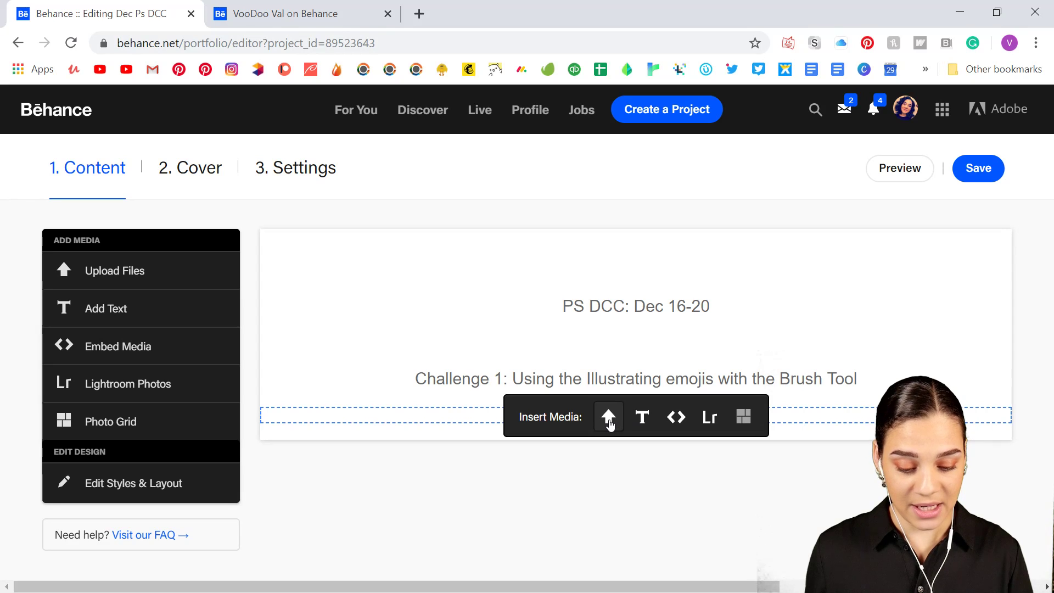
pyautogui.click(608, 417)
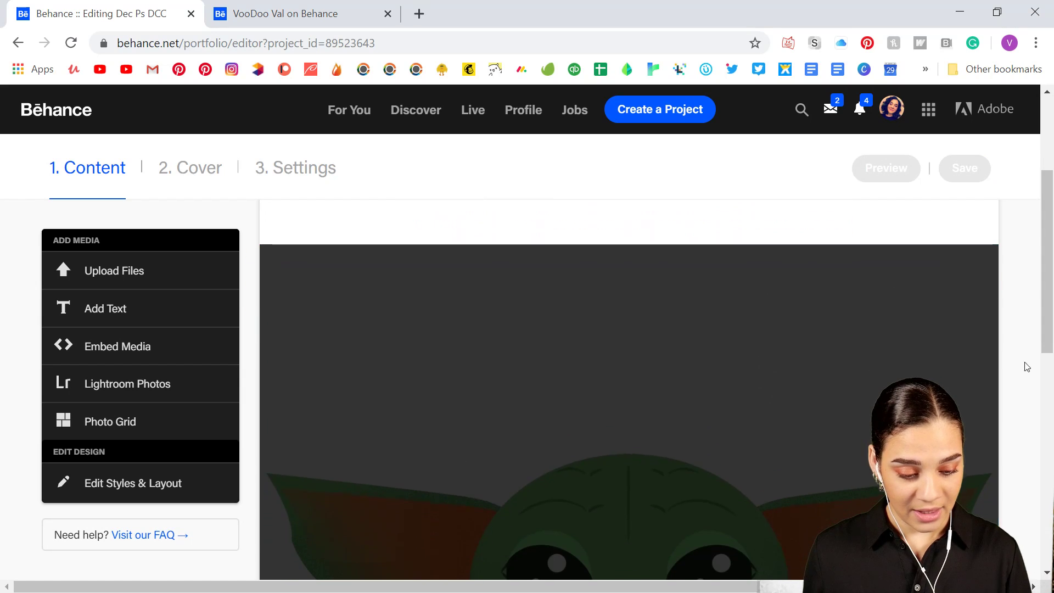
pyautogui.scroll(-5, 814, 311)
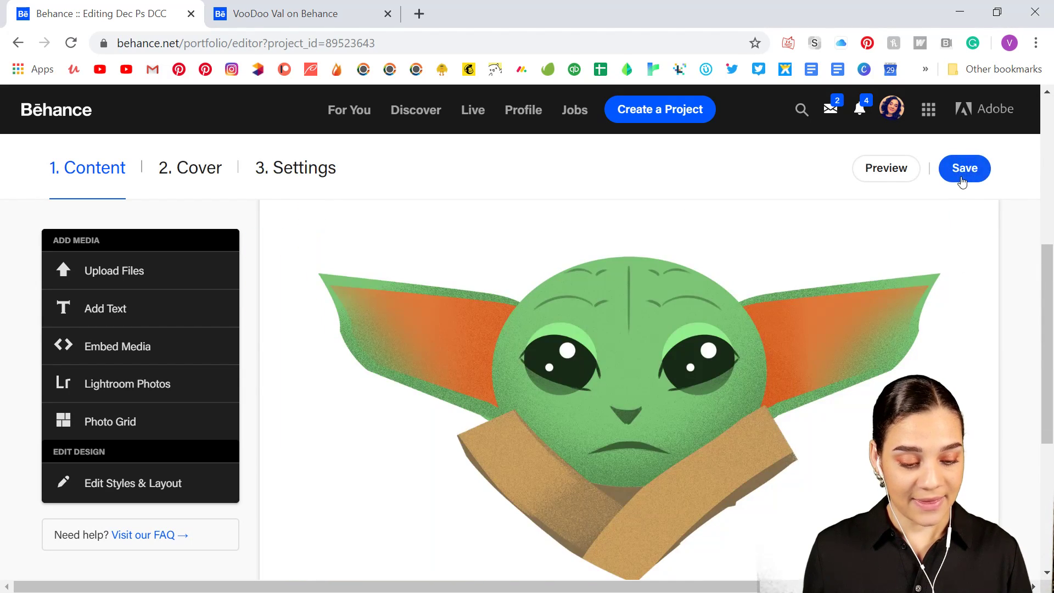
pyautogui.click(964, 168)
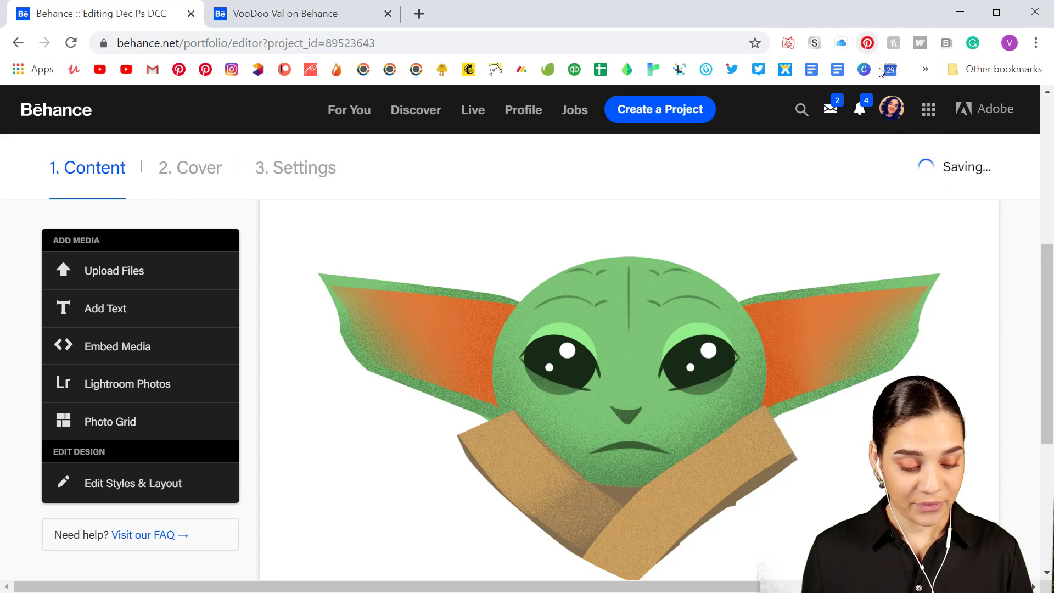
# - Return to the profile, open the published Dec Ps DCC project and review its uploaded illustration
pyautogui.moveTo(874, 105)
pyautogui.click(710, 264)
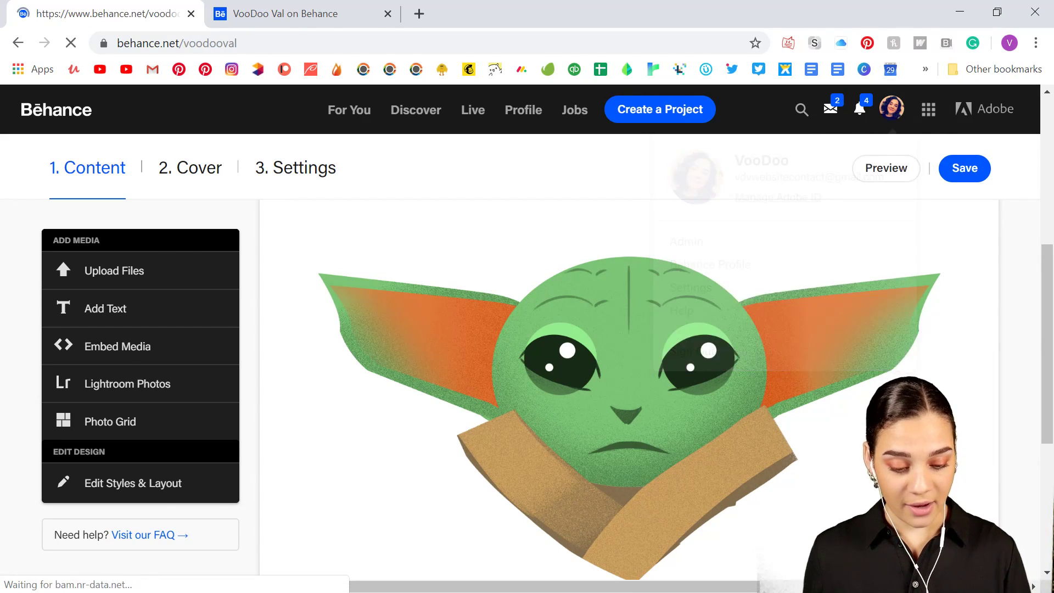
pyautogui.scroll(-5, 528, 291)
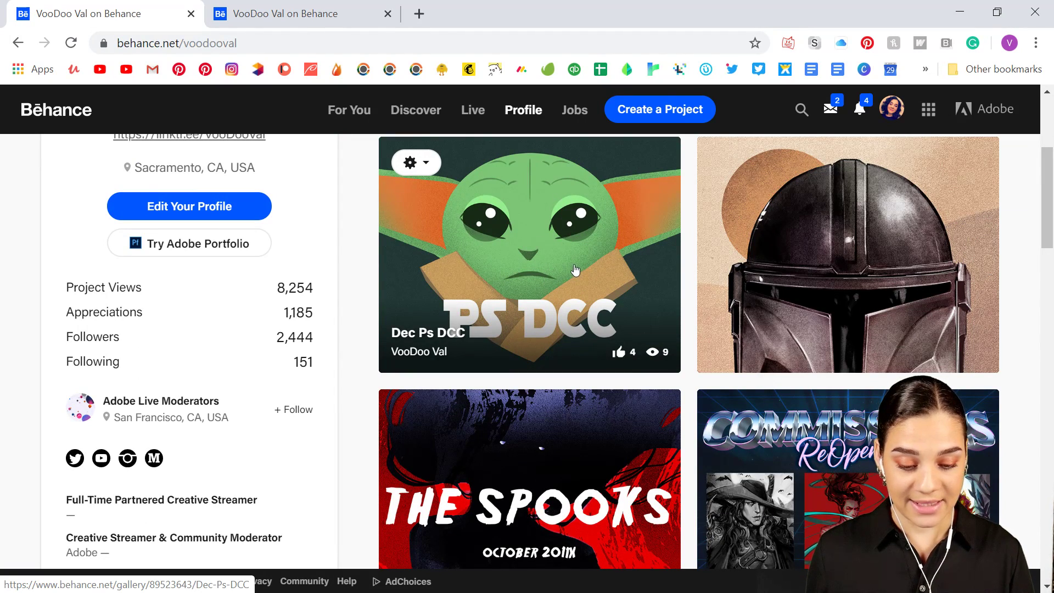
pyautogui.click(575, 269)
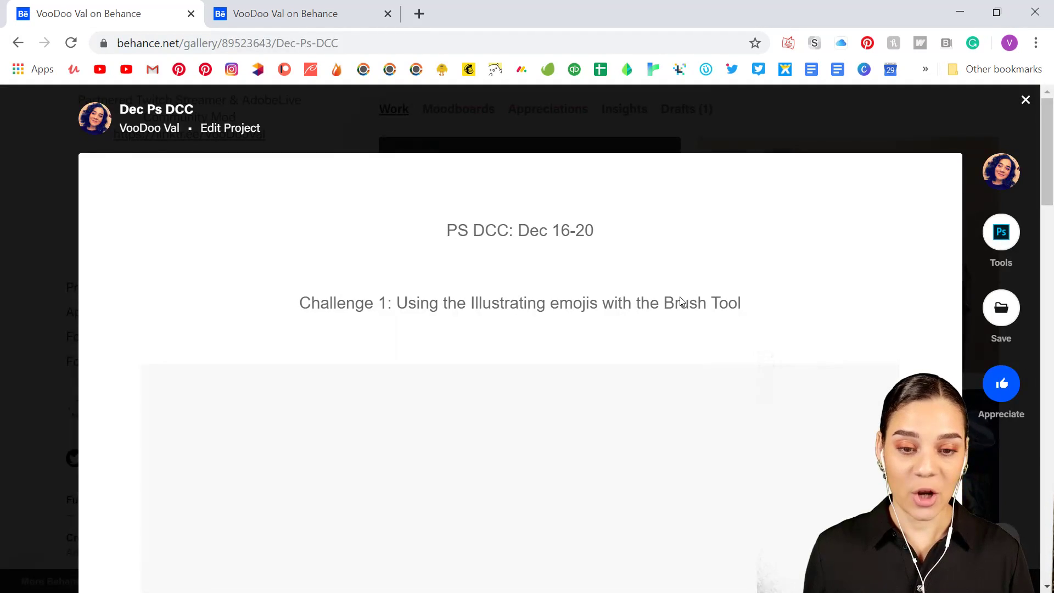
pyautogui.scroll(-10, 681, 301)
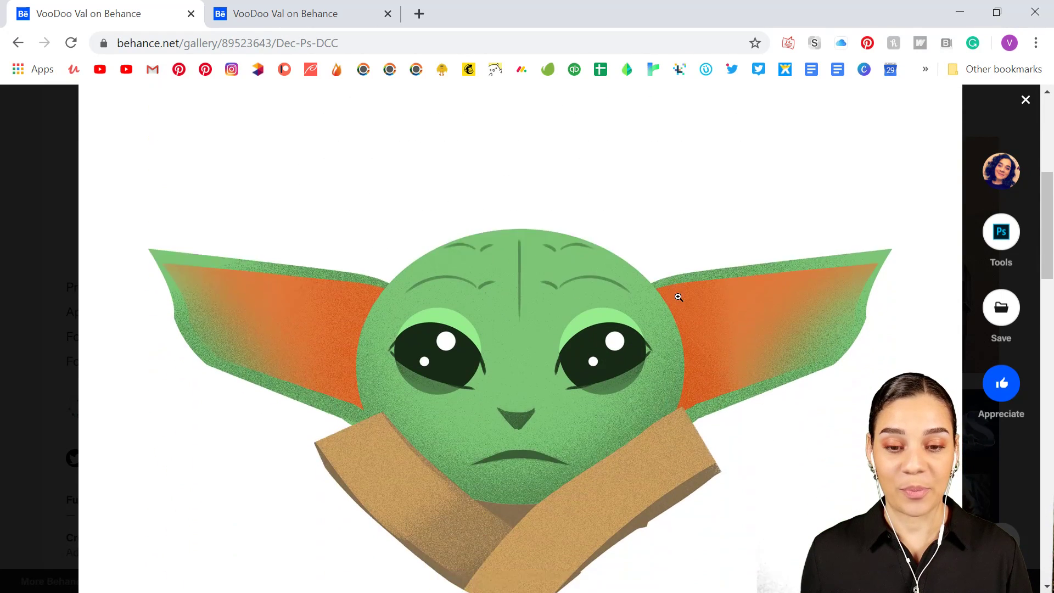
pyautogui.scroll(5, 679, 296)
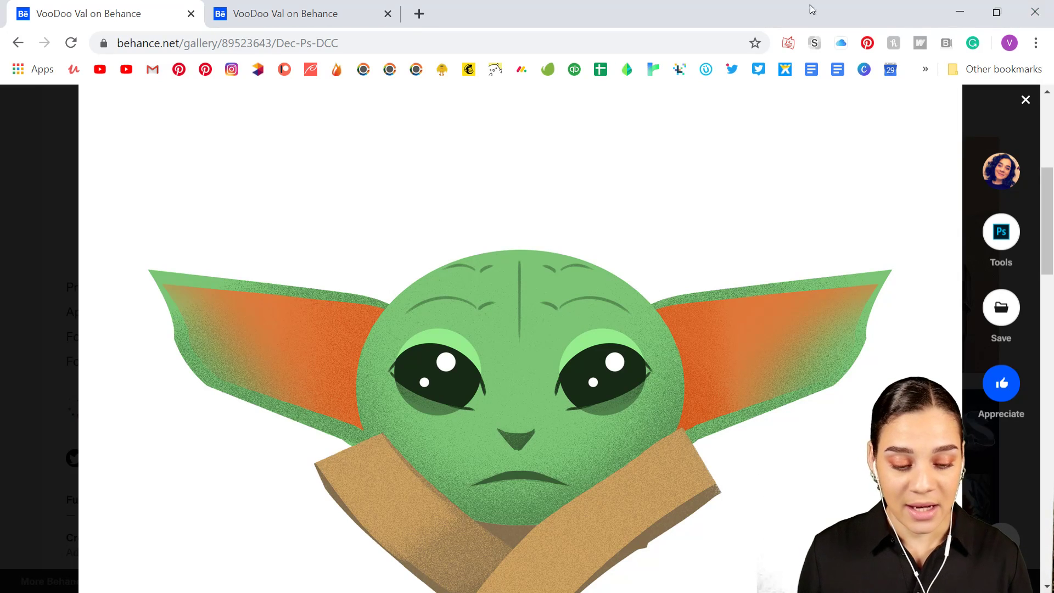
# - Switch back to Photoshop and add a new empty layer directly above the Emoji group
pyautogui.hotkey('alt', 'Tab')
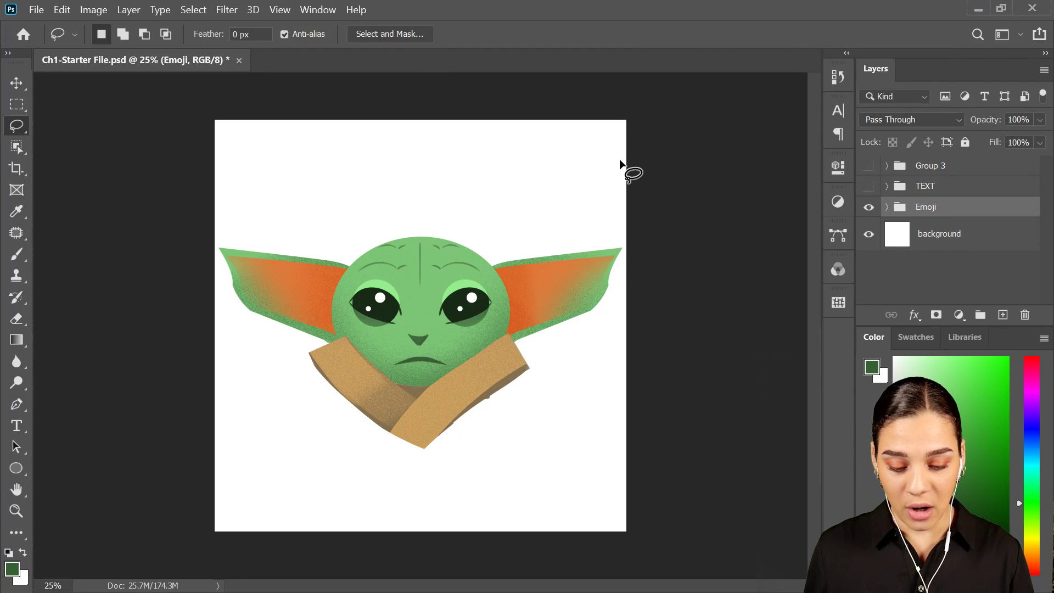
pyautogui.hotkey('ctrl', '+')
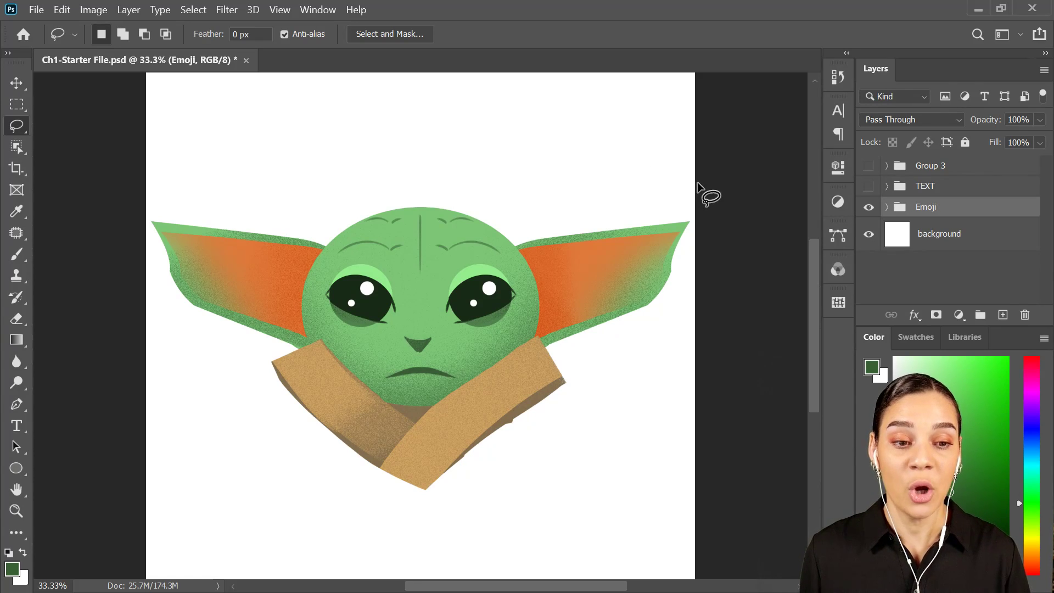
pyautogui.hotkey('ctrl', 'shift', 'alt', 'n')
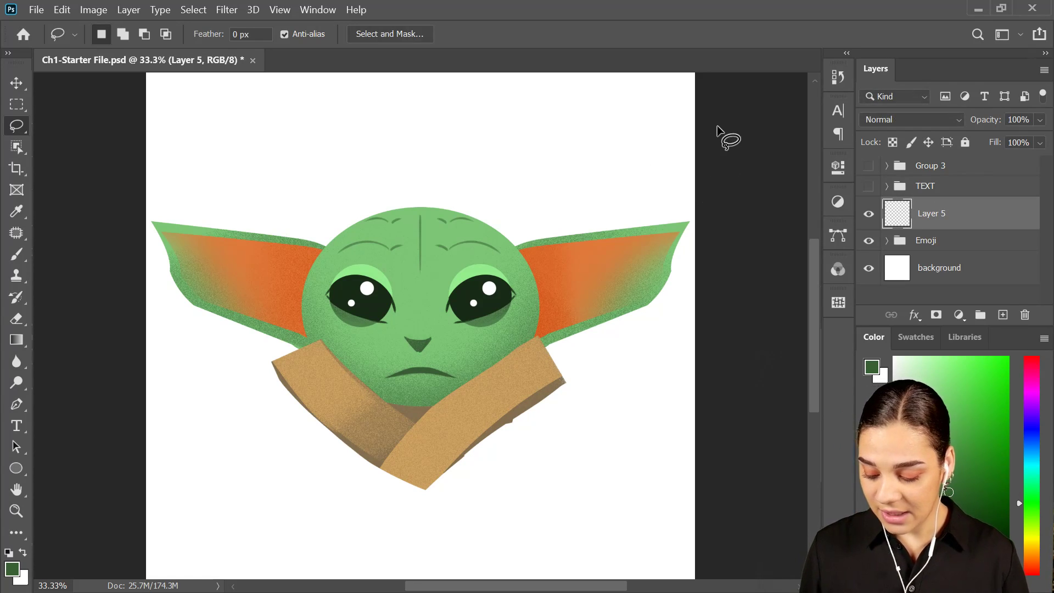
# - Activate the Brush tool, open its detailed brush settings and choose the textured 90 px brush tip
pyautogui.press('b')
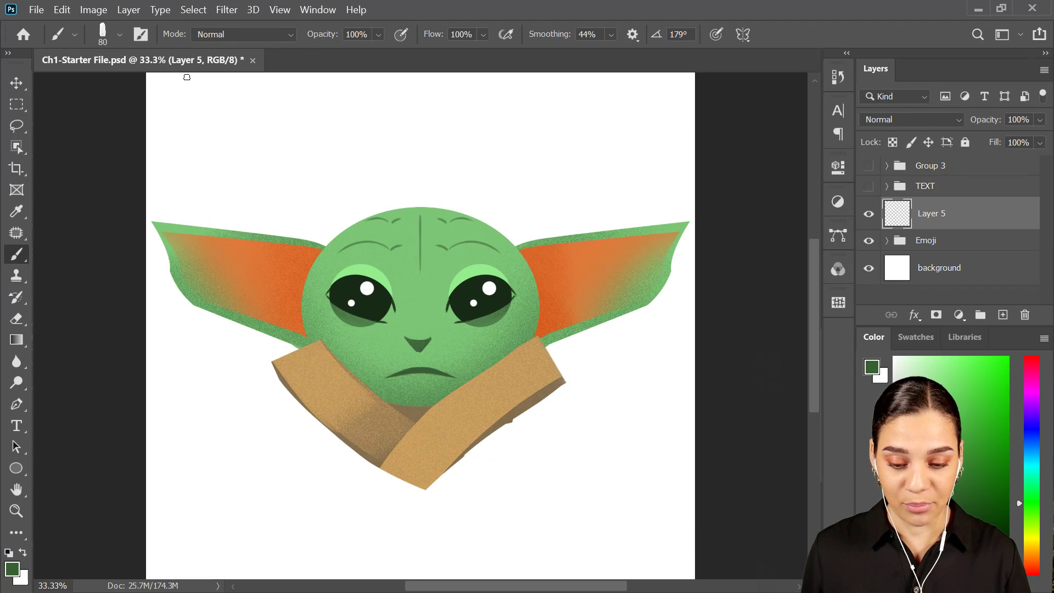
pyautogui.hotkey('ctrl', '+')
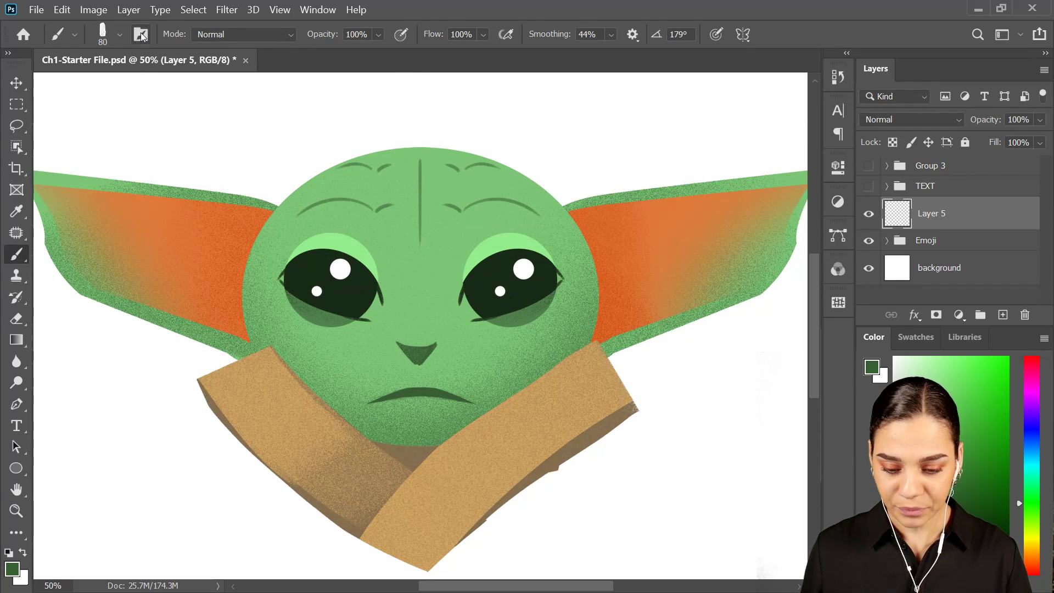
pyautogui.click(141, 35)
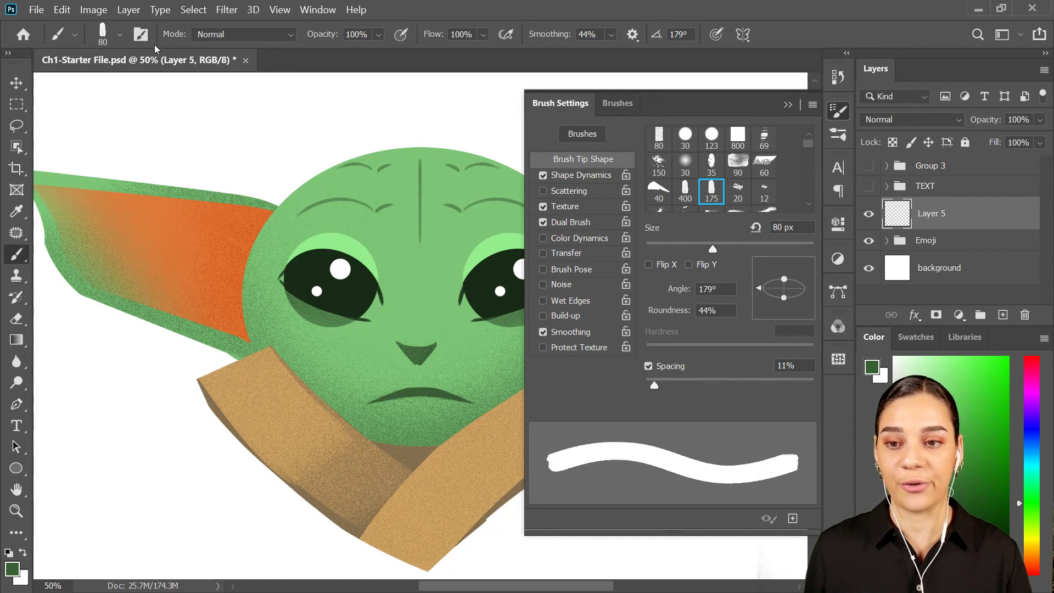
pyautogui.click(711, 192)
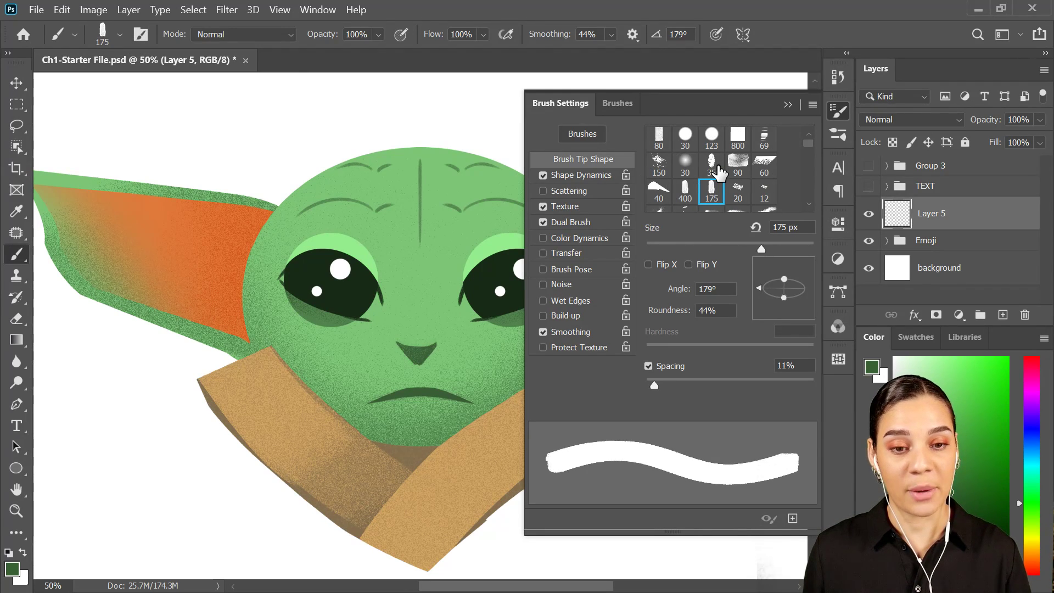
pyautogui.click(737, 167)
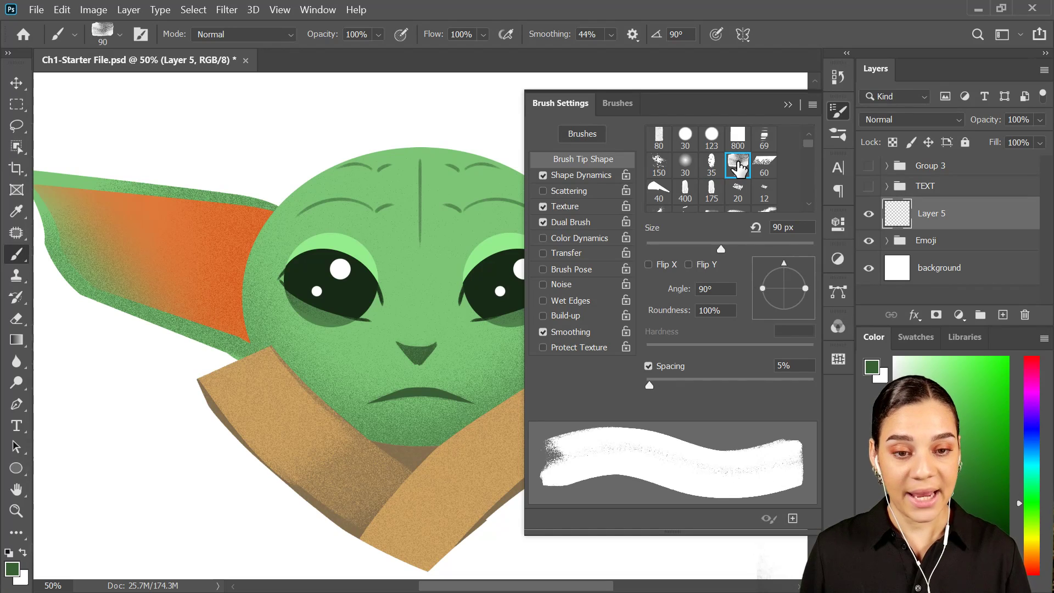
# - Replace the brush's texture pattern with the dark grey grainy swatch from the pattern presets
pyautogui.click(577, 174)
pyautogui.click(564, 205)
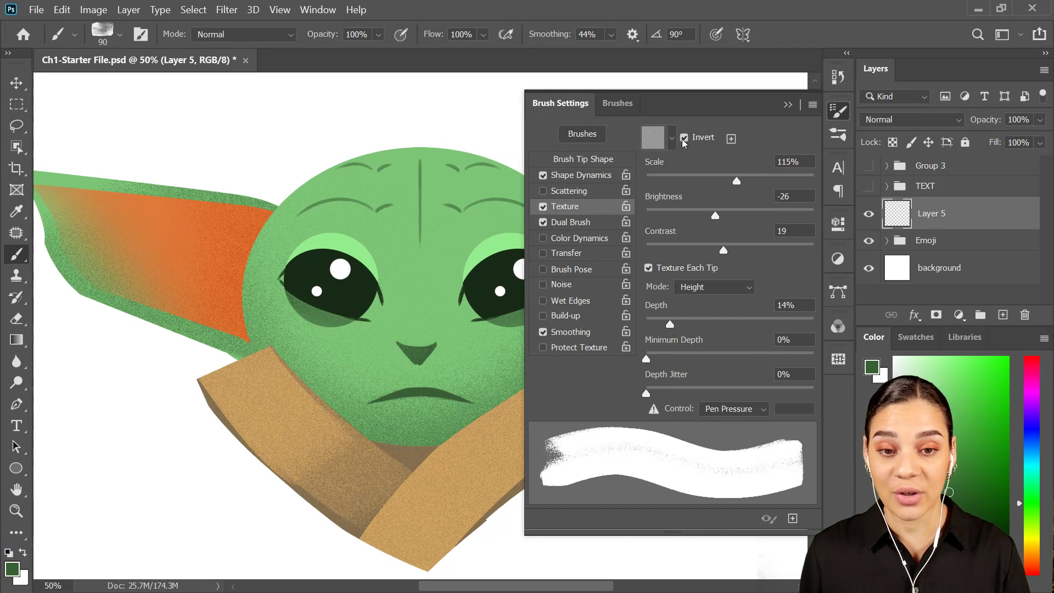
pyautogui.click(672, 140)
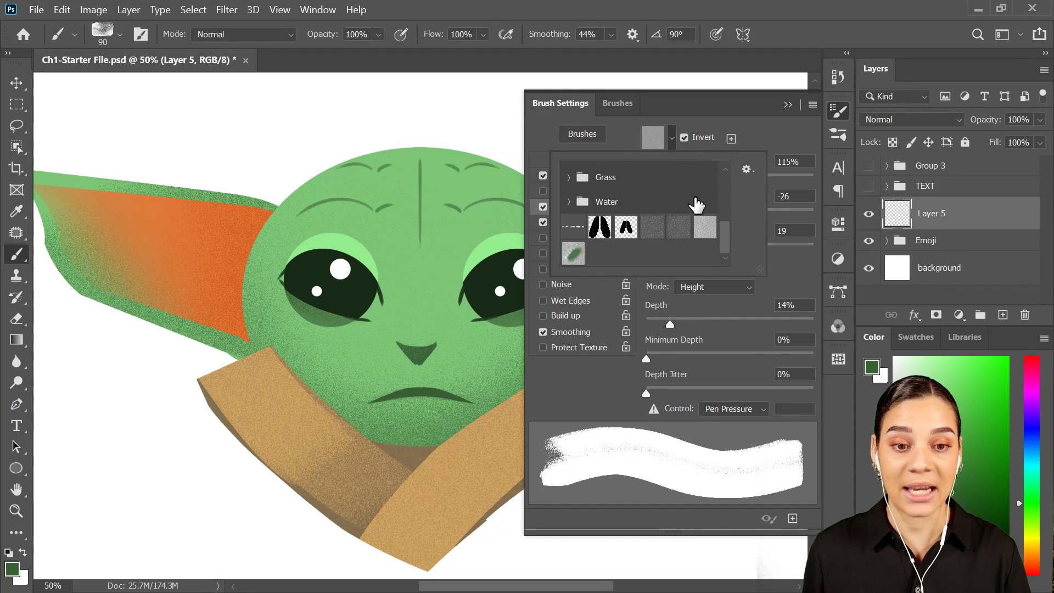
pyautogui.click(599, 226)
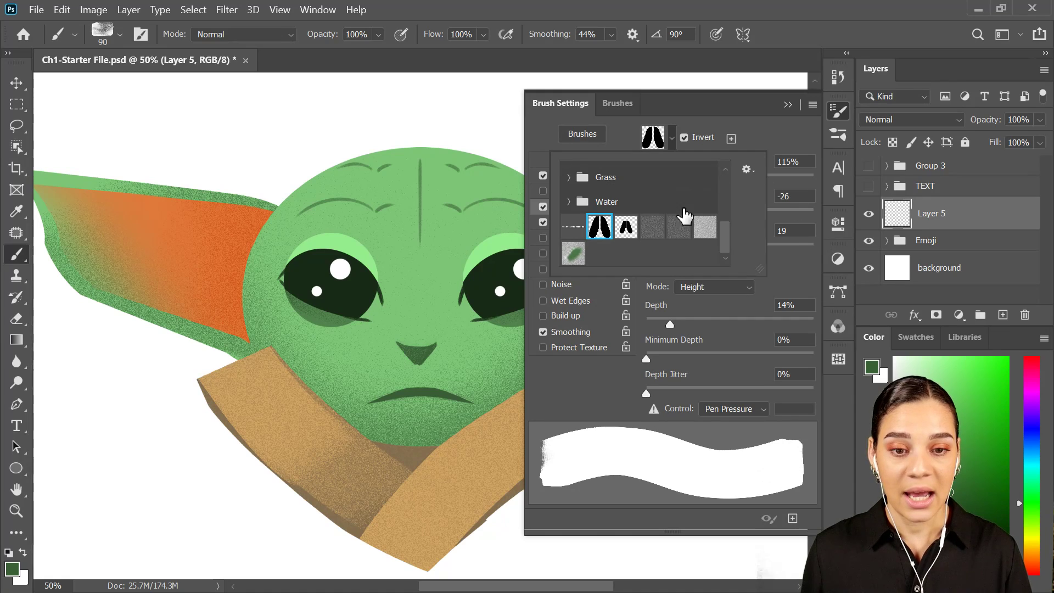
pyautogui.click(679, 227)
pyautogui.click(783, 110)
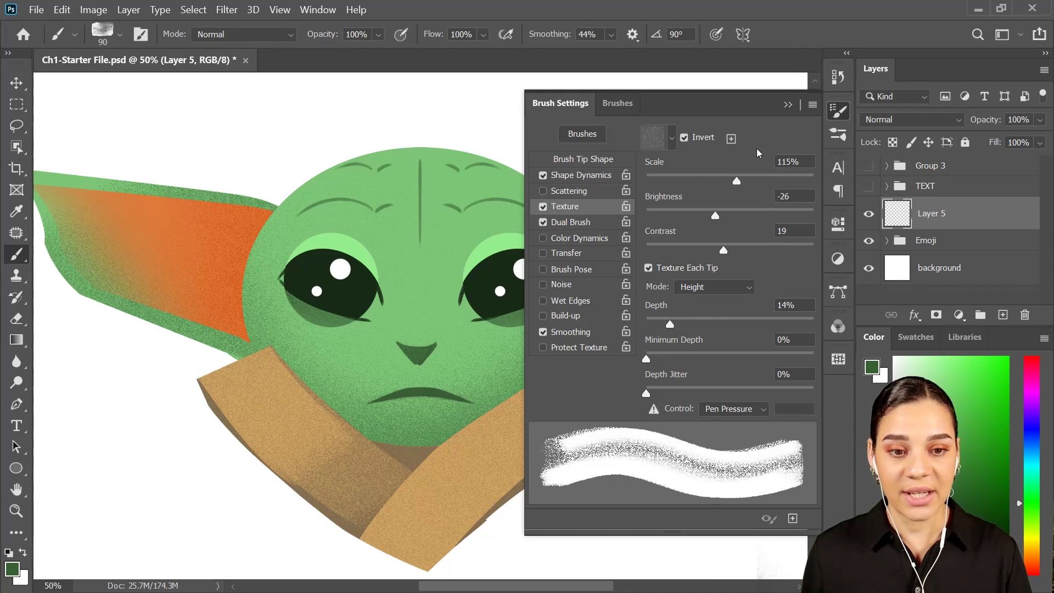
# - Open the Dual Brush settings and try the brush with a looping dark green stroke over the head, then undo it
pyautogui.click(580, 224)
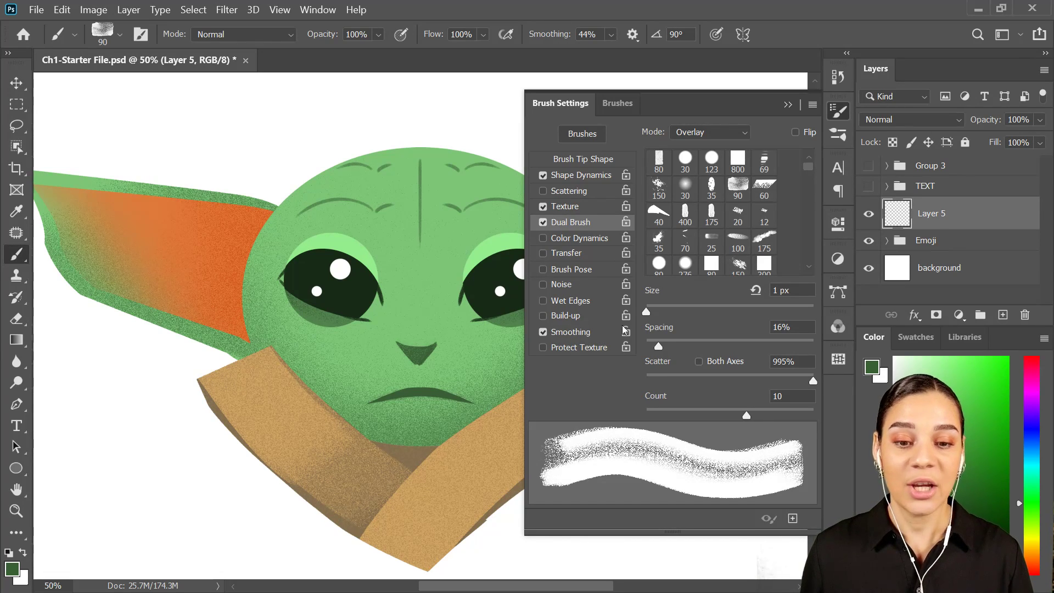
pyautogui.moveTo(414, 132)
pyautogui.mouseDown()
pyautogui.moveTo(359, 172)
pyautogui.moveTo(423, 227)
pyautogui.moveTo(350, 255)
pyautogui.moveTo(123, 86)
pyautogui.moveTo(195, 130)
pyautogui.moveTo(255, 202)
pyautogui.mouseUp()
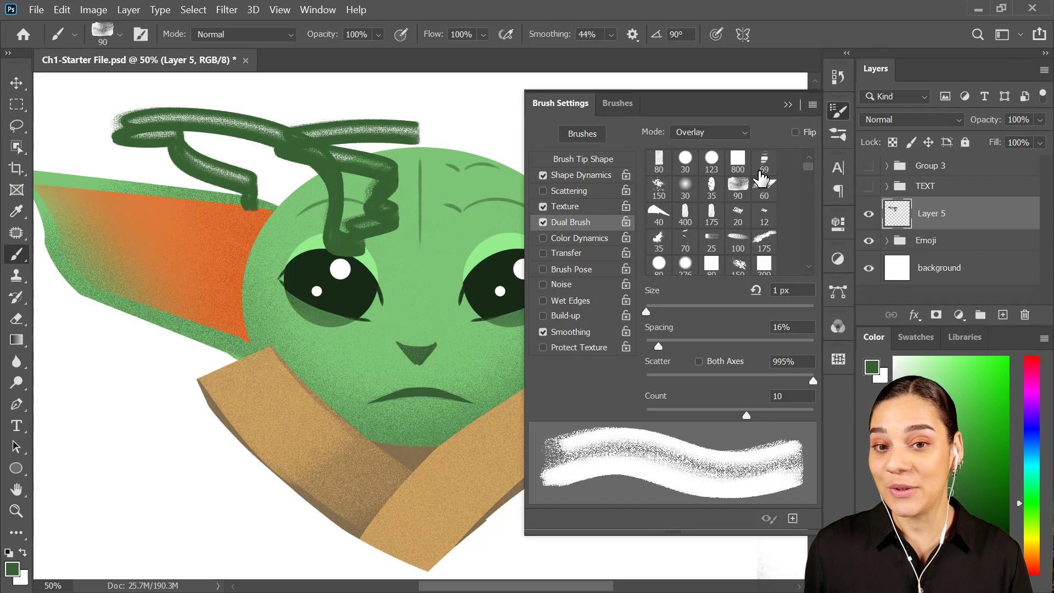
pyautogui.hotkey('ctrl', 'z')
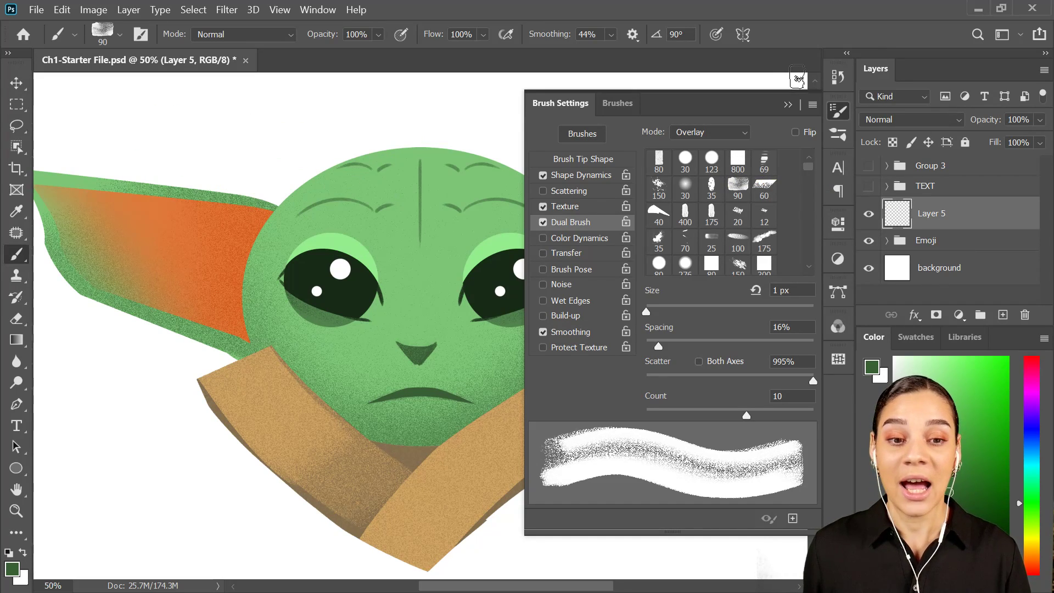